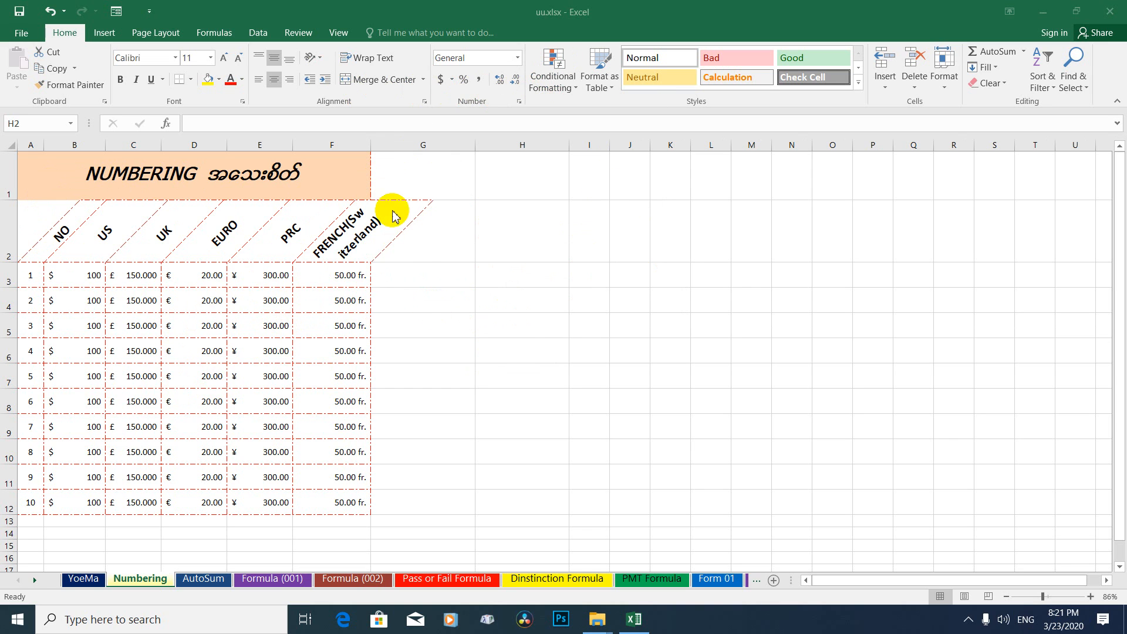
pyautogui.click(409, 241)
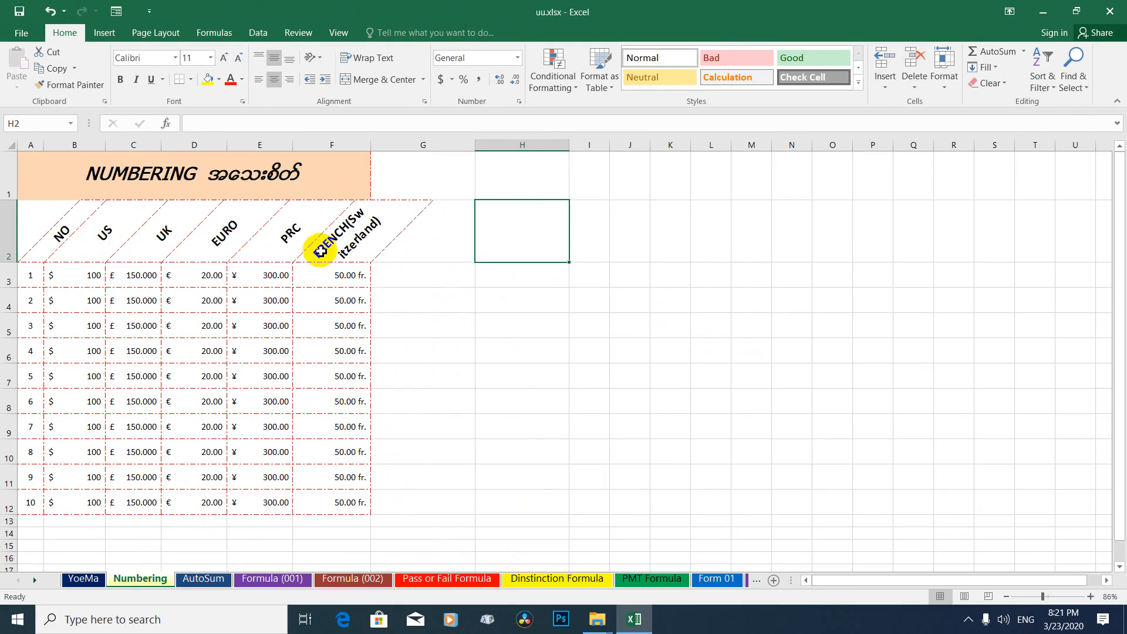
pyautogui.click(76, 179)
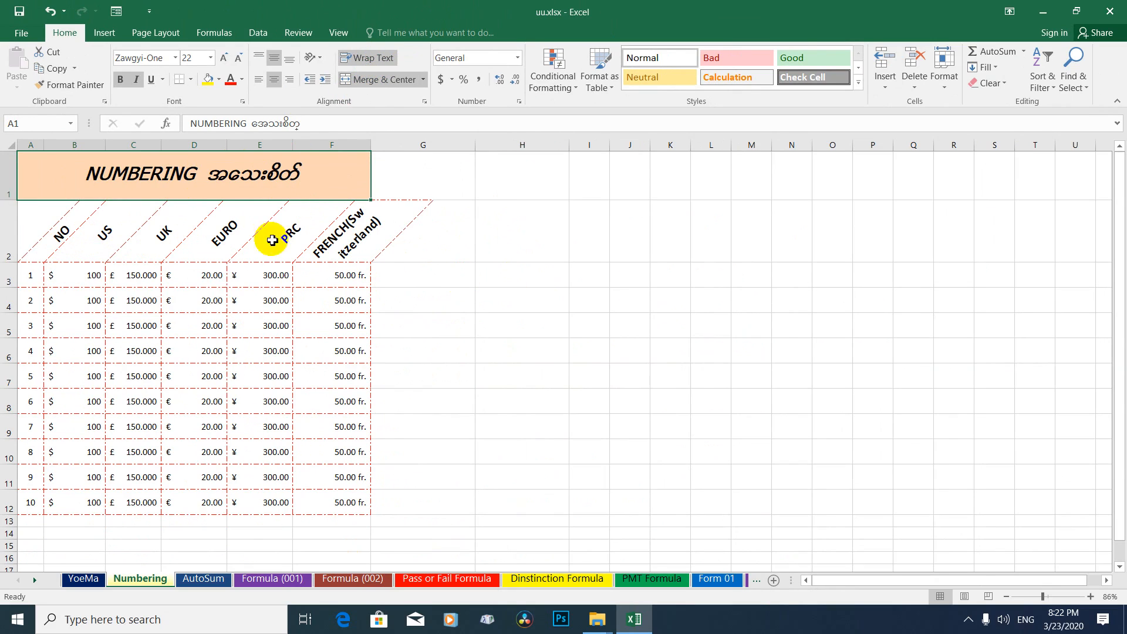
pyautogui.moveTo(54, 182); pyautogui.dragTo(1067, 497)
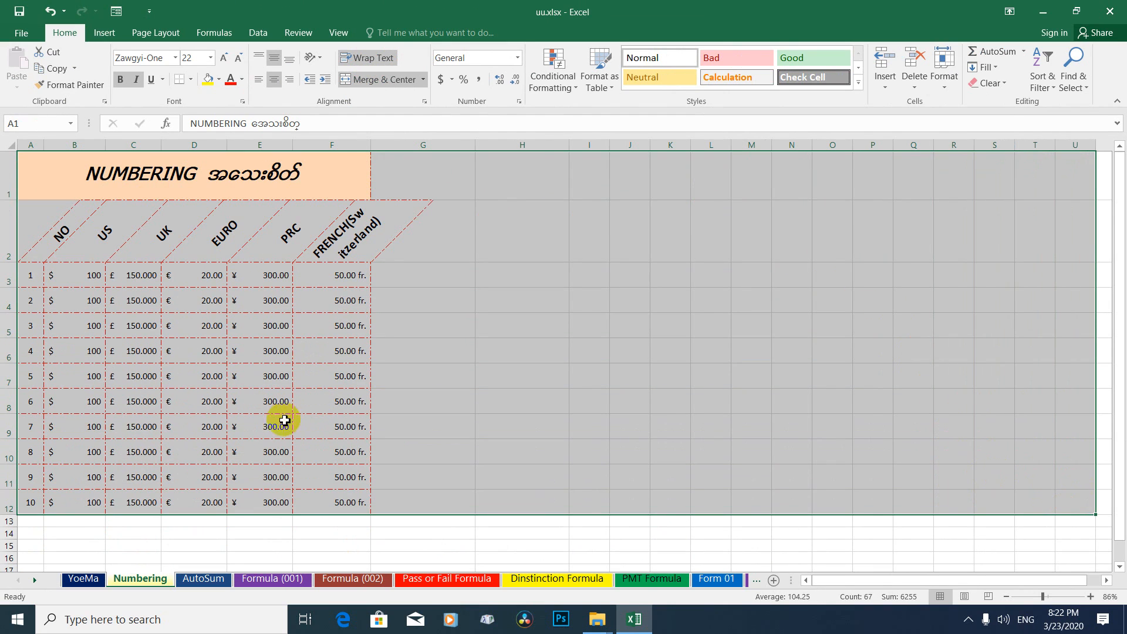
pyautogui.click(92, 192)
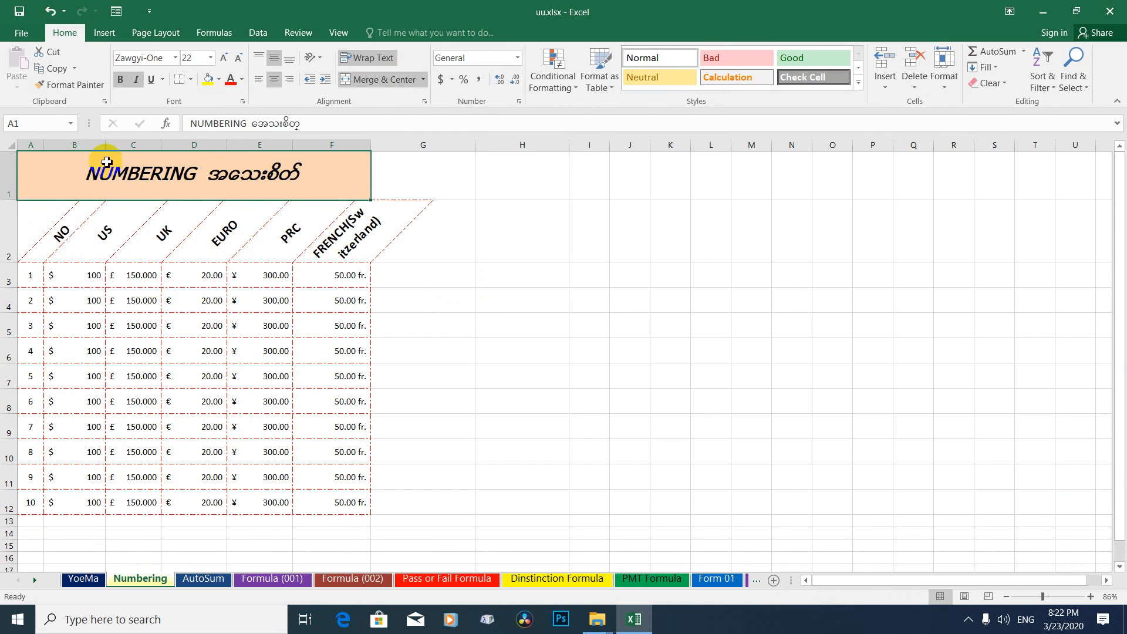
pyautogui.moveTo(71, 172); pyautogui.dragTo(922, 458)
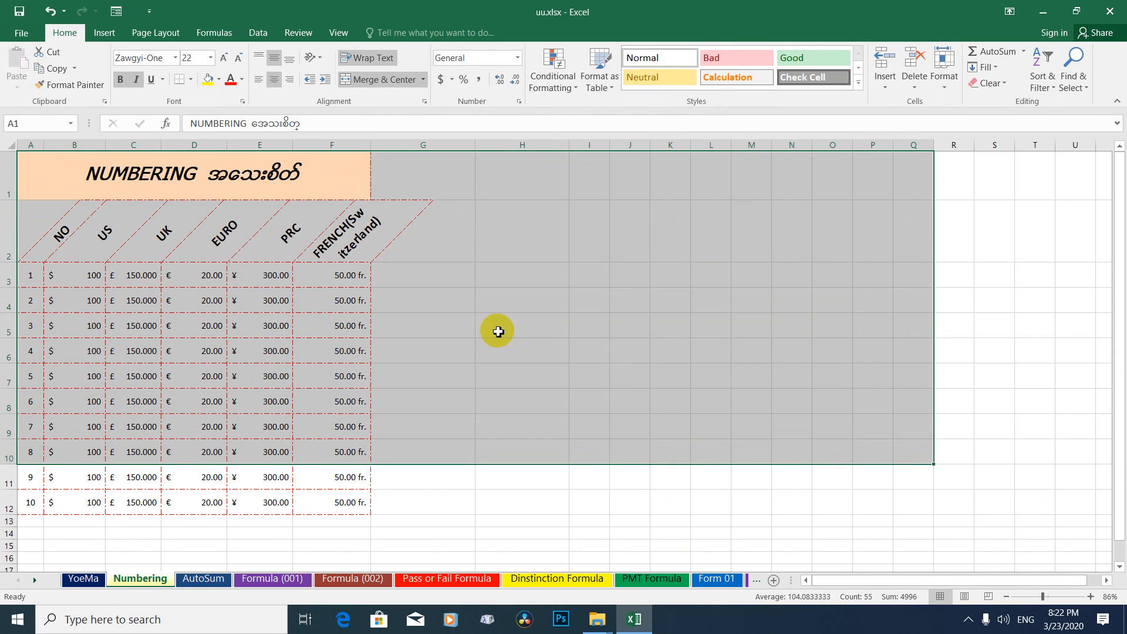
pyautogui.click(498, 329)
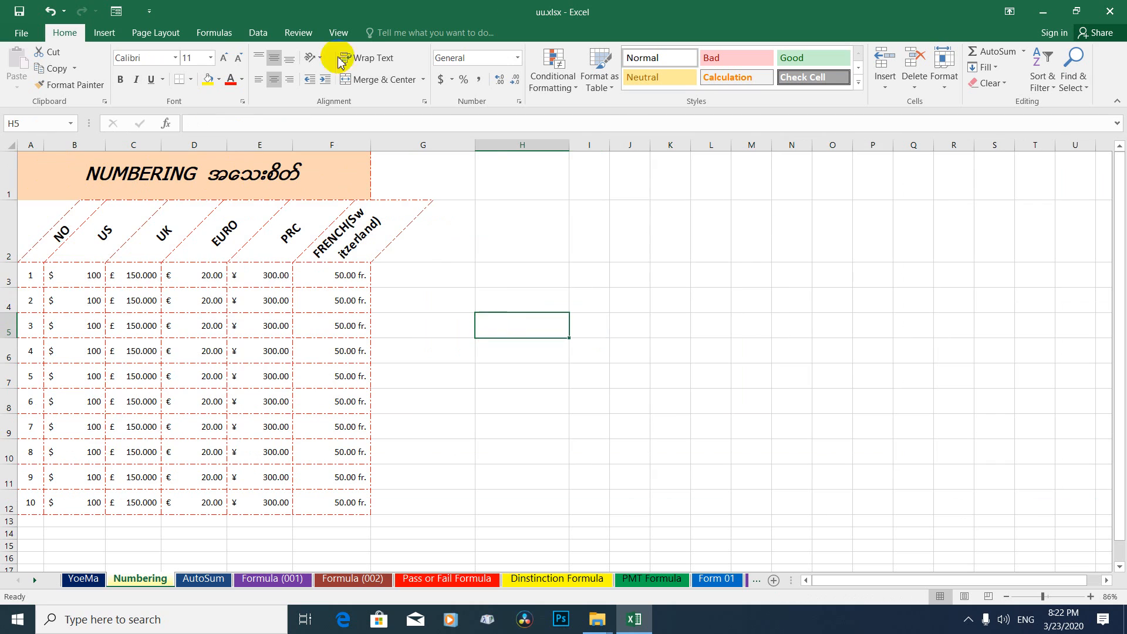
# Enter 100 in cell H3 and fill the same value down through H12.
pyautogui.click(539, 278)
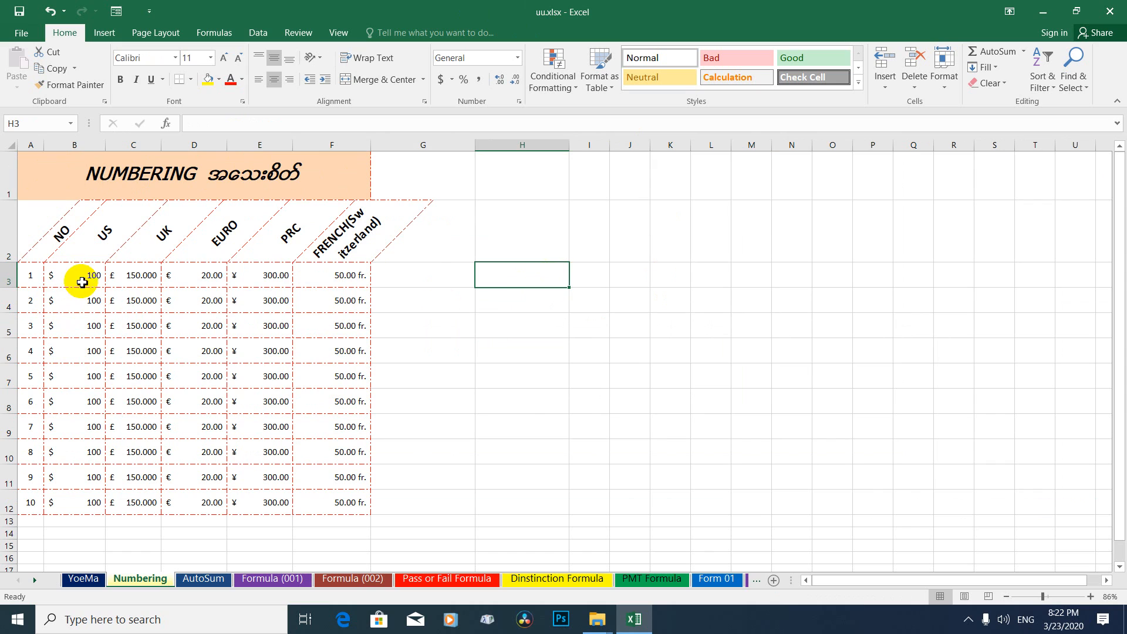
pyautogui.write('100')
pyautogui.press('Return')
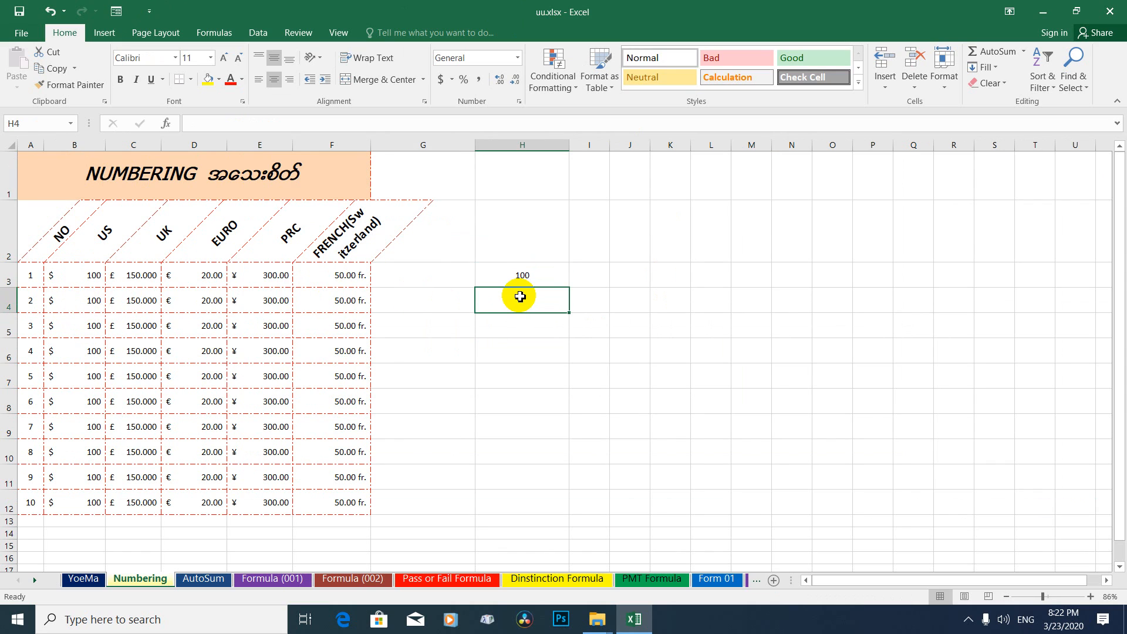
pyautogui.click(522, 276)
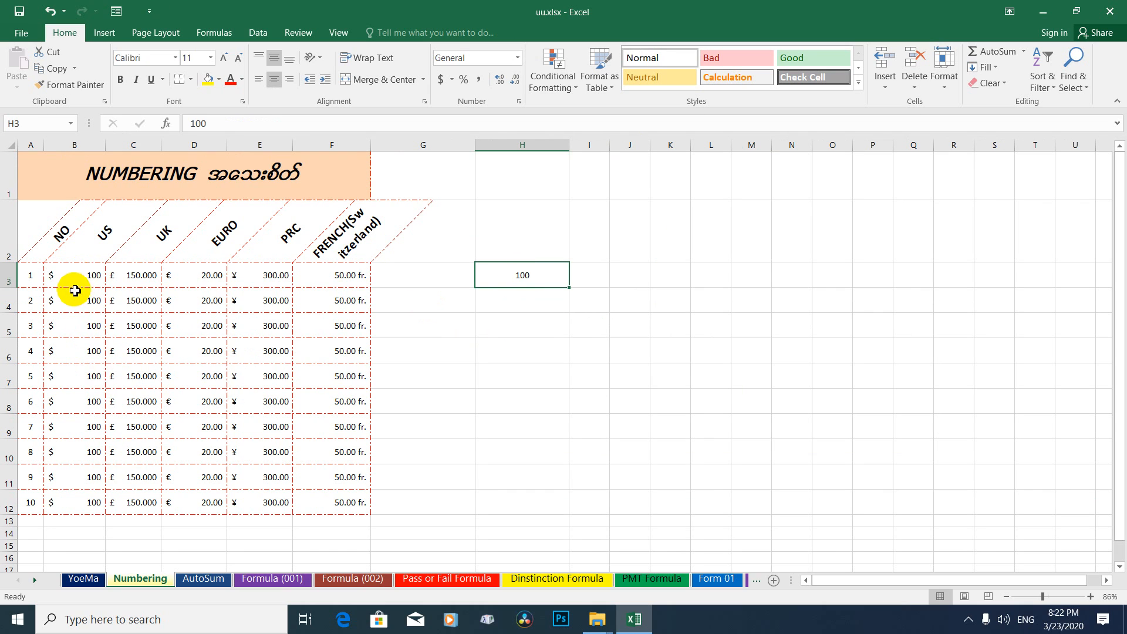
pyautogui.moveTo(571, 289); pyautogui.dragTo(572, 340)
pyautogui.click(558, 284)
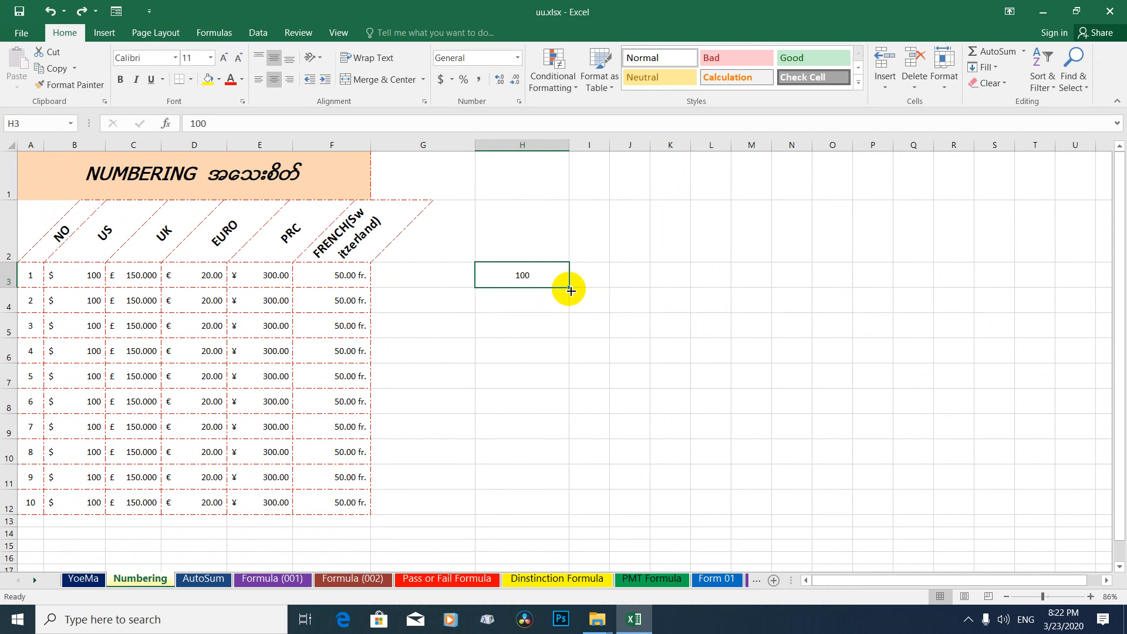
pyautogui.moveTo(570, 290); pyautogui.dragTo(570, 507)
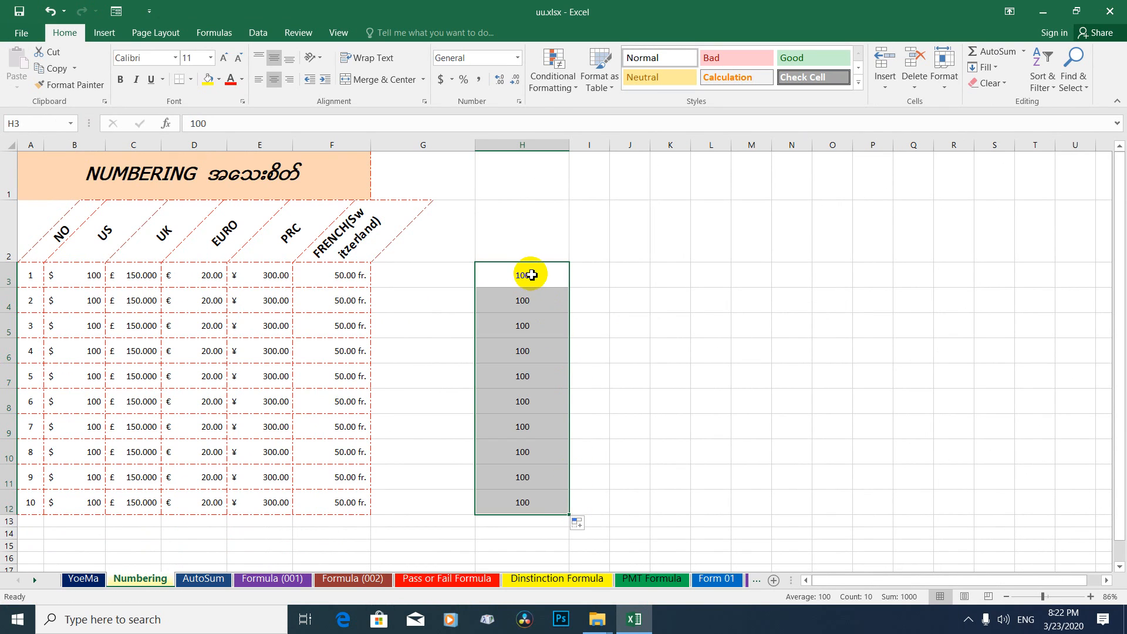
# Go through the US dollar amounts in cells B3 to B12 one by one to compare the repeated value.
pyautogui.click(78, 280)
pyautogui.click(83, 300)
pyautogui.click(84, 326)
pyautogui.click(86, 358)
pyautogui.click(86, 378)
pyautogui.click(86, 402)
pyautogui.click(87, 428)
pyautogui.click(85, 451)
pyautogui.click(82, 482)
pyautogui.click(86, 502)
# Widen column I and enter the odd numbers 1, 3 and 5 in cells I3 to I5.
pyautogui.click(593, 299)
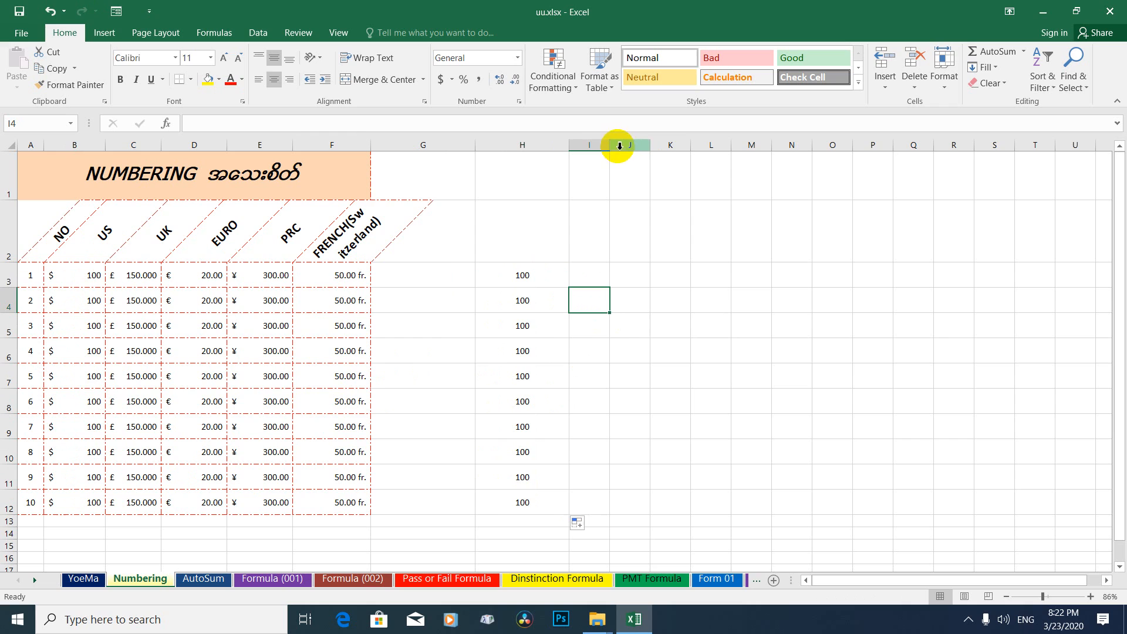
pyautogui.moveTo(610, 145); pyautogui.dragTo(643, 145)
pyautogui.click(603, 279)
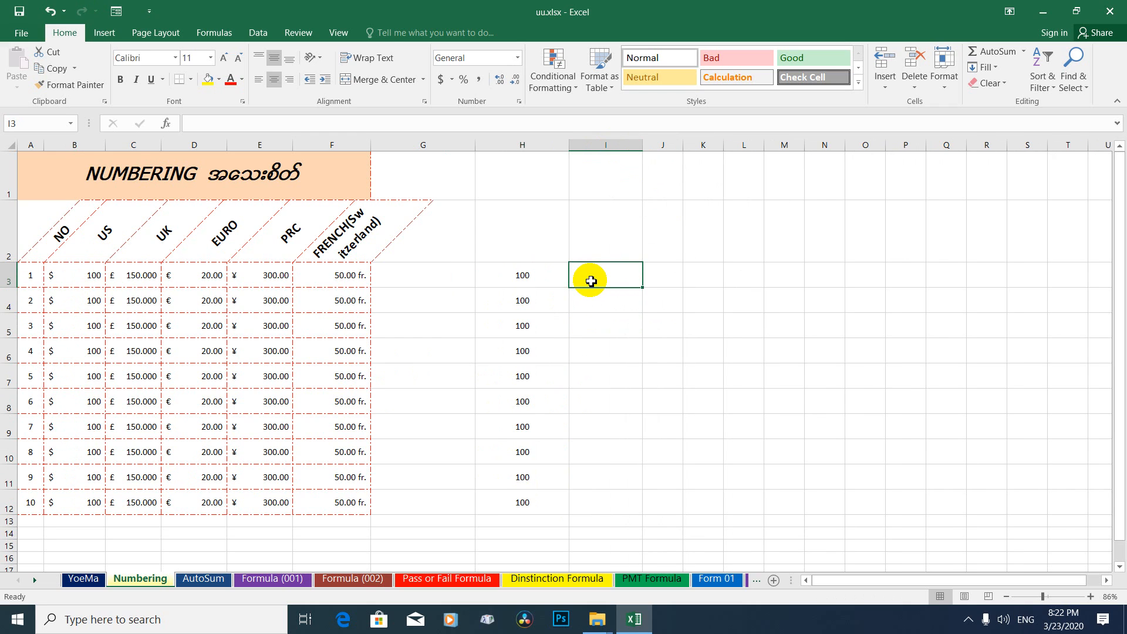
pyautogui.write('1')
pyautogui.press('Return')
pyautogui.write('3')
pyautogui.press('Return')
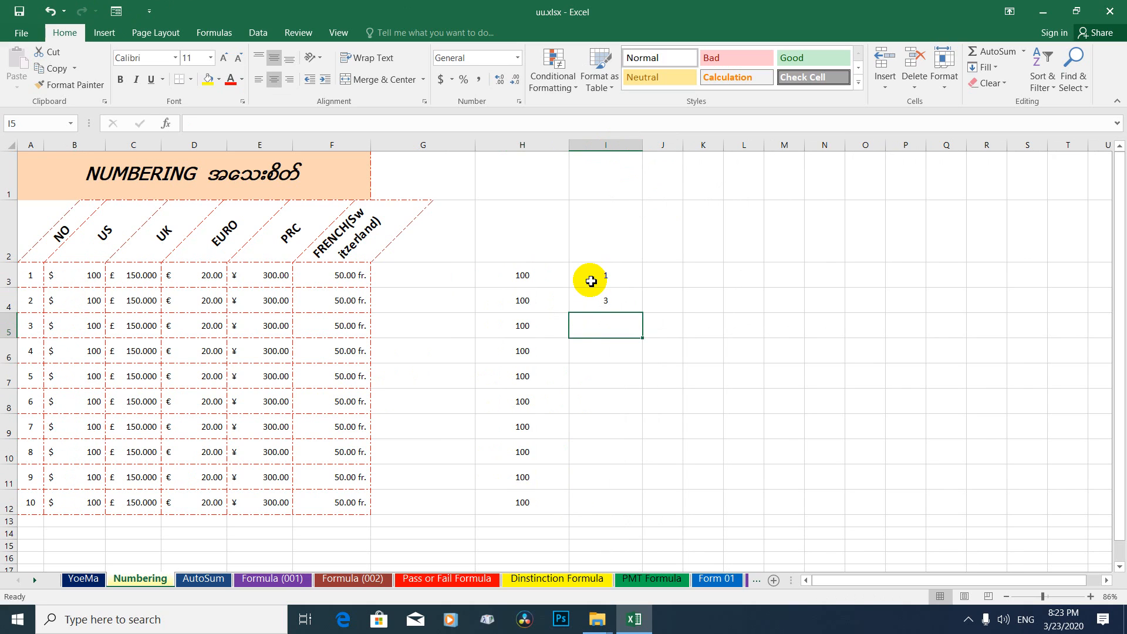
pyautogui.write('5')
pyautogui.press('Return')
# Extend the odd-number series from cells I3:I5 down to I12 with AutoFill.
pyautogui.click(604, 273)
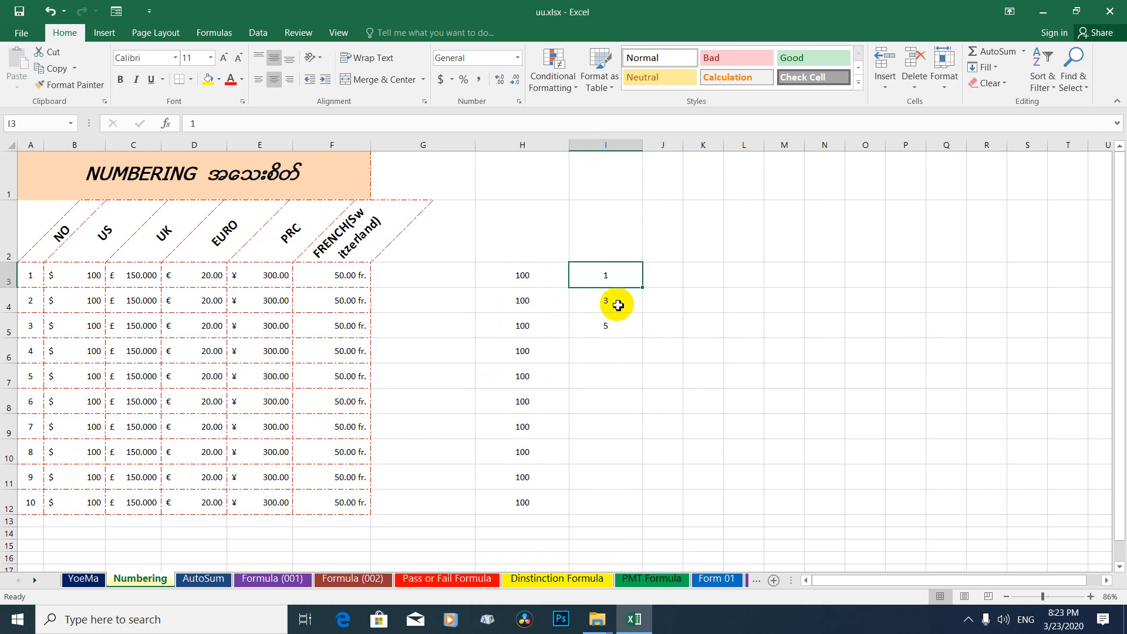
pyautogui.scroll(-1, 638, 281)
pyautogui.scroll(1, 638, 281)
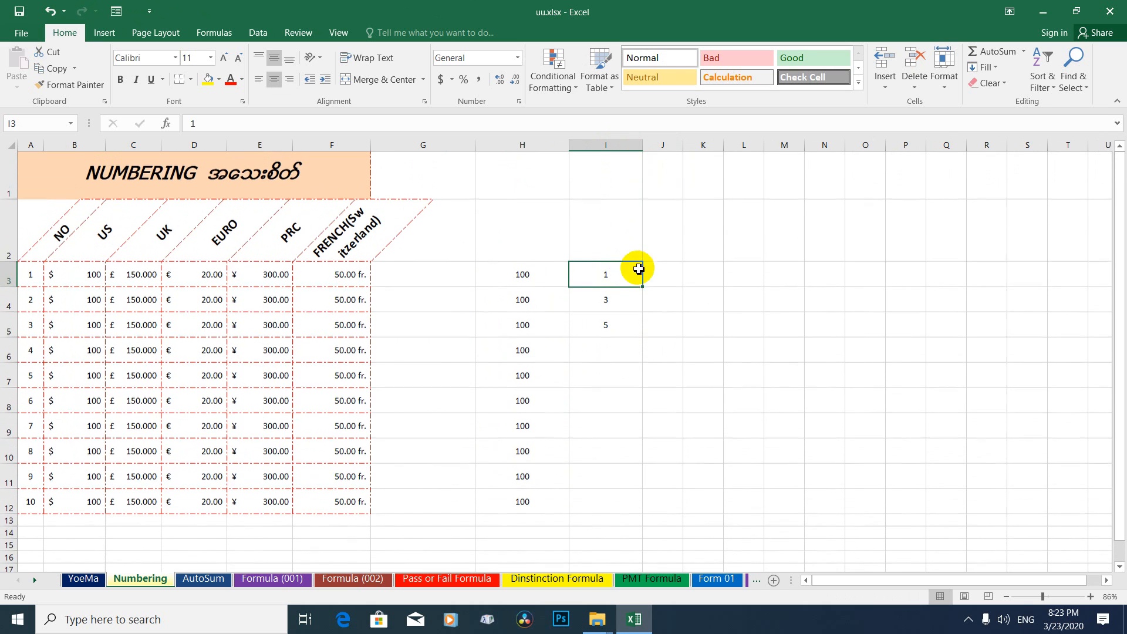
pyautogui.moveTo(624, 275); pyautogui.dragTo(616, 323)
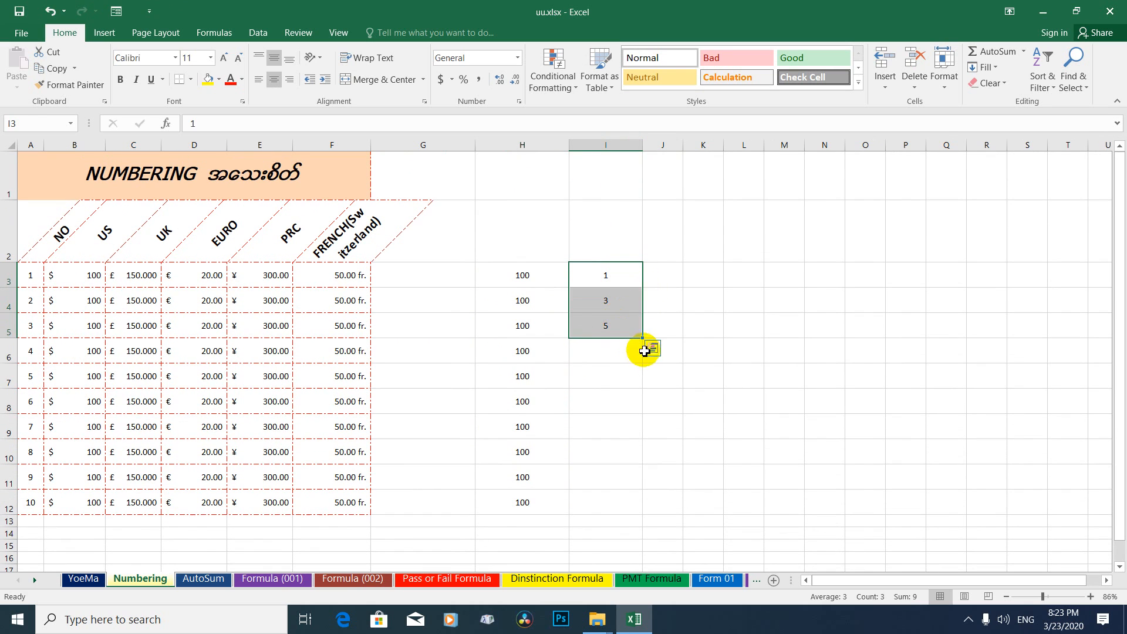
pyautogui.click(616, 285)
pyautogui.moveTo(616, 275); pyautogui.dragTo(651, 510)
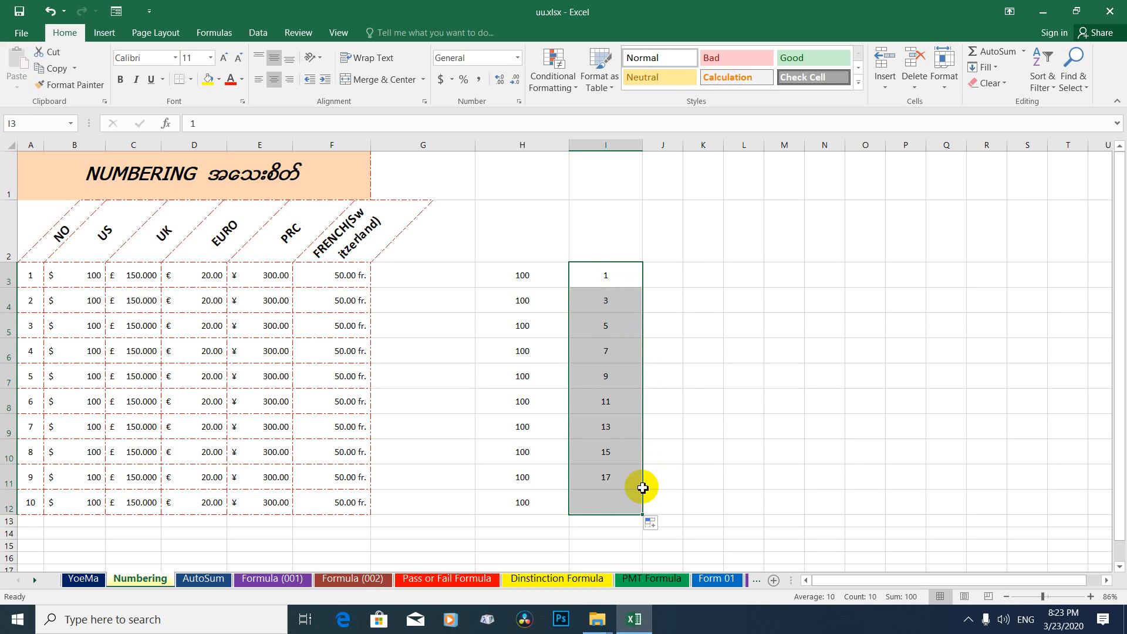
# Check each number of the filled odd series in cells I3 to I12.
pyautogui.click(614, 276)
pyautogui.click(614, 302)
pyautogui.click(614, 327)
pyautogui.click(614, 352)
pyautogui.click(614, 377)
pyautogui.click(614, 403)
pyautogui.click(614, 429)
pyautogui.click(615, 453)
pyautogui.click(614, 478)
pyautogui.click(615, 503)
pyautogui.moveTo(628, 276); pyautogui.dragTo(626, 503)
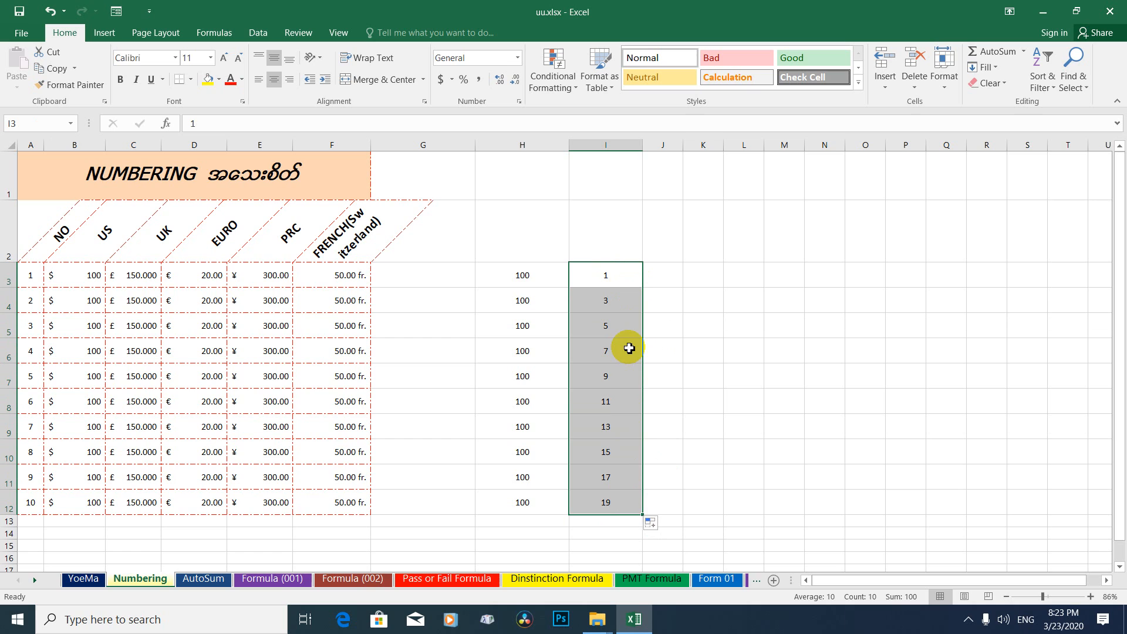
# Widen column J and enter the even numbers 2, 4 and 6 in cells J3 to J5.
pyautogui.click(663, 274)
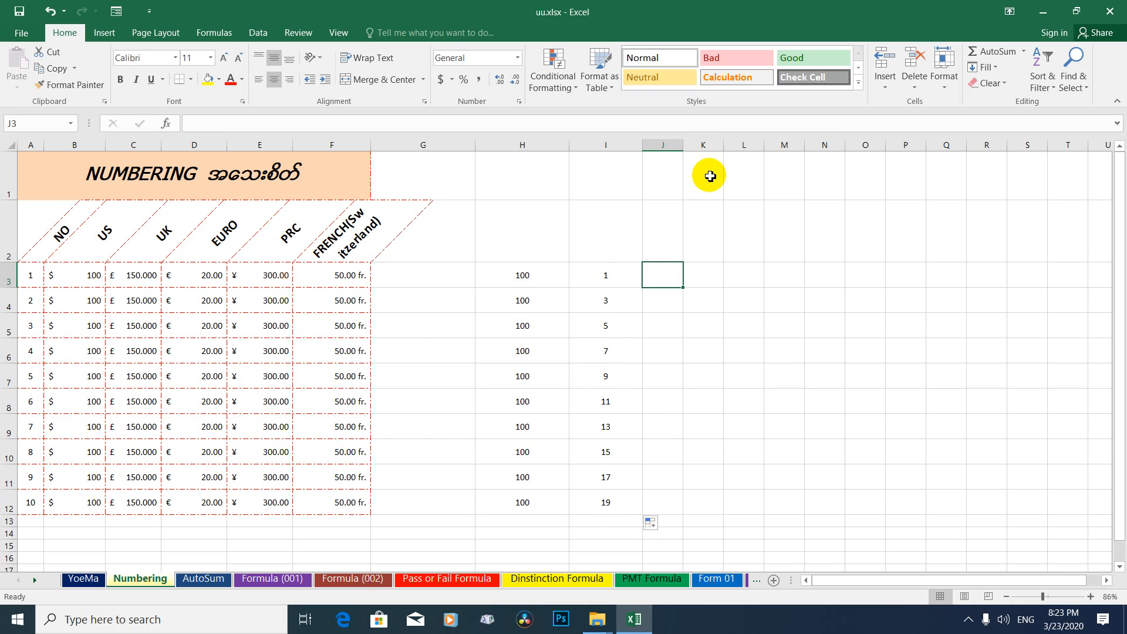
pyautogui.moveTo(683, 146); pyautogui.dragTo(702, 146)
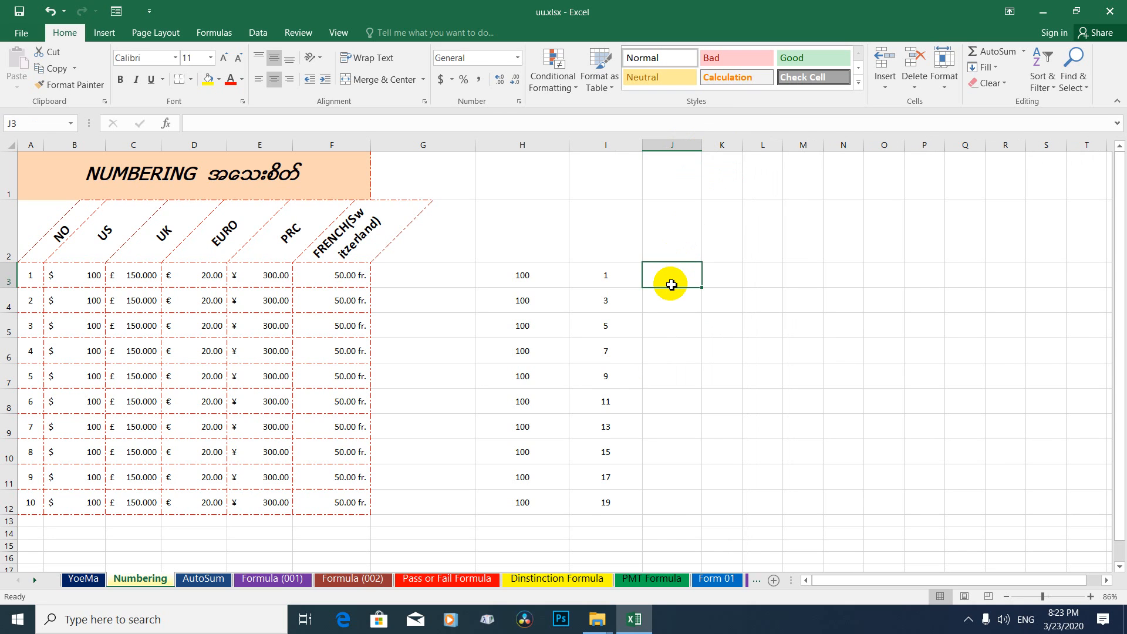
pyautogui.write('2')
pyautogui.press('Return')
pyautogui.write('47')
pyautogui.press('Return')
pyautogui.write('6')
pyautogui.press('Return')
# Extend the even-number series from cells J3:J5 down to J12 with AutoFill.
pyautogui.click(671, 284)
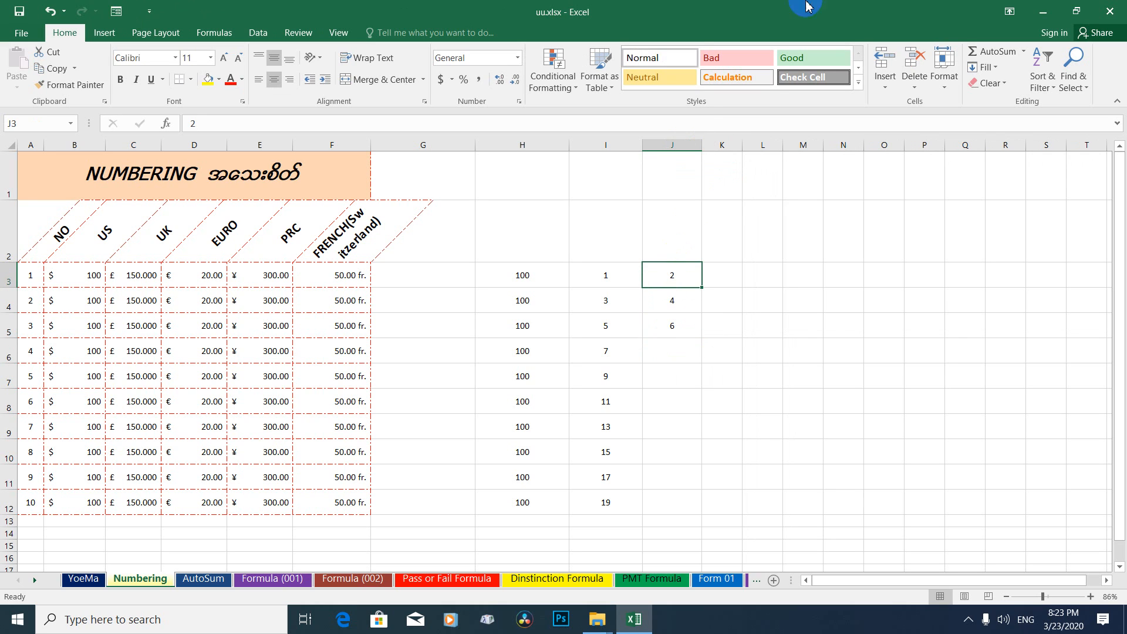
pyautogui.moveTo(672, 275); pyautogui.dragTo(672, 324)
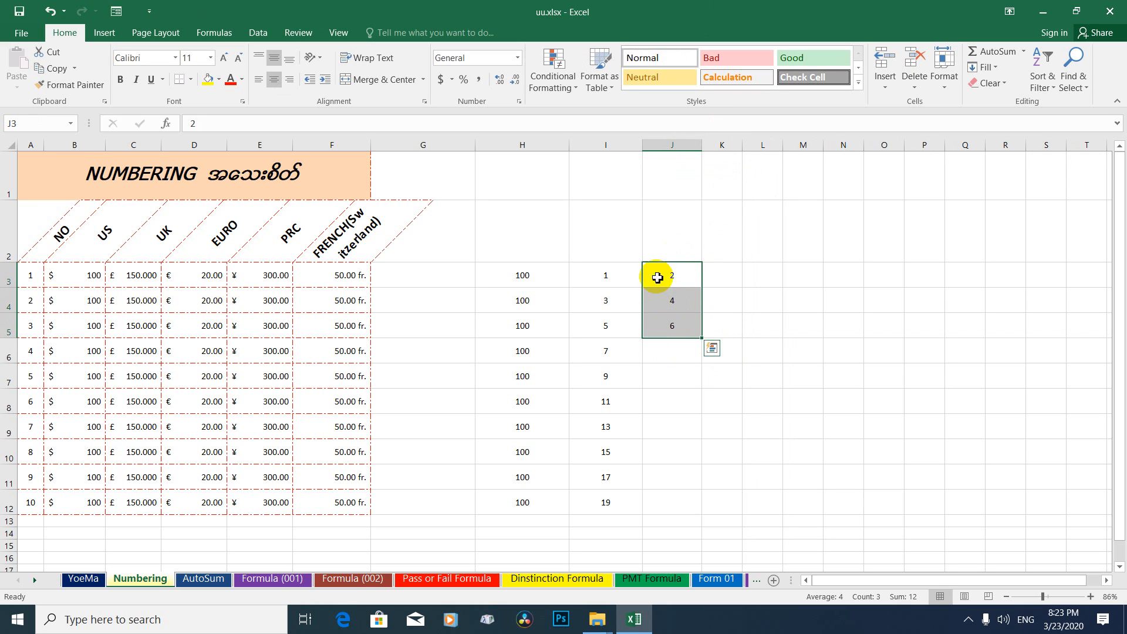
pyautogui.click(679, 281)
pyautogui.click(676, 300)
pyautogui.click(697, 327)
pyautogui.moveTo(672, 275); pyautogui.dragTo(673, 326)
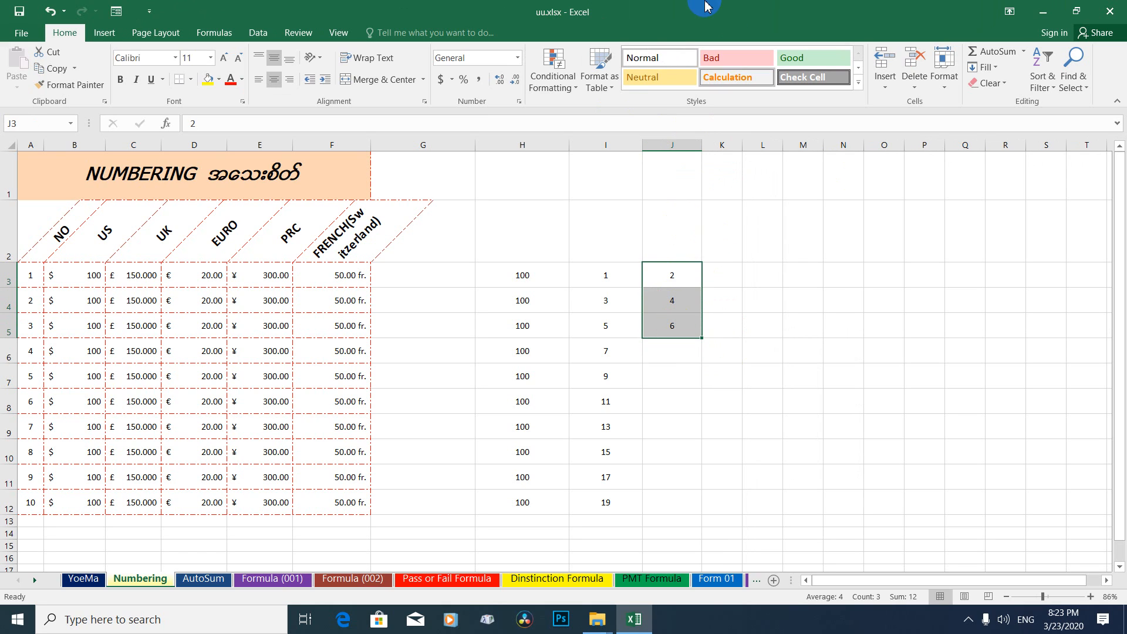
pyautogui.moveTo(704, 339); pyautogui.dragTo(699, 508)
# Check each number of the filled even series in cells J3 to J12.
pyautogui.click(686, 281)
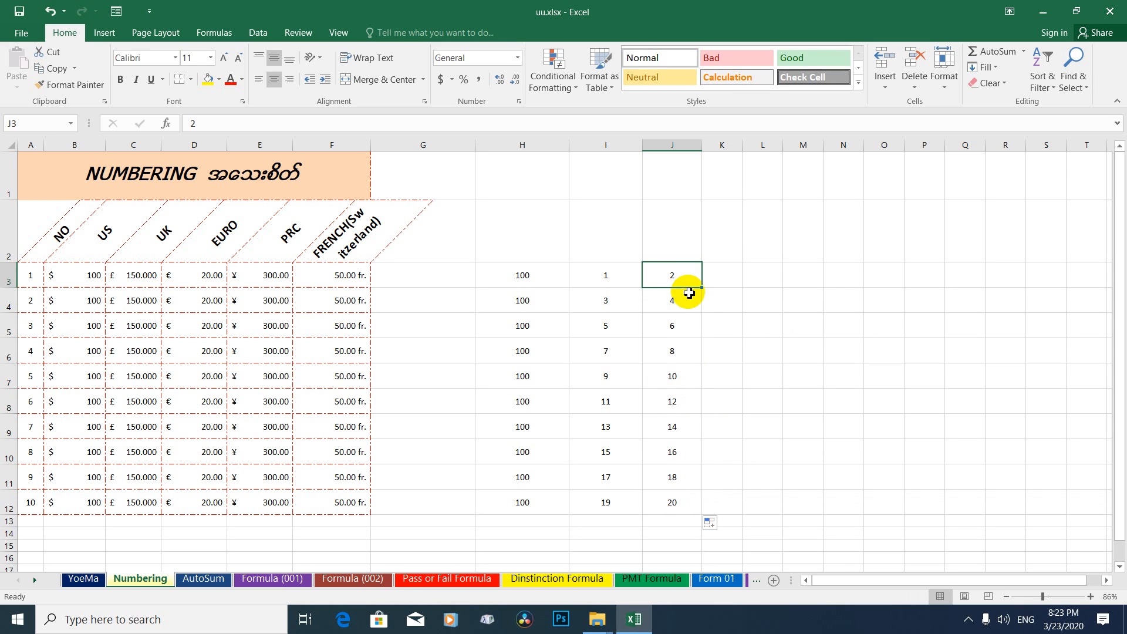
pyautogui.click(676, 299)
pyautogui.click(679, 336)
pyautogui.click(682, 358)
pyautogui.click(682, 378)
pyautogui.click(675, 405)
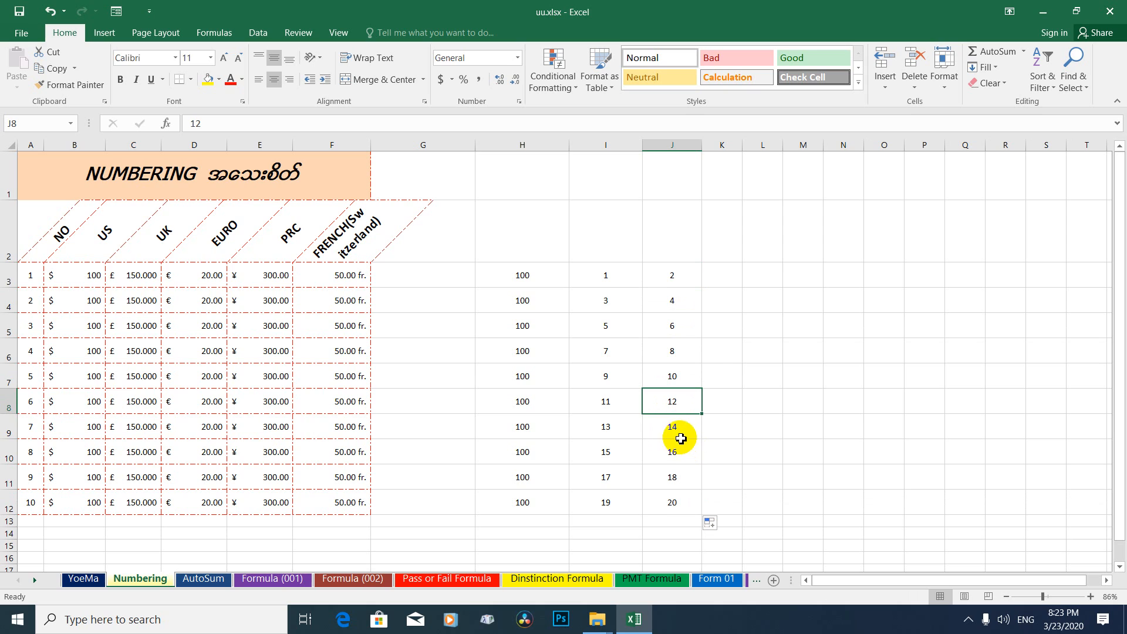
pyautogui.click(680, 433)
pyautogui.click(674, 455)
pyautogui.click(682, 480)
pyautogui.click(674, 502)
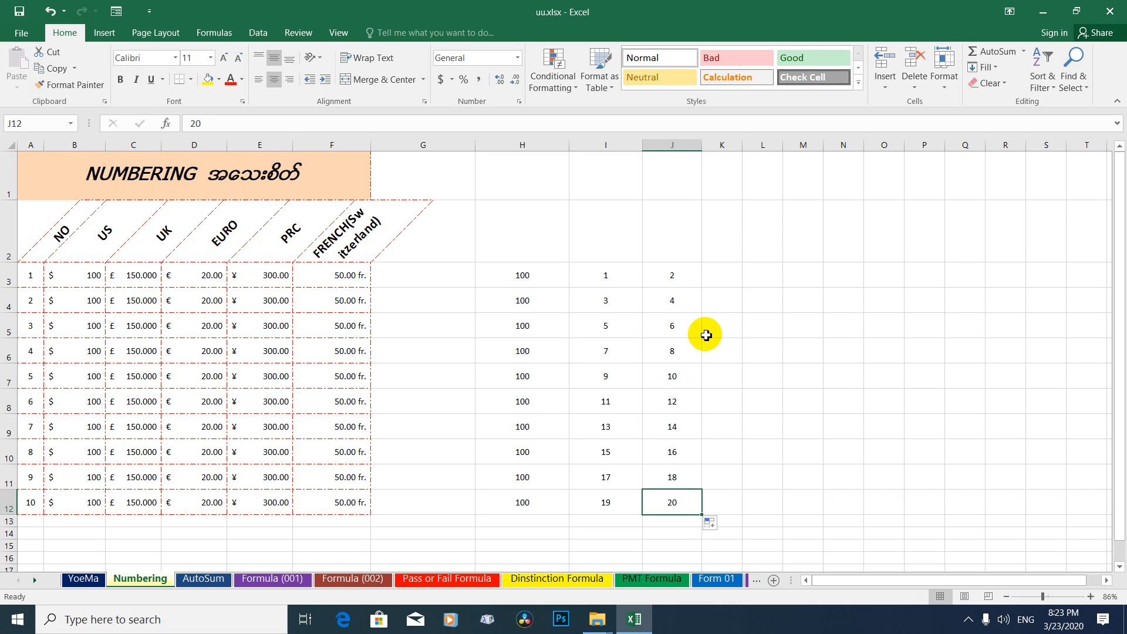
pyautogui.moveTo(675, 276); pyautogui.dragTo(674, 501)
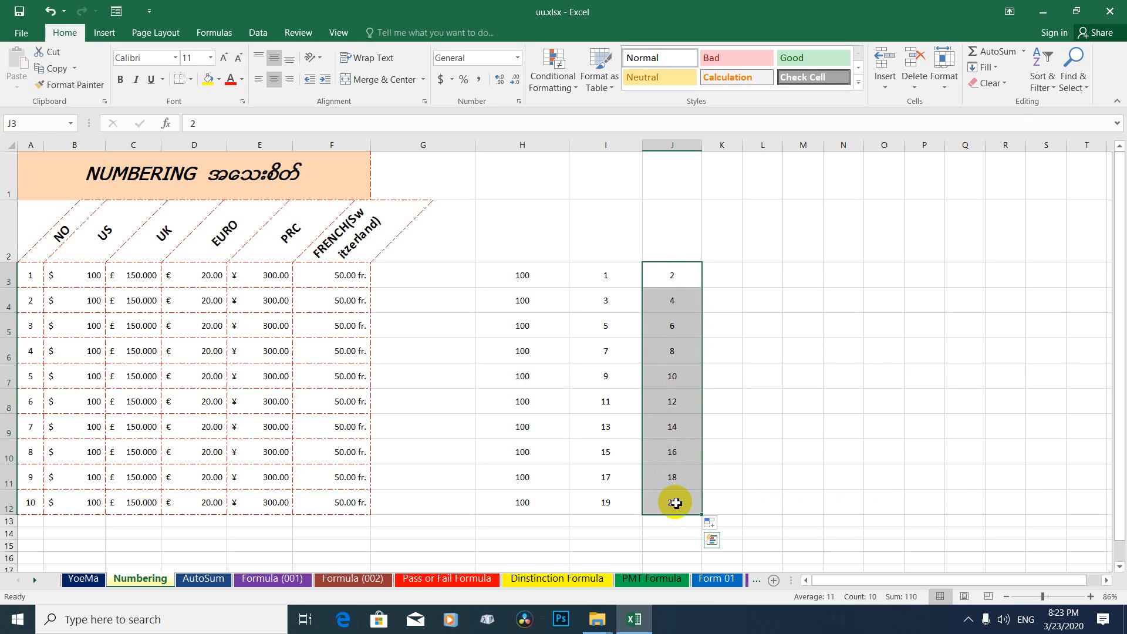
pyautogui.click(745, 352)
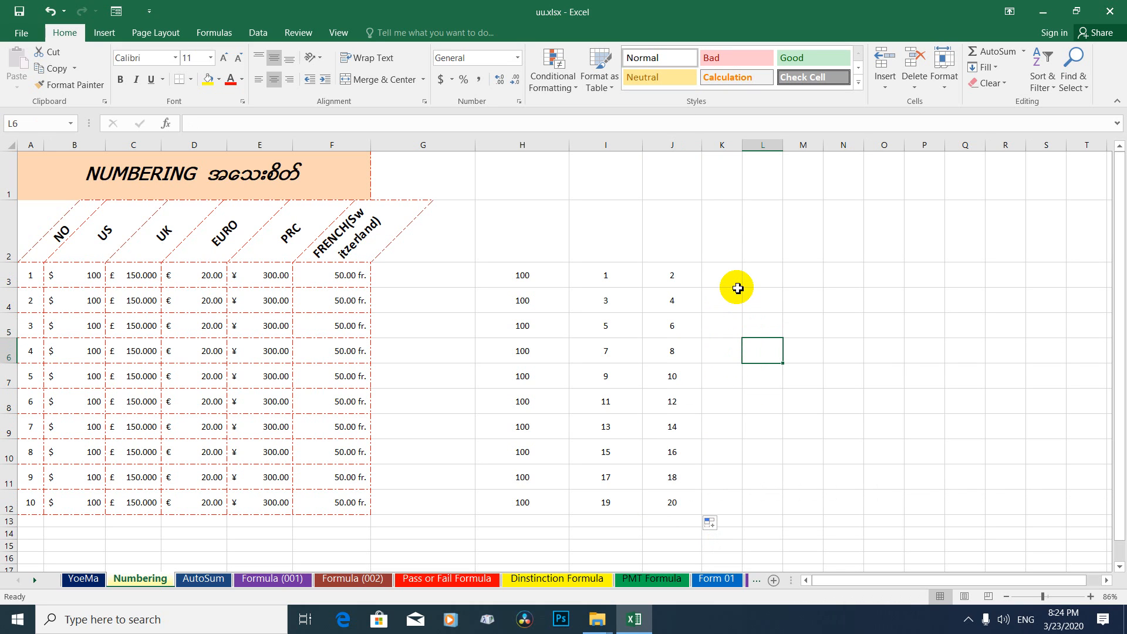
# Enter "Seagame 2012" in cell K3 and widen column K to fit the text.
pyautogui.click(730, 268)
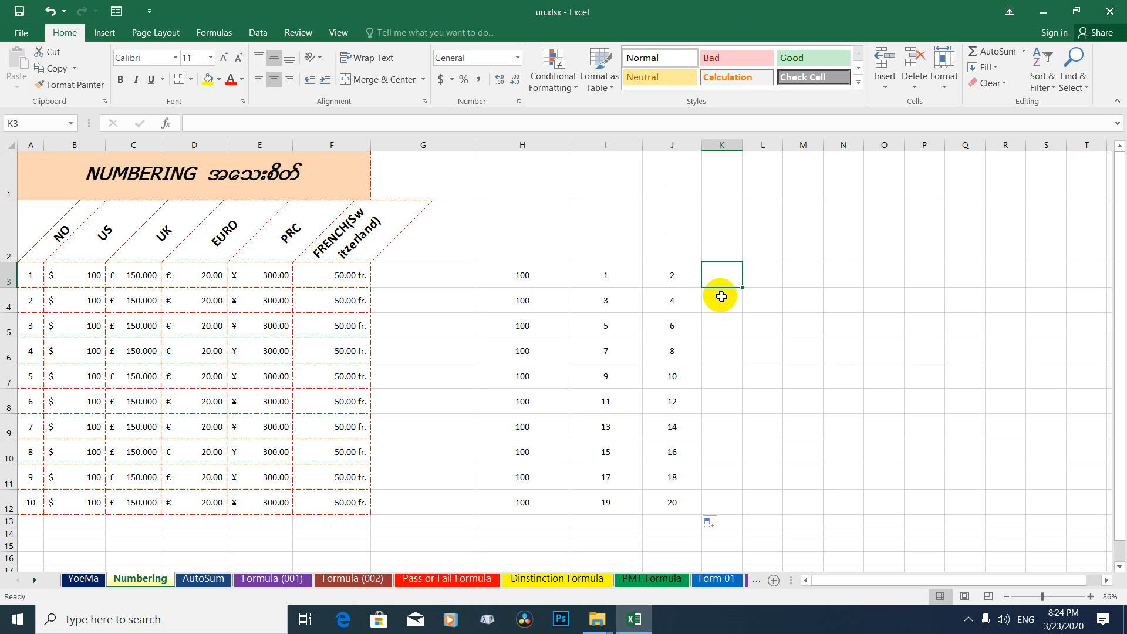
pyautogui.write('Seagame')
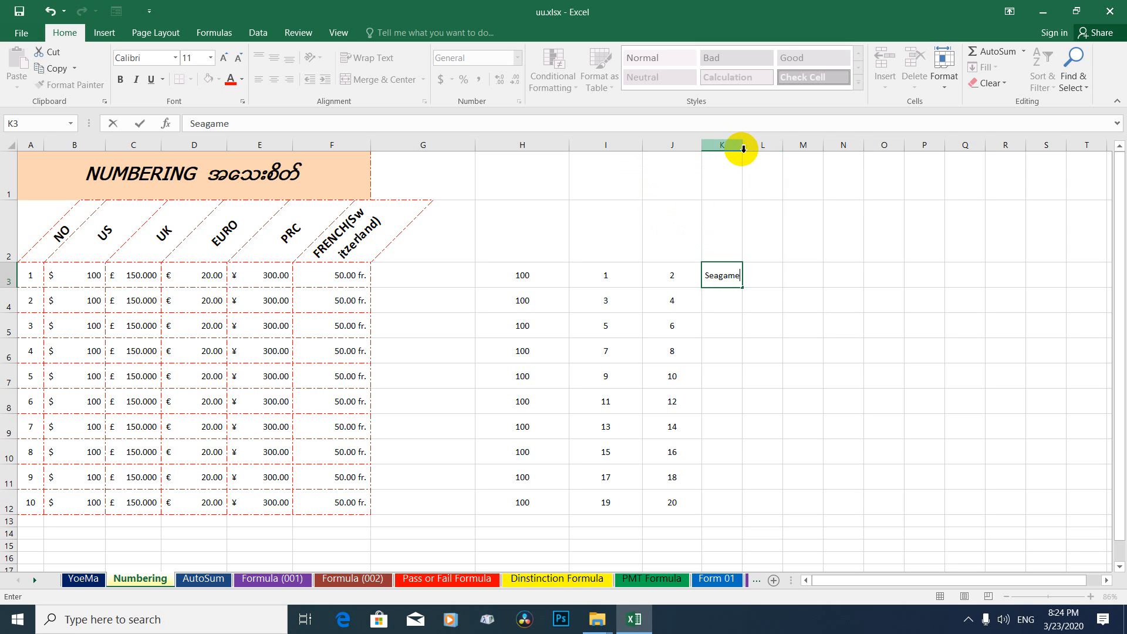
pyautogui.click(758, 217)
pyautogui.doubleClick(743, 147)
pyautogui.click(732, 276)
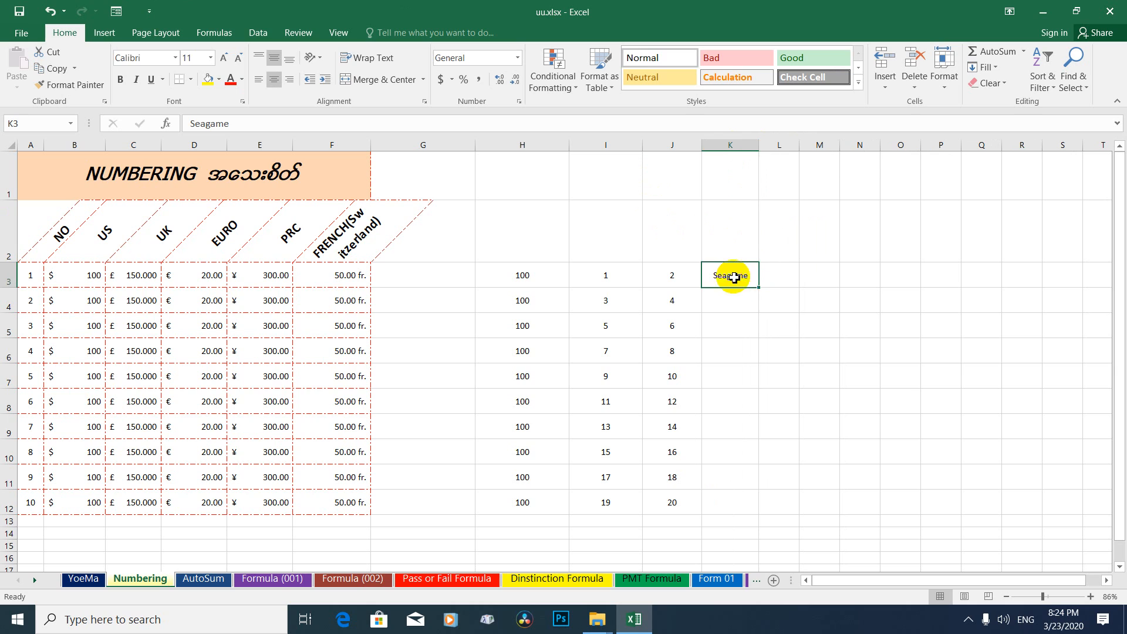
pyautogui.moveTo(758, 146); pyautogui.dragTo(781, 147)
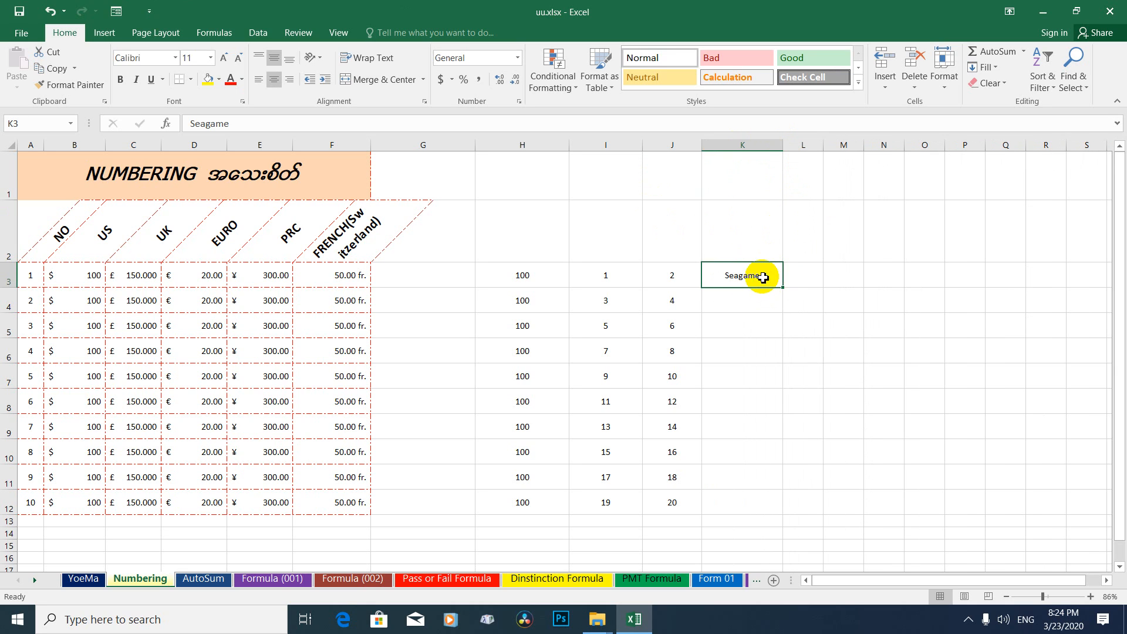
pyautogui.doubleClick(763, 278)
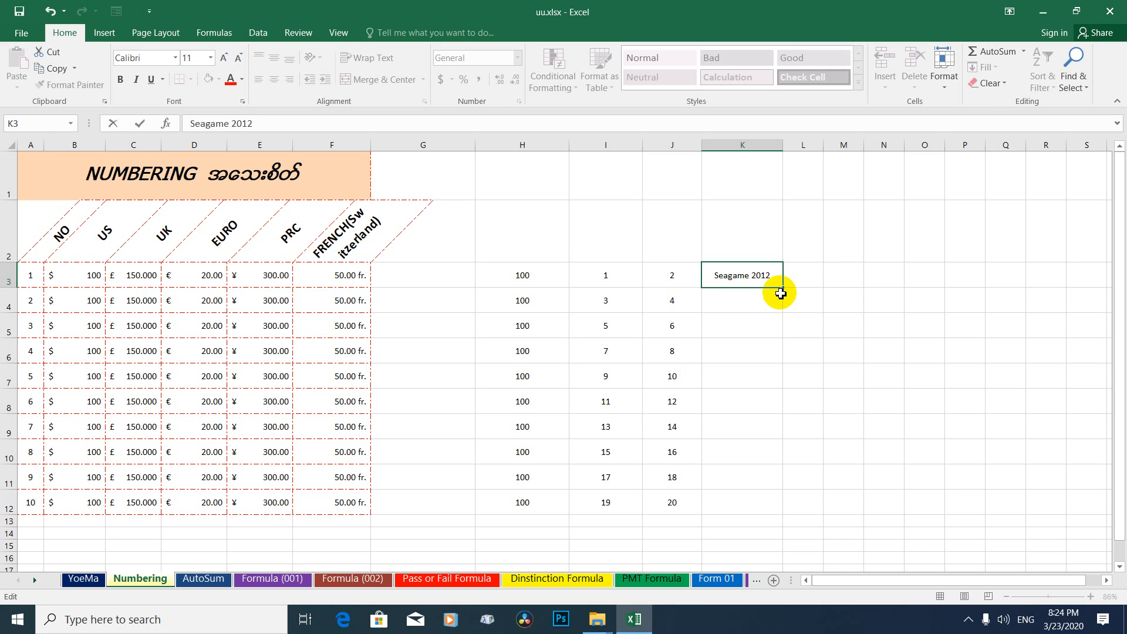
pyautogui.press('Return')
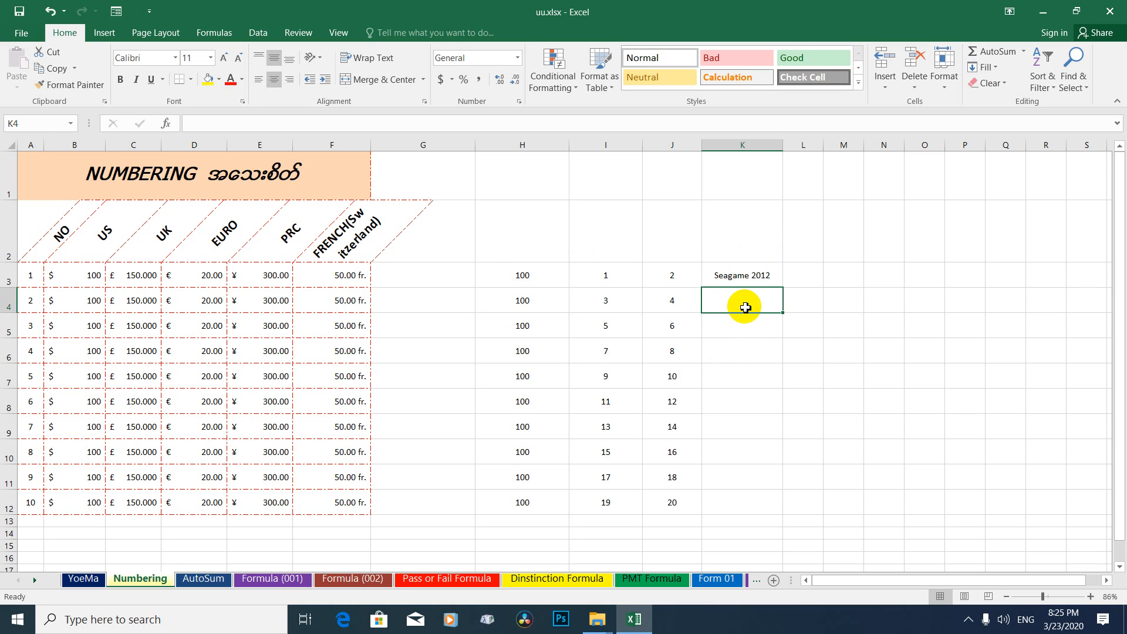
# Enter "Seagame 2022" in cell K4 and extend the ten-year series from K3:K4 down to K12 with AutoFill.
pyautogui.write('Seagame 2012')
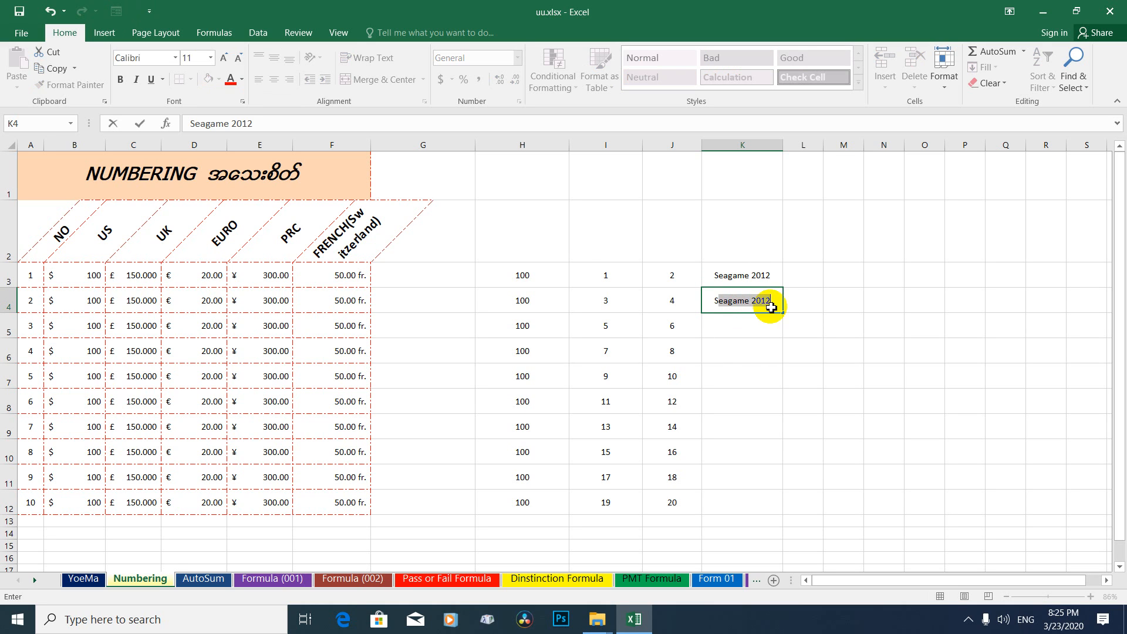
pyautogui.click(767, 300)
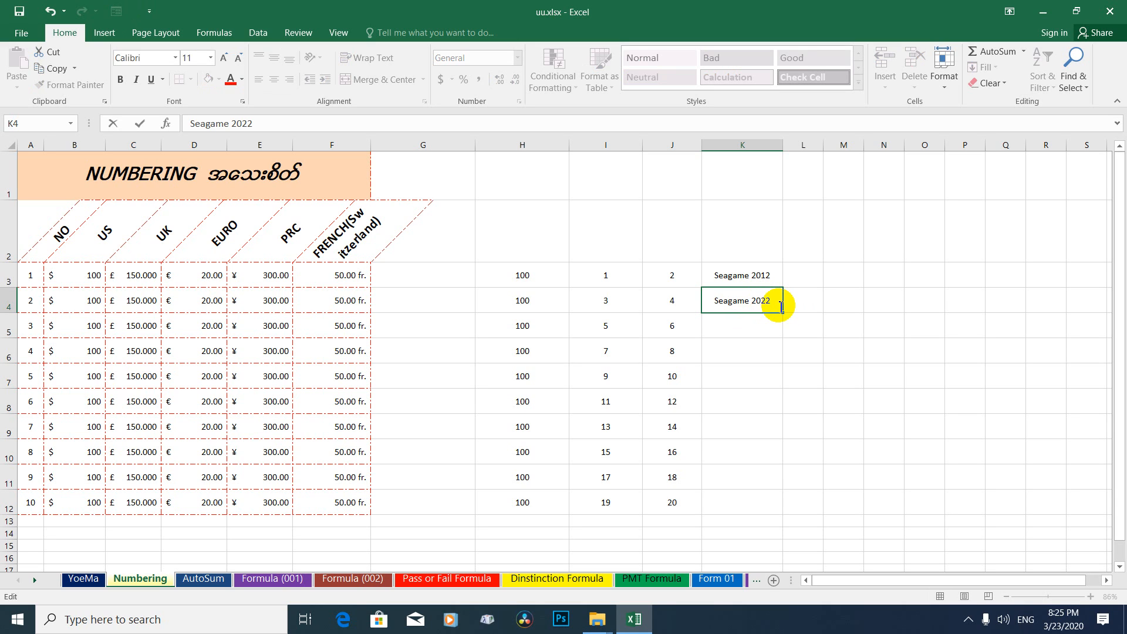
pyautogui.press('Return')
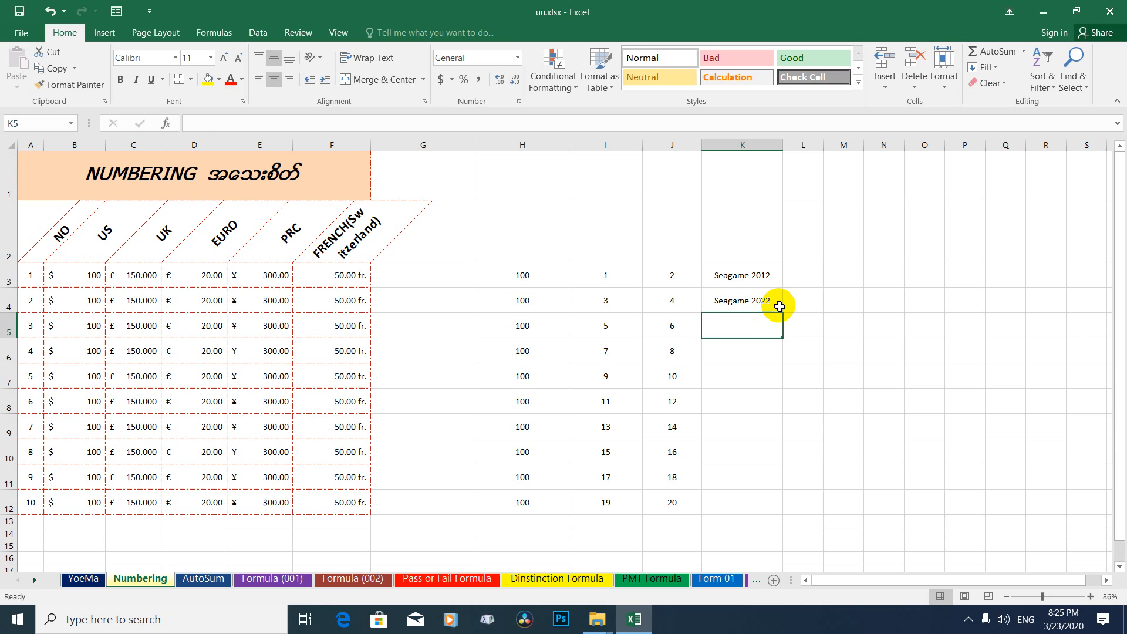
pyautogui.moveTo(746, 275); pyautogui.dragTo(778, 505)
# Check the year in each filled Seagame entry from cell K5 down to K11.
pyautogui.click(807, 319)
pyautogui.click(763, 329)
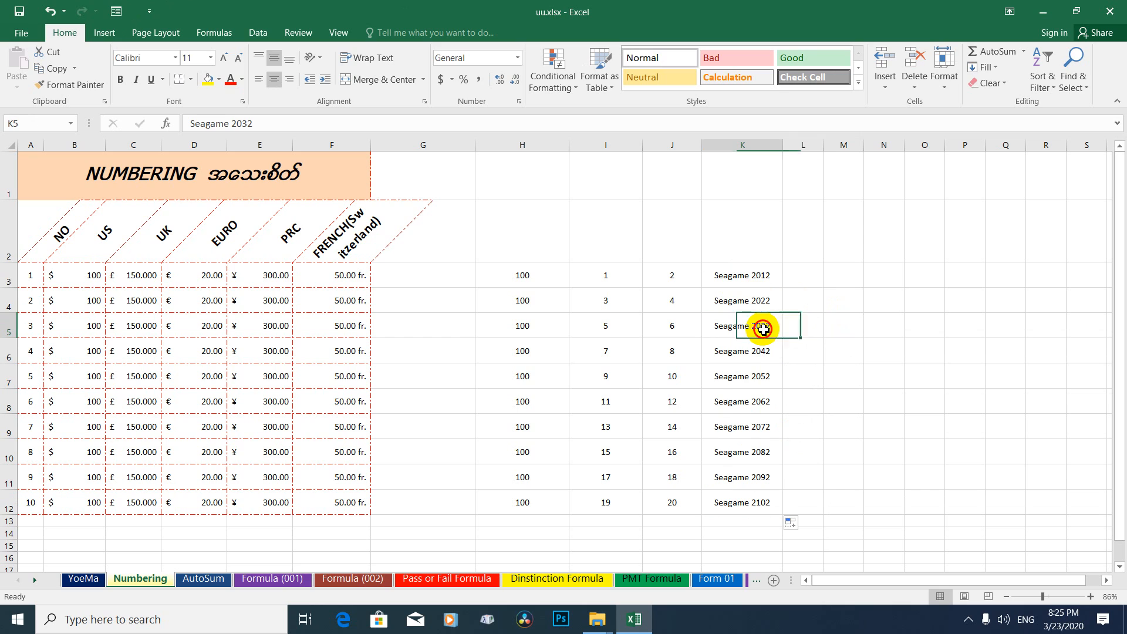
pyautogui.click(755, 352)
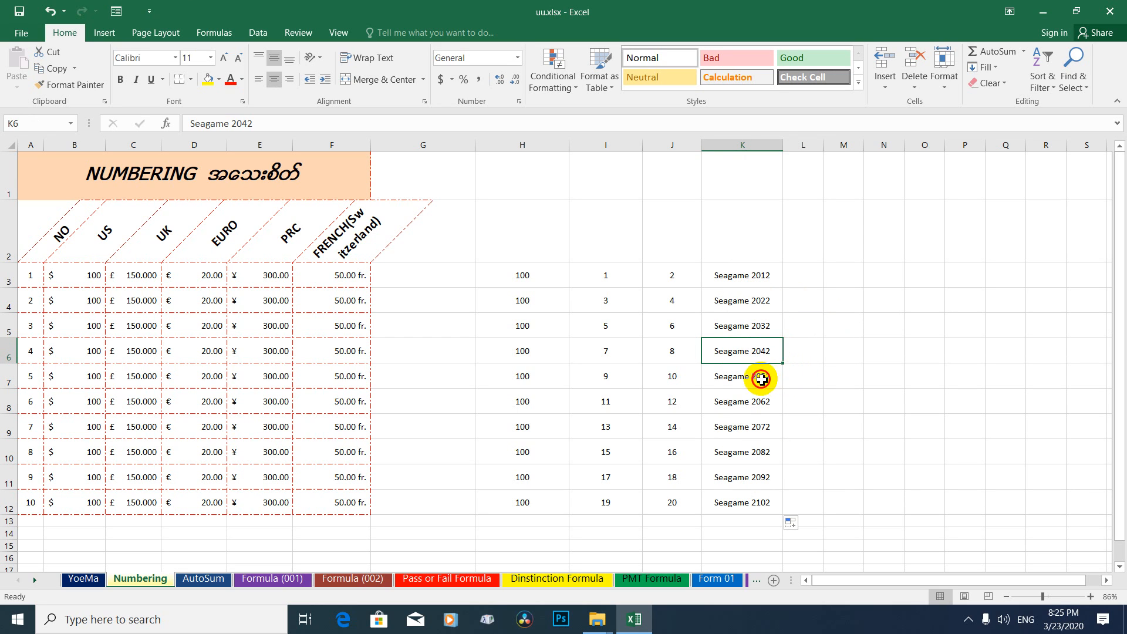
pyautogui.click(760, 377)
pyautogui.click(757, 402)
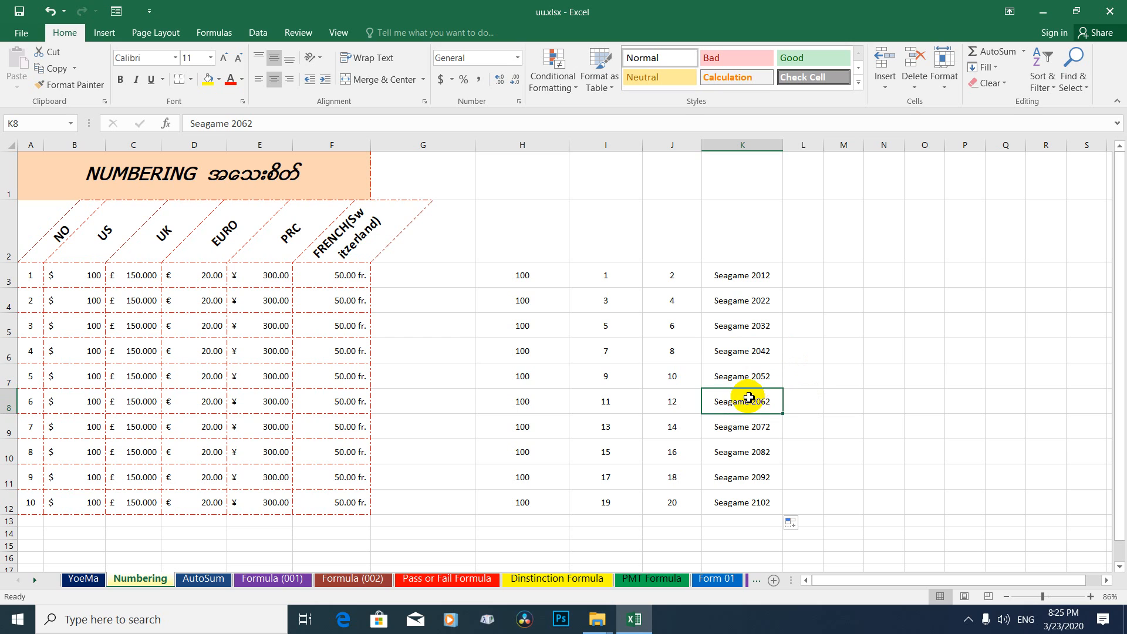
pyautogui.click(768, 431)
pyautogui.click(760, 450)
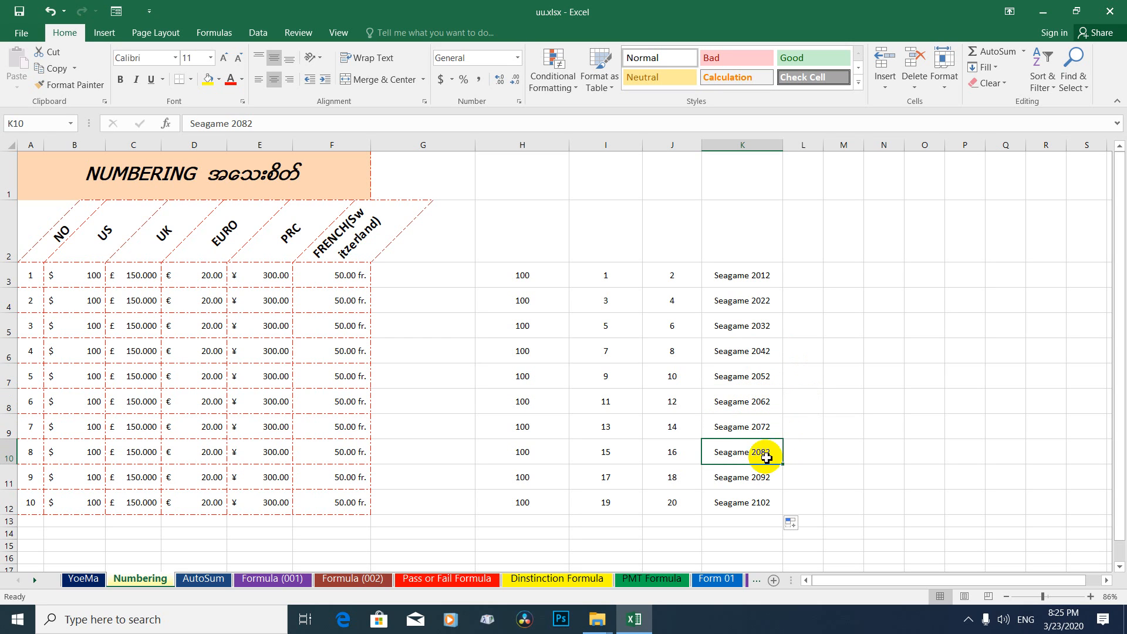
pyautogui.click(768, 478)
pyautogui.click(802, 406)
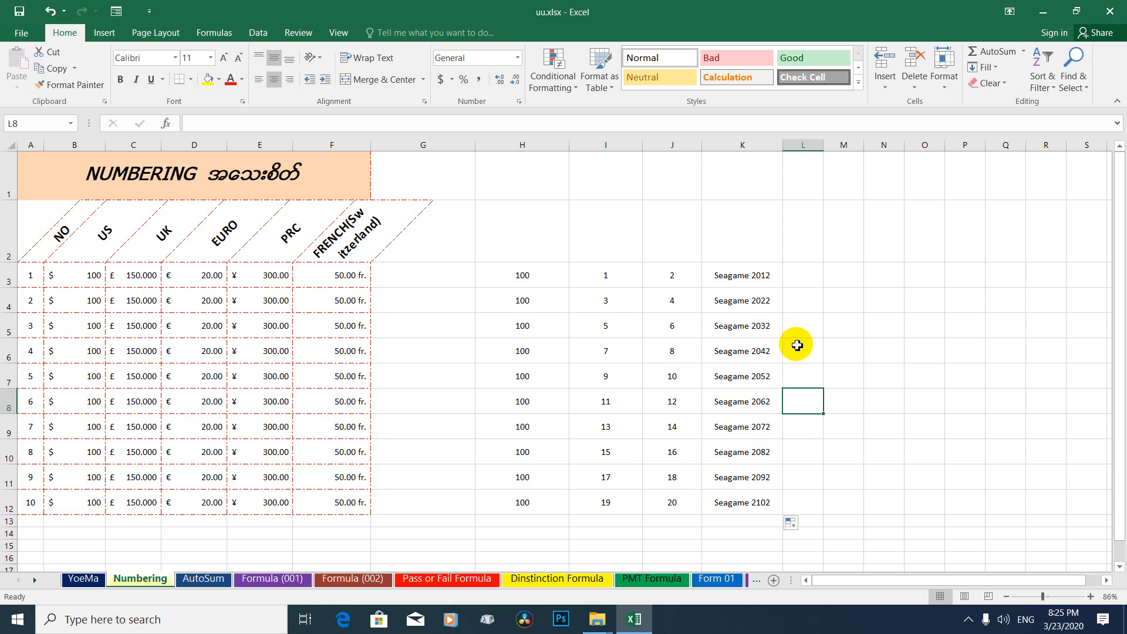
# Examine the Seagame text in cell K3 and compare it with the whole filled series in K3:K12.
pyautogui.moveTo(761, 282); pyautogui.dragTo(777, 495)
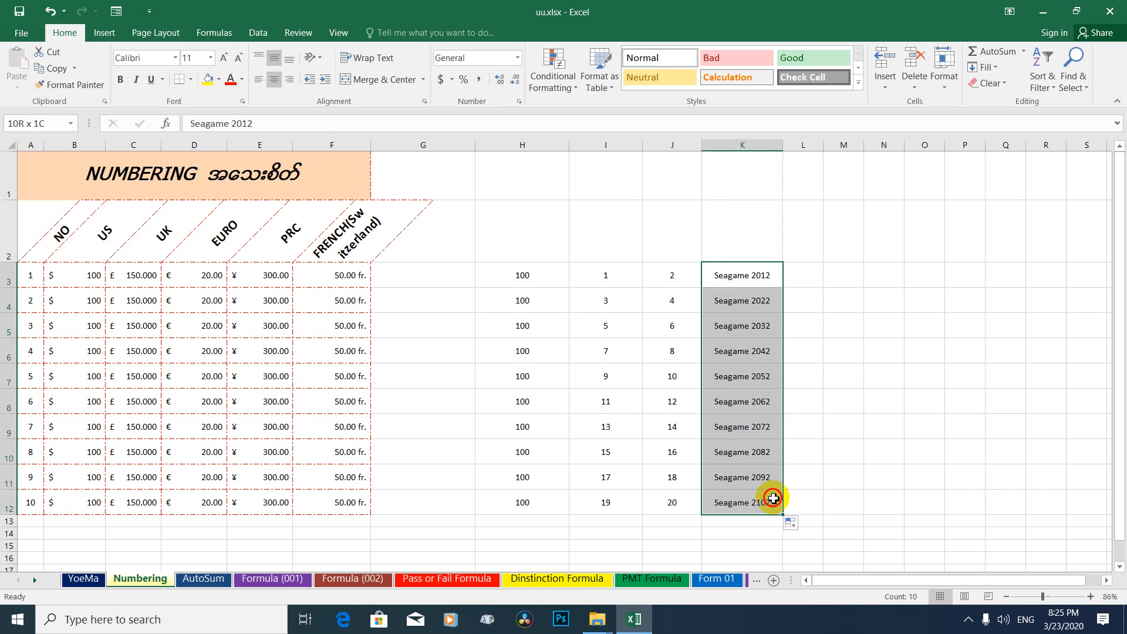
pyautogui.click(801, 395)
pyautogui.click(743, 280)
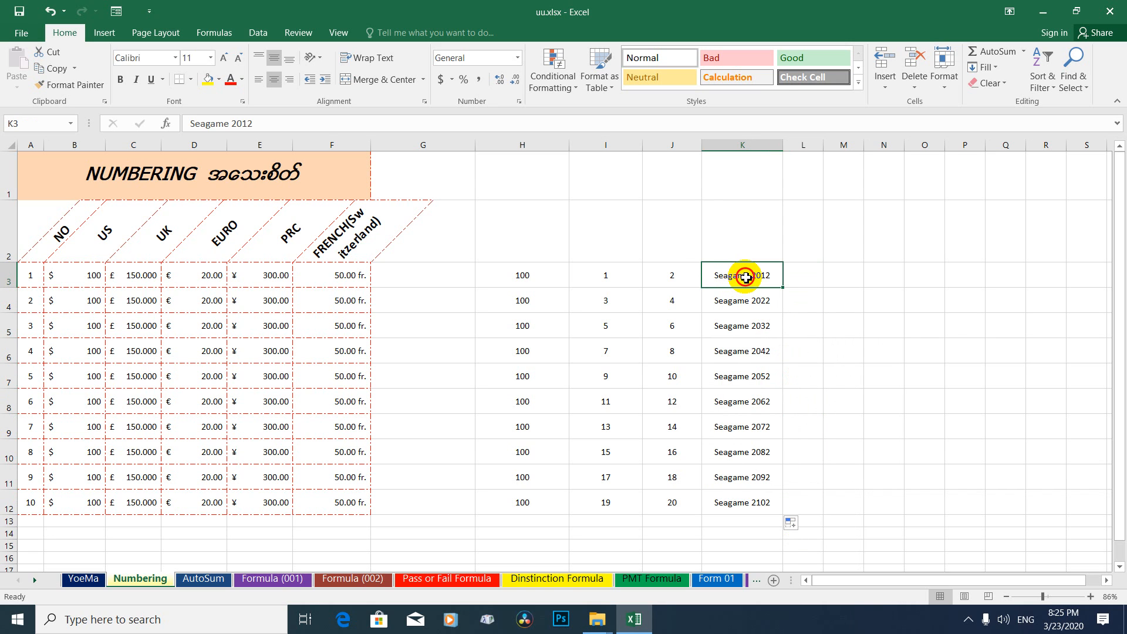
pyautogui.doubleClick(746, 276)
pyautogui.moveTo(740, 275); pyautogui.dragTo(716, 276)
pyautogui.click(777, 278)
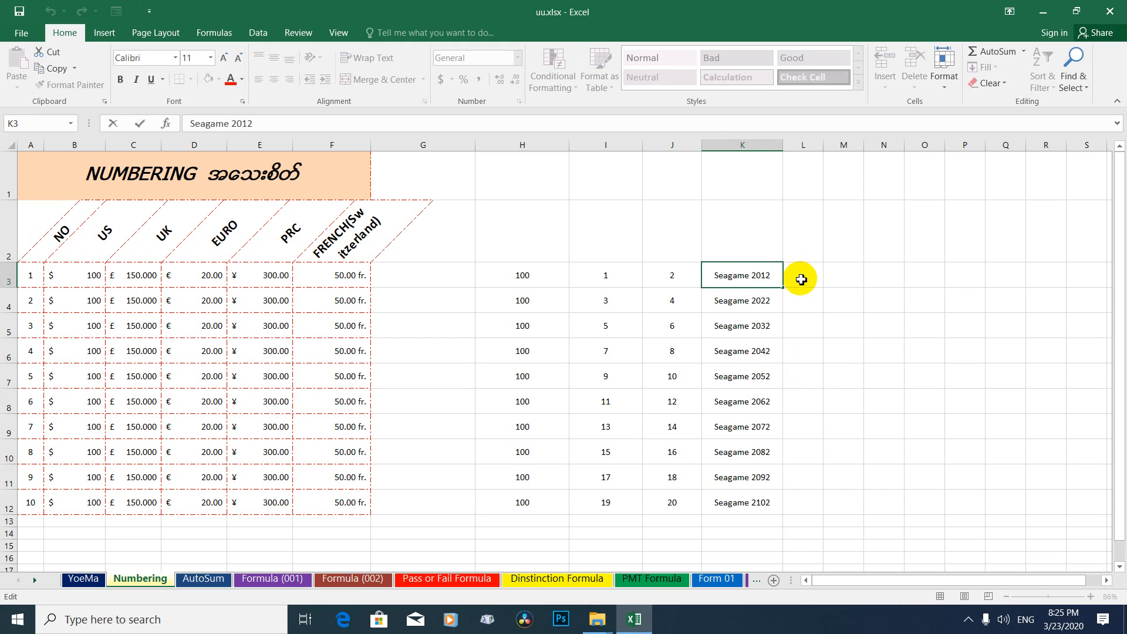
pyautogui.click(801, 279)
pyautogui.click(767, 277)
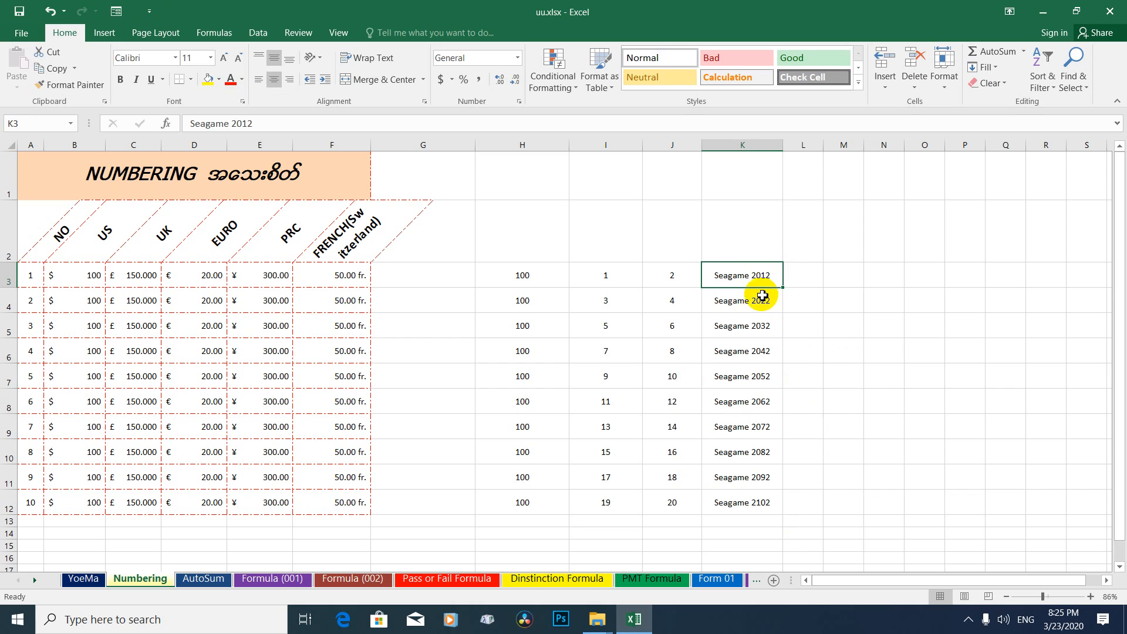
pyautogui.moveTo(766, 279); pyautogui.dragTo(768, 493)
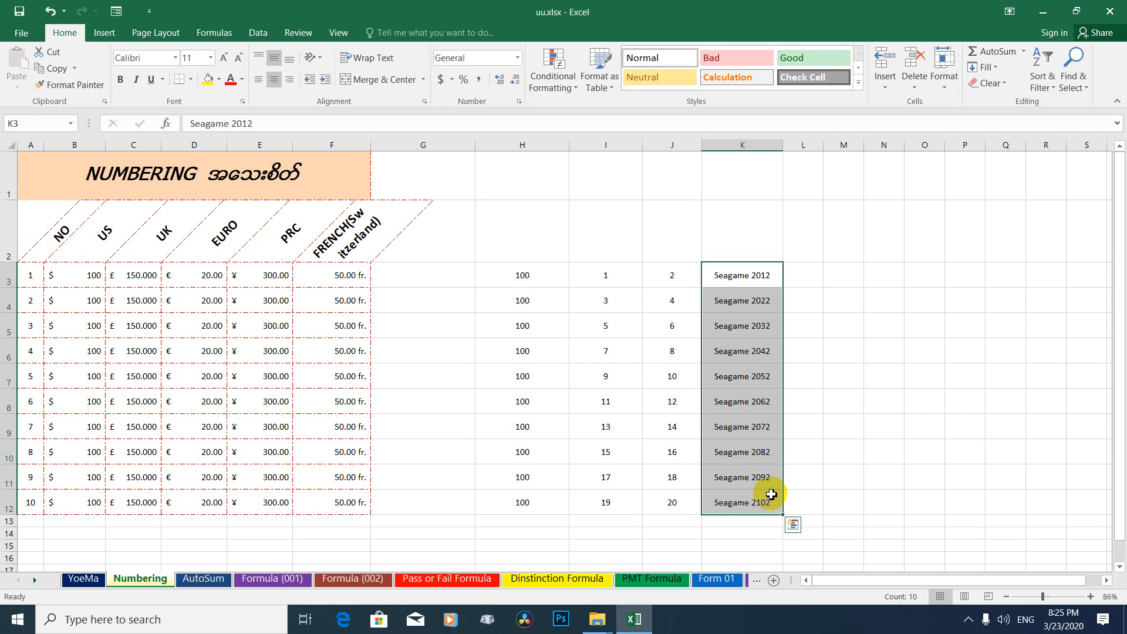
pyautogui.click(763, 351)
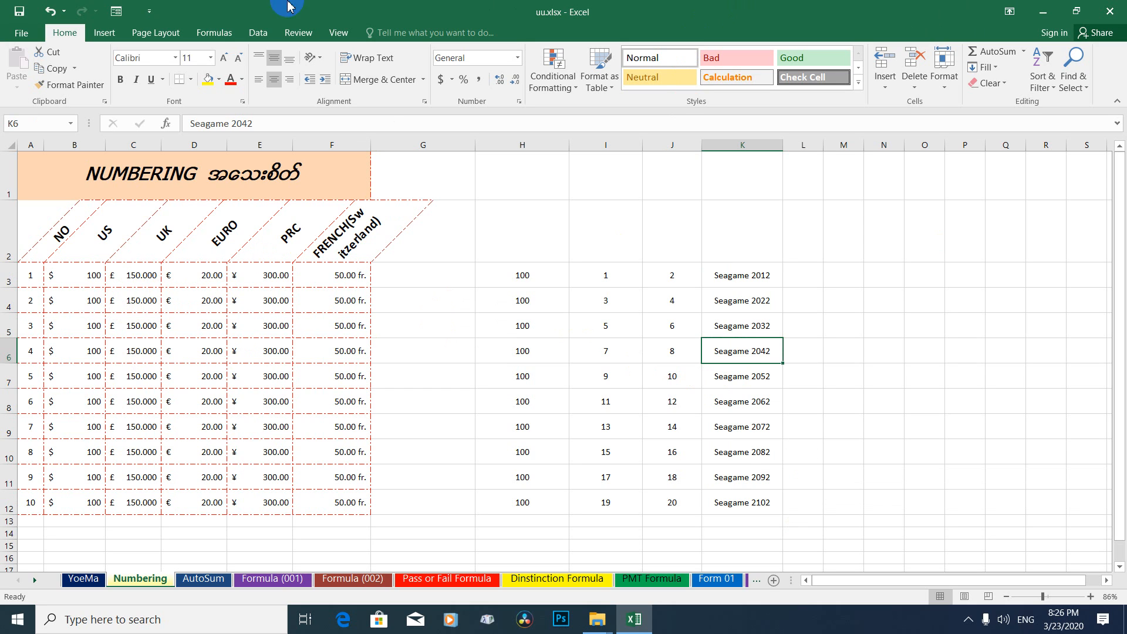
# Clear the odd, even and Seagame series from cells I3:L14, leaving the repeated 100 values in column H.
pyautogui.click(537, 331)
pyautogui.moveTo(39, 282); pyautogui.dragTo(352, 506)
pyautogui.moveTo(555, 283); pyautogui.dragTo(770, 504)
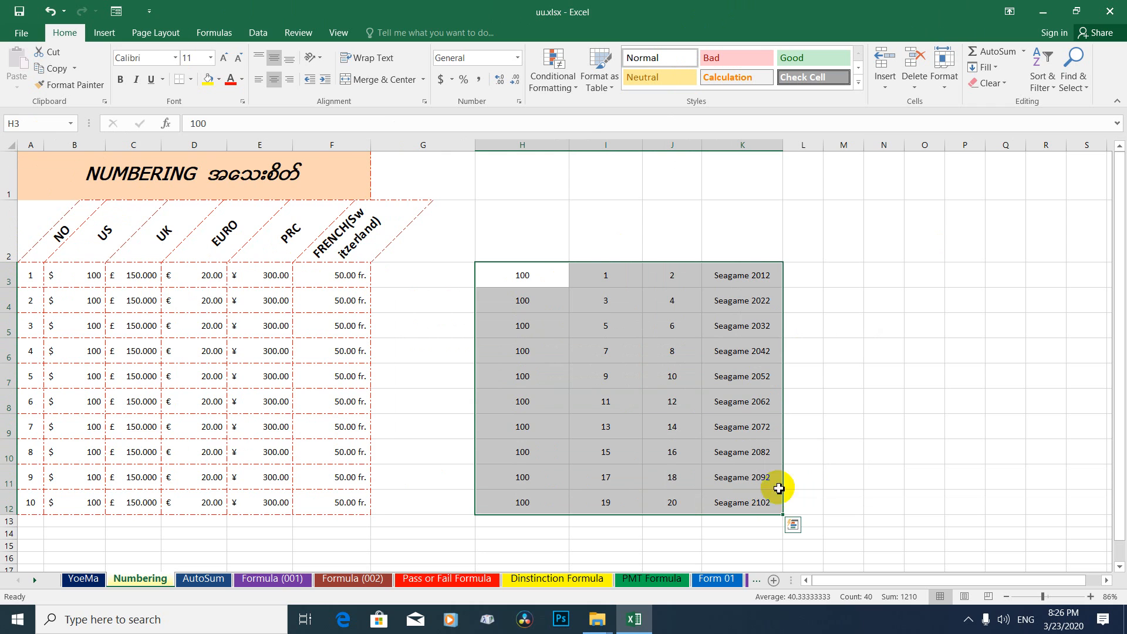
pyautogui.moveTo(93, 277); pyautogui.dragTo(93, 505)
pyautogui.moveTo(803, 533); pyautogui.dragTo(592, 269)
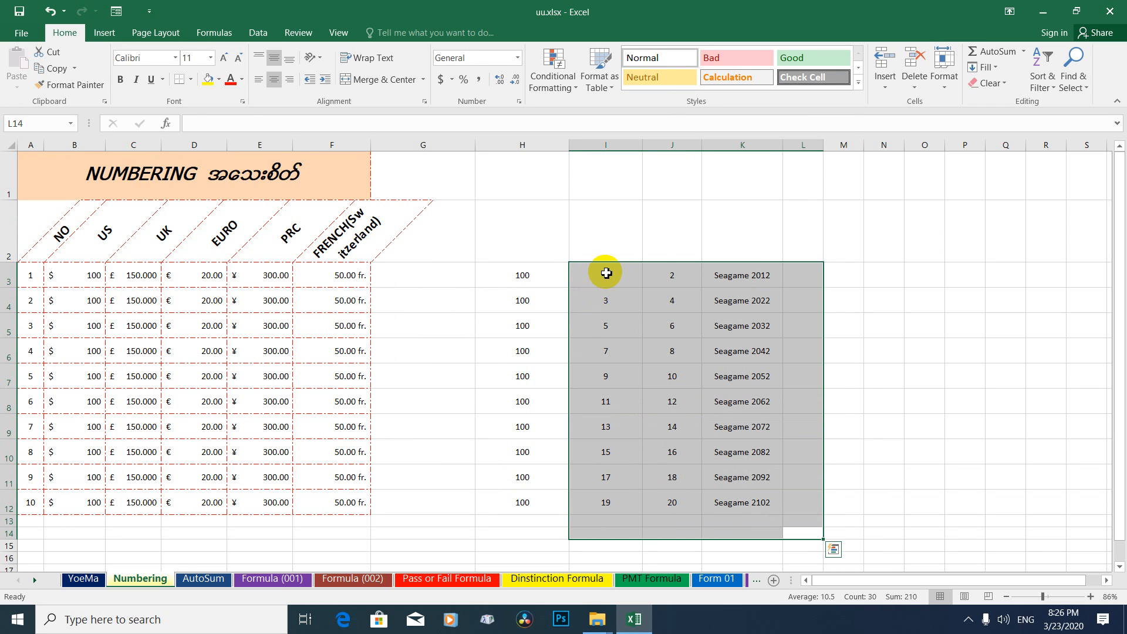
pyautogui.press('Delete')
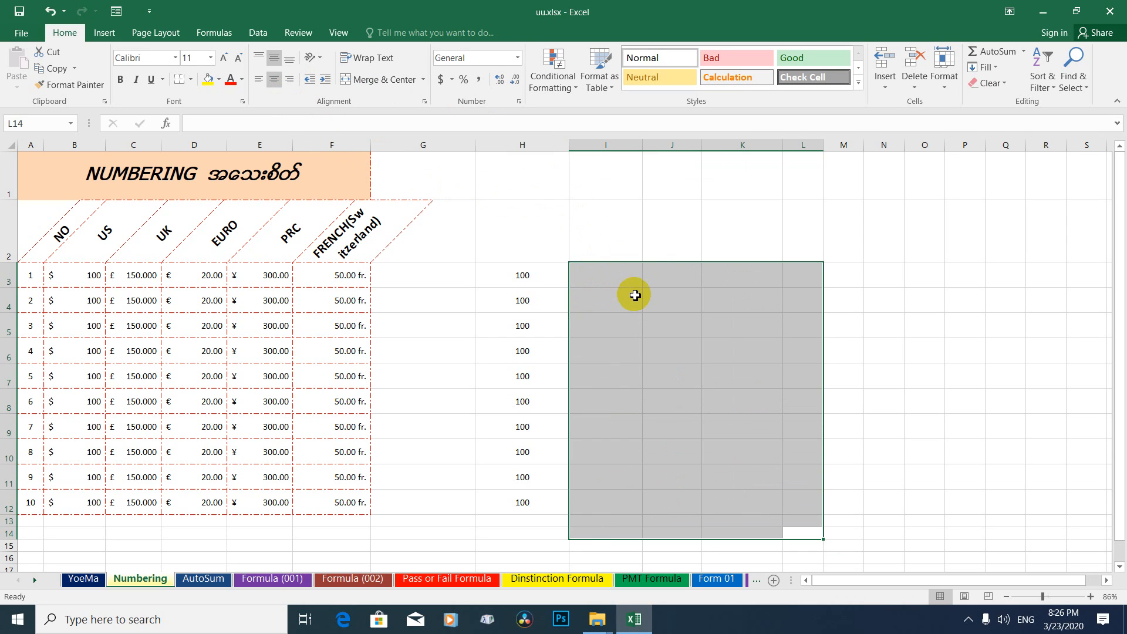
pyautogui.click(614, 280)
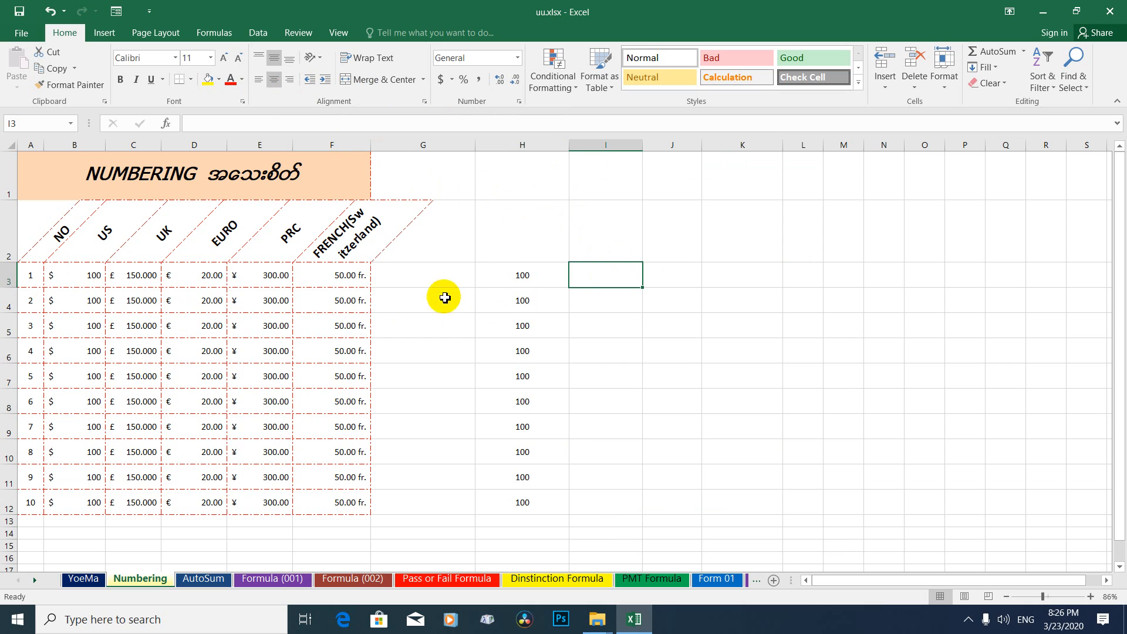
# Compare the numbering in the table's NO column, cells A3 to A8, with the repeated values starting in H3.
pyautogui.click(517, 277)
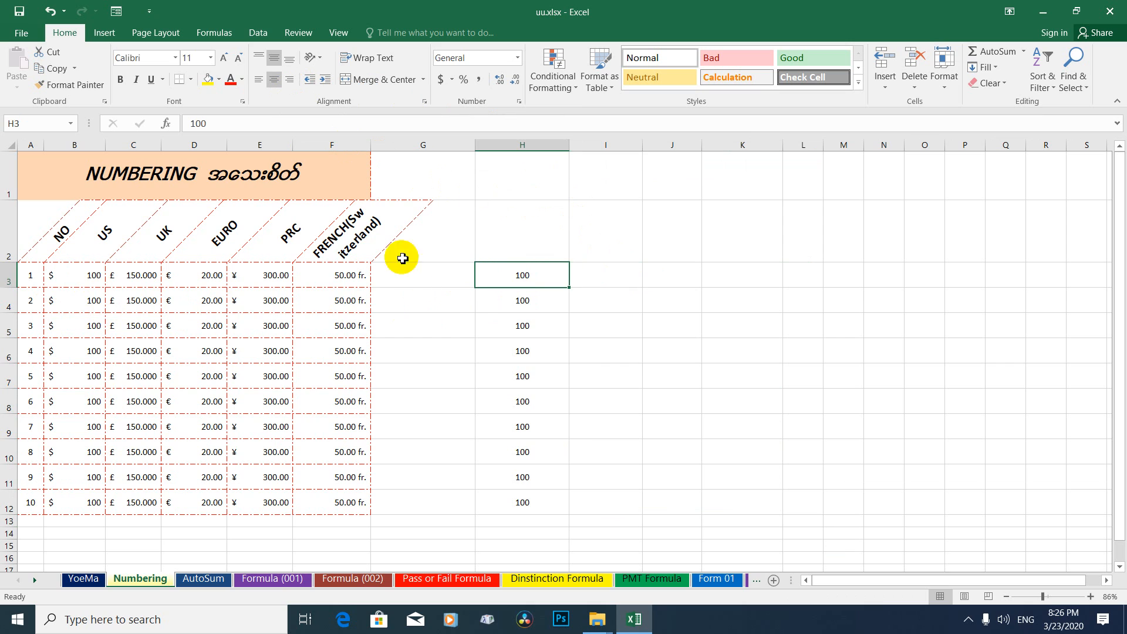
pyautogui.click(34, 274)
pyautogui.click(36, 301)
pyautogui.click(35, 329)
pyautogui.click(37, 355)
pyautogui.click(36, 378)
pyautogui.click(32, 406)
pyautogui.click(506, 277)
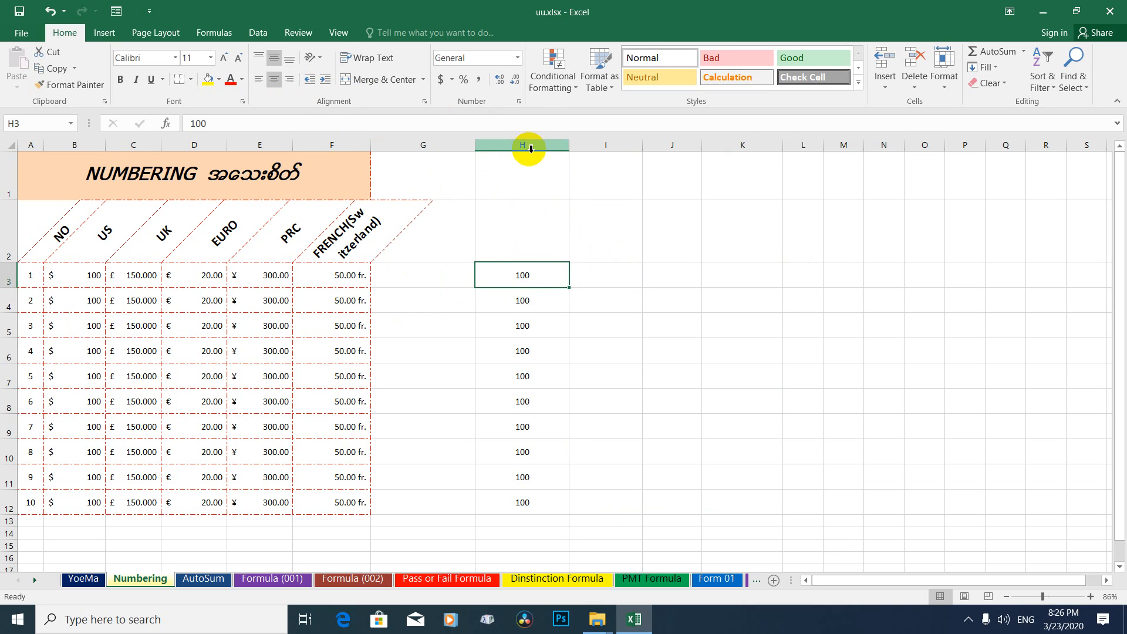
# Insert a blank column before the repeated 100 values, widen column G and narrow the new column H.
pyautogui.rightClick(520, 147)
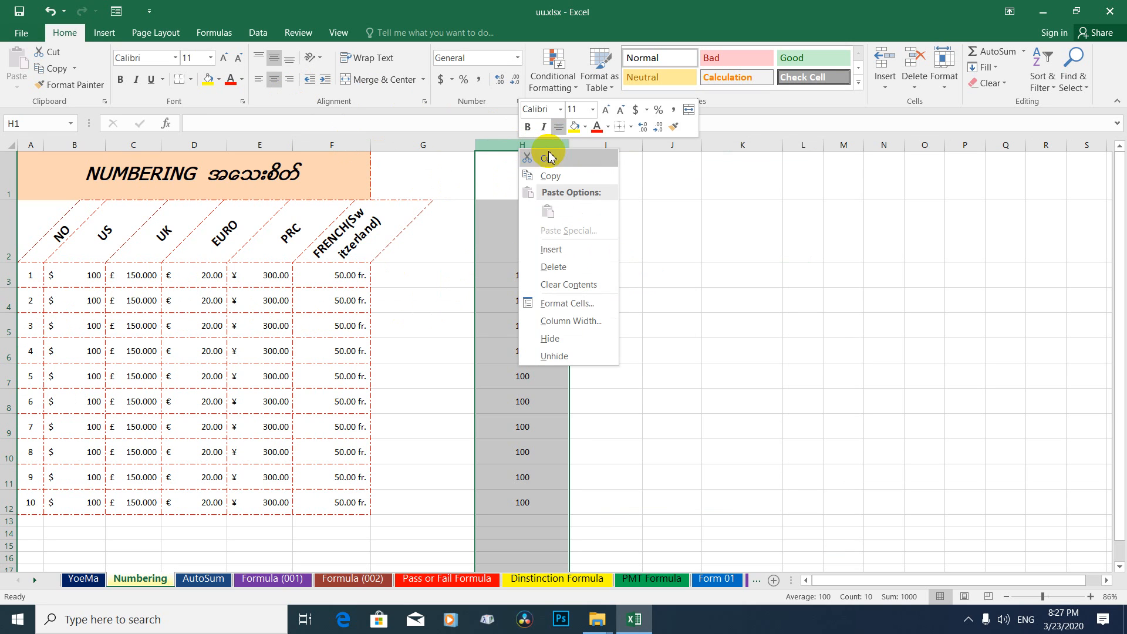
pyautogui.click(562, 249)
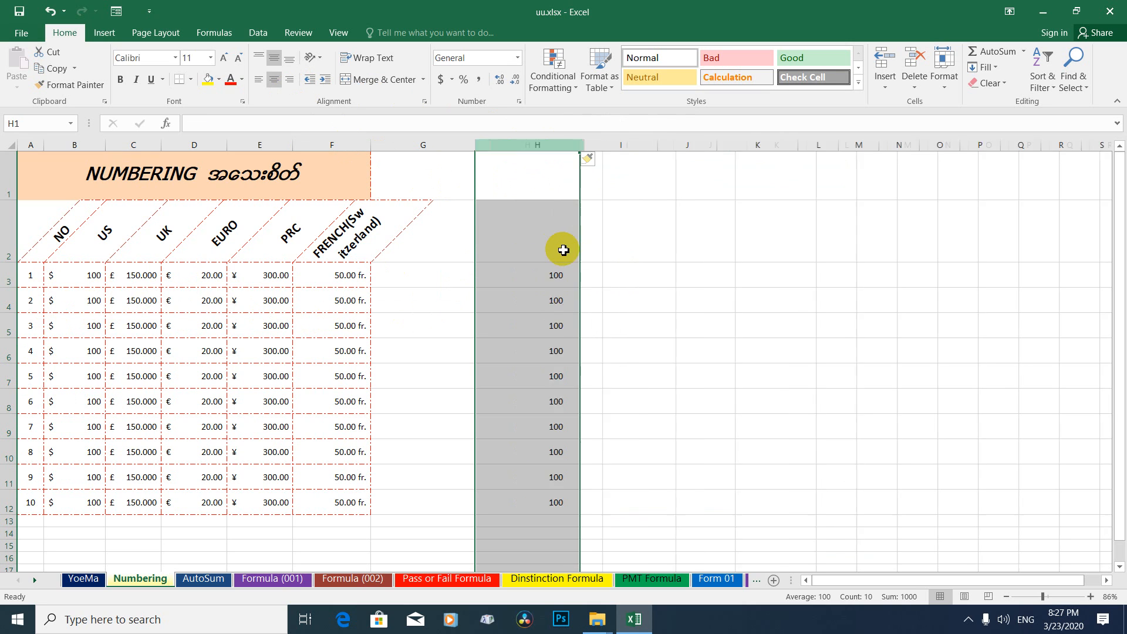
pyautogui.click(611, 194)
pyautogui.moveTo(475, 144); pyautogui.dragTo(539, 146)
pyautogui.moveTo(651, 142); pyautogui.dragTo(568, 146)
# Enter 1 and 2 in cells H3 and H4 and extend the numbering down to H12 with AutoFill.
pyautogui.click(562, 281)
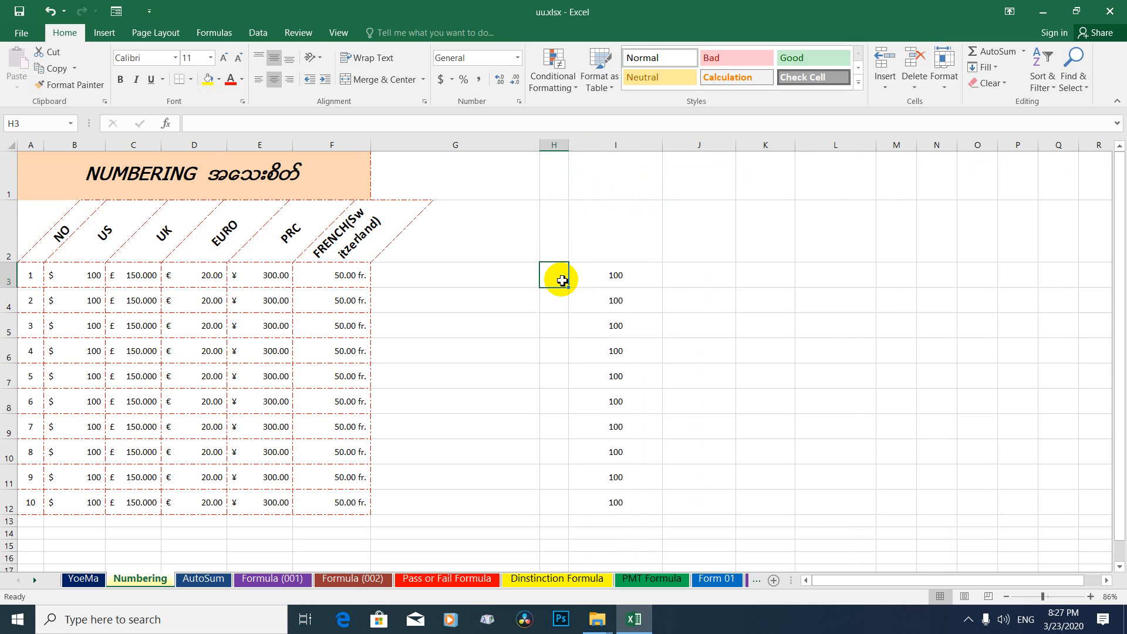
pyautogui.write('1')
pyautogui.press('Return')
pyautogui.write('2')
pyautogui.press('Return')
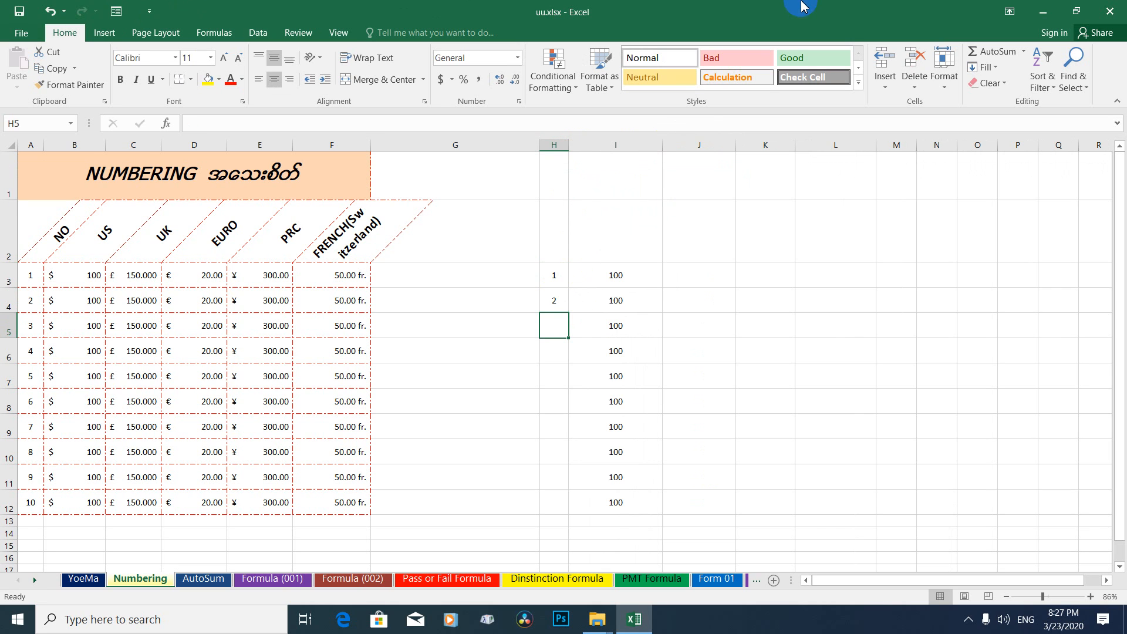
pyautogui.moveTo(558, 272); pyautogui.dragTo(557, 300)
pyautogui.click(560, 279)
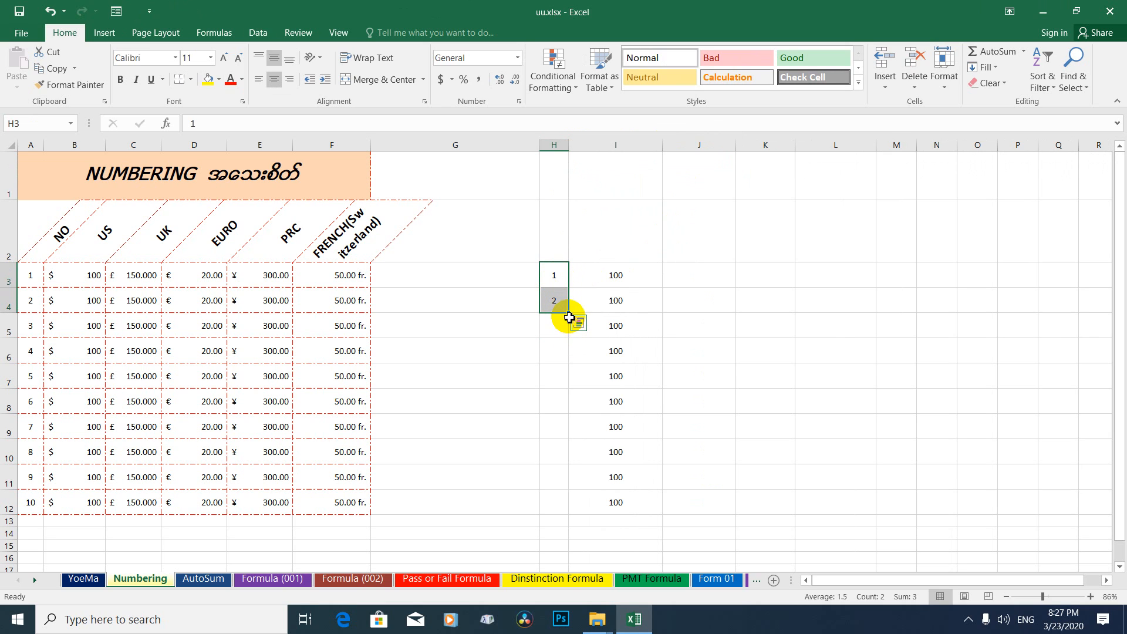
pyautogui.moveTo(569, 315); pyautogui.dragTo(569, 506)
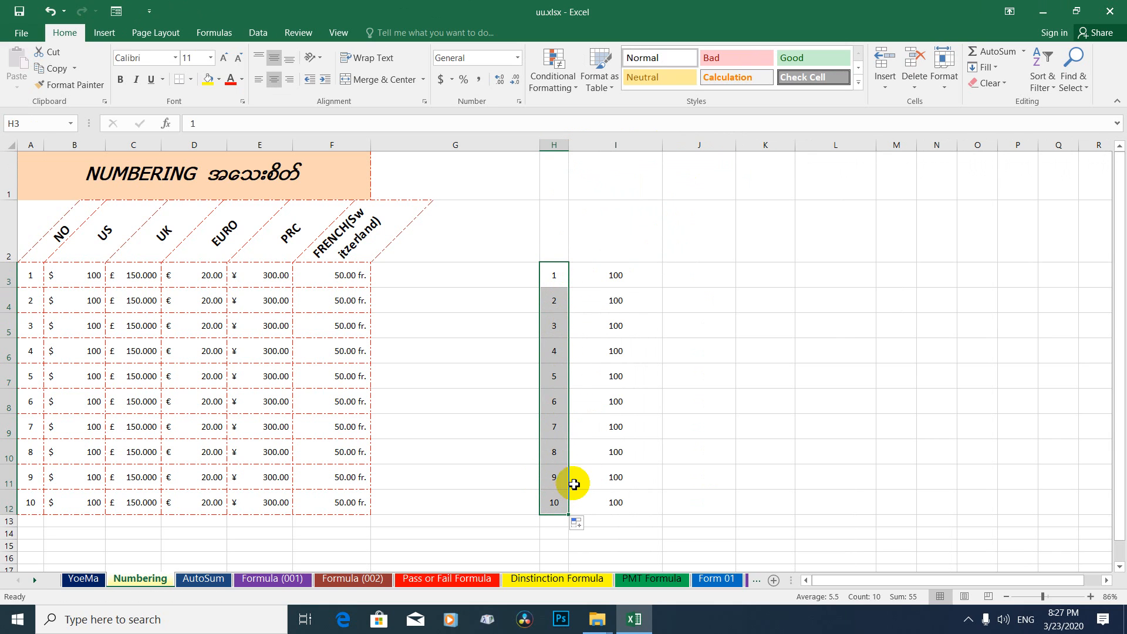
pyautogui.click(616, 419)
# Narrow column I slightly, enter 150 in cell J3 and repeat it down to J12 with AutoFill.
pyautogui.moveTo(54, 276); pyautogui.dragTo(101, 329)
pyautogui.moveTo(661, 141); pyautogui.dragTo(651, 149)
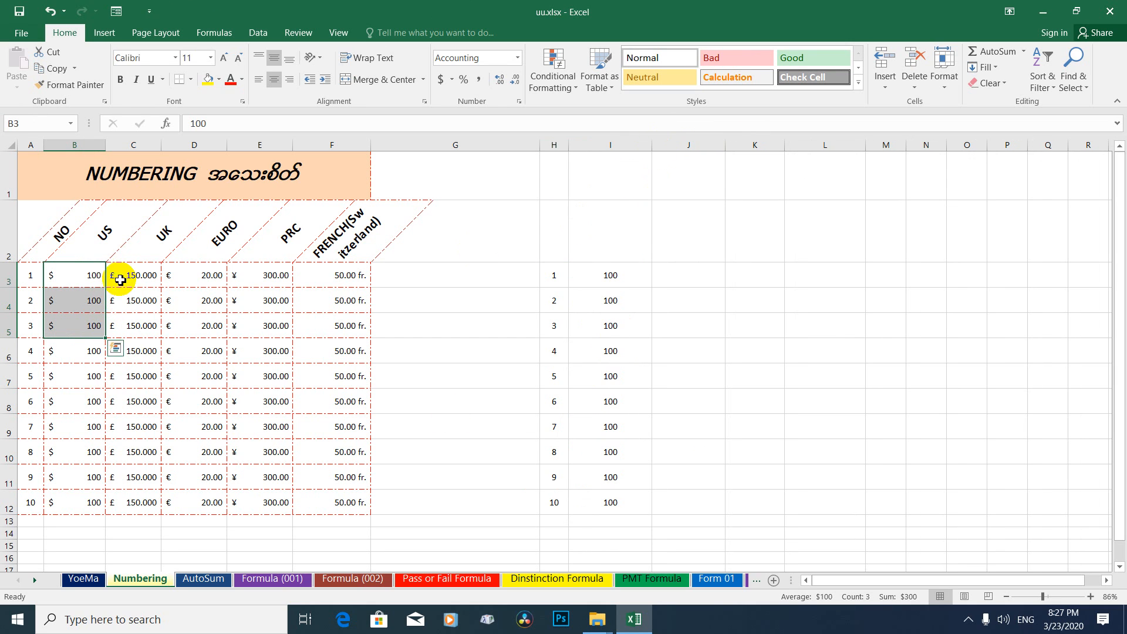
pyautogui.click(707, 273)
pyautogui.write('150')
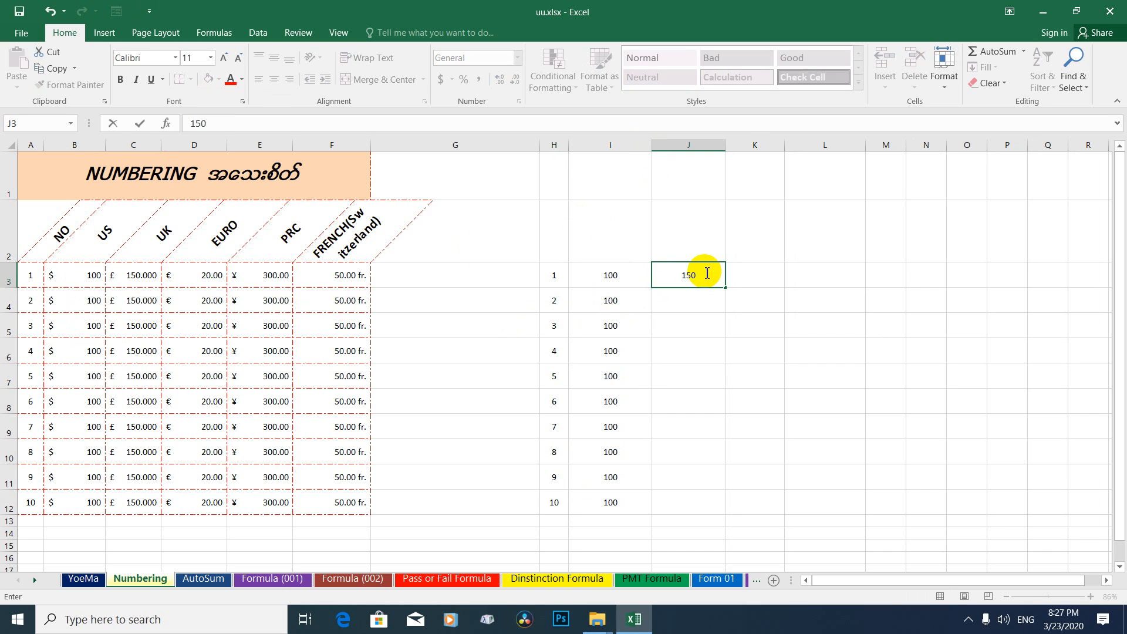
pyautogui.press('Return')
pyautogui.click(705, 272)
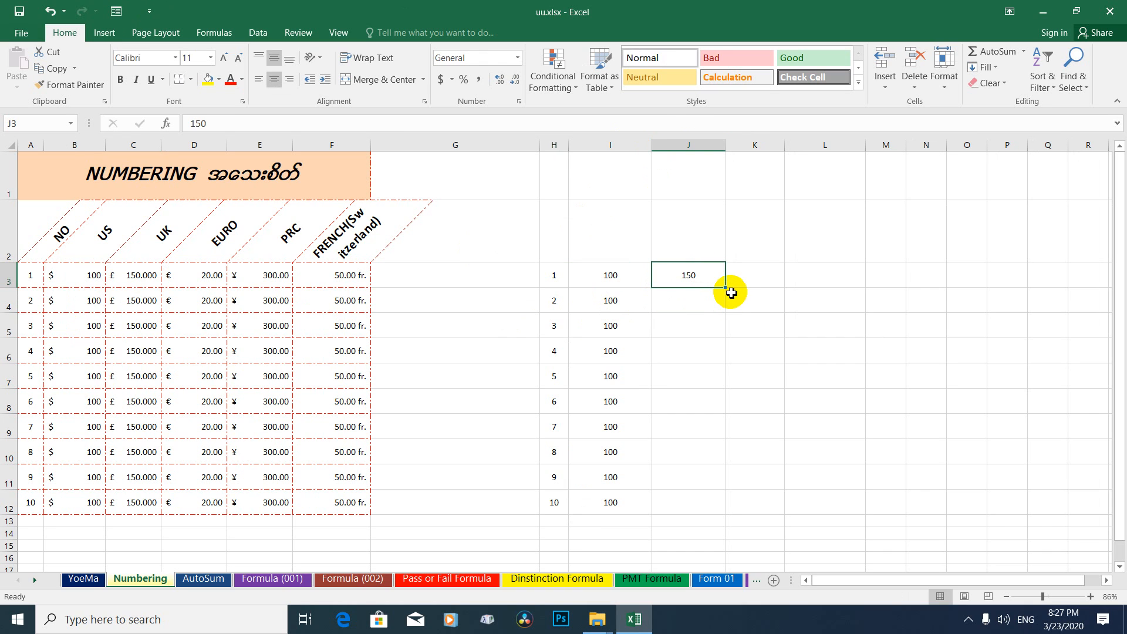
pyautogui.moveTo(725, 289); pyautogui.dragTo(737, 505)
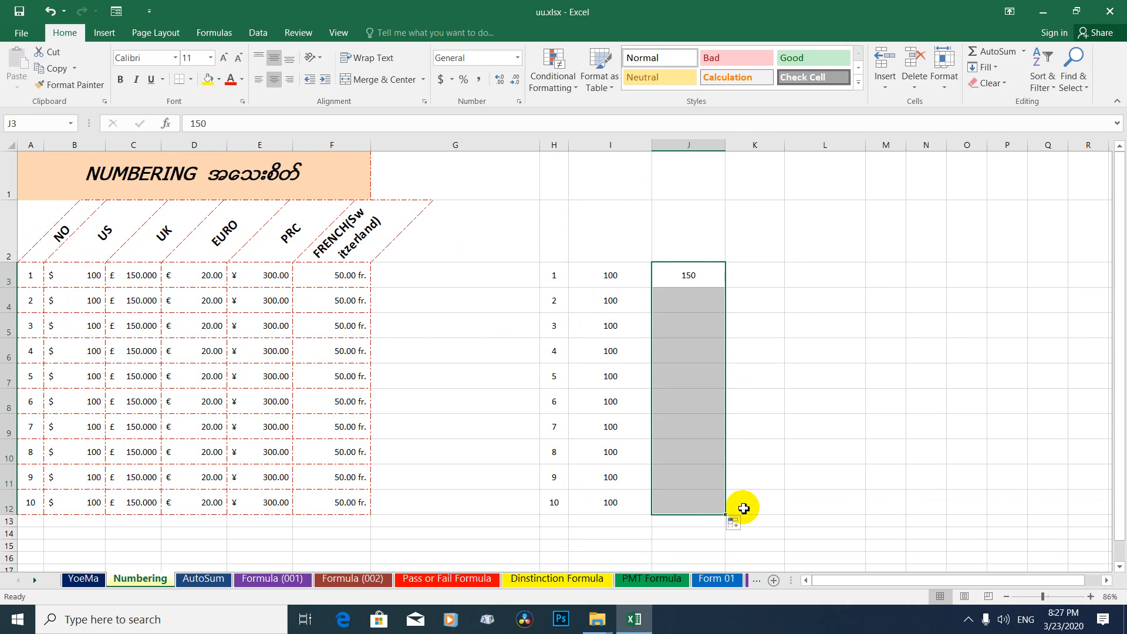
# Enter 20 in cell K3 and repeat it down to K12 with AutoFill.
pyautogui.click(755, 282)
pyautogui.write('2')
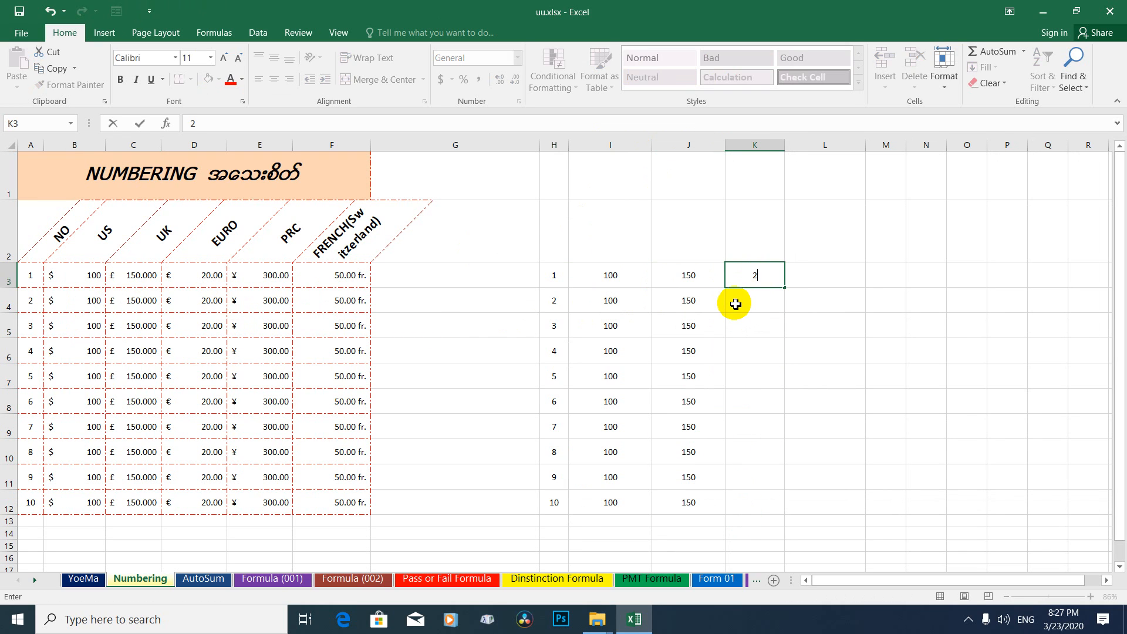
pyautogui.write('0')
pyautogui.press('Return')
pyautogui.click(763, 281)
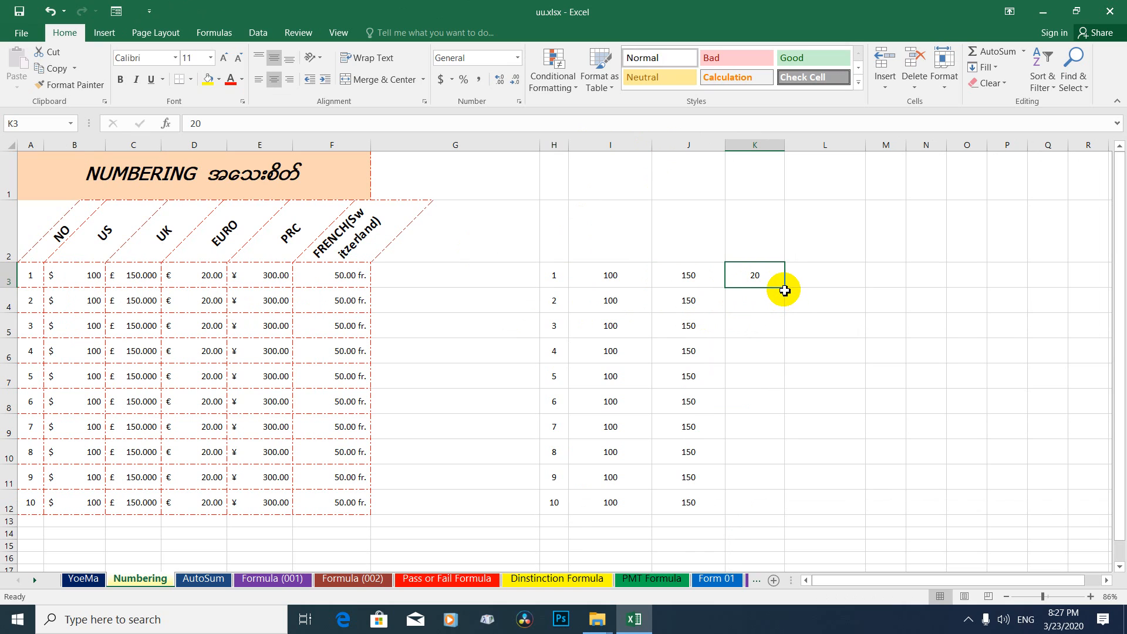
pyautogui.moveTo(786, 290); pyautogui.dragTo(788, 511)
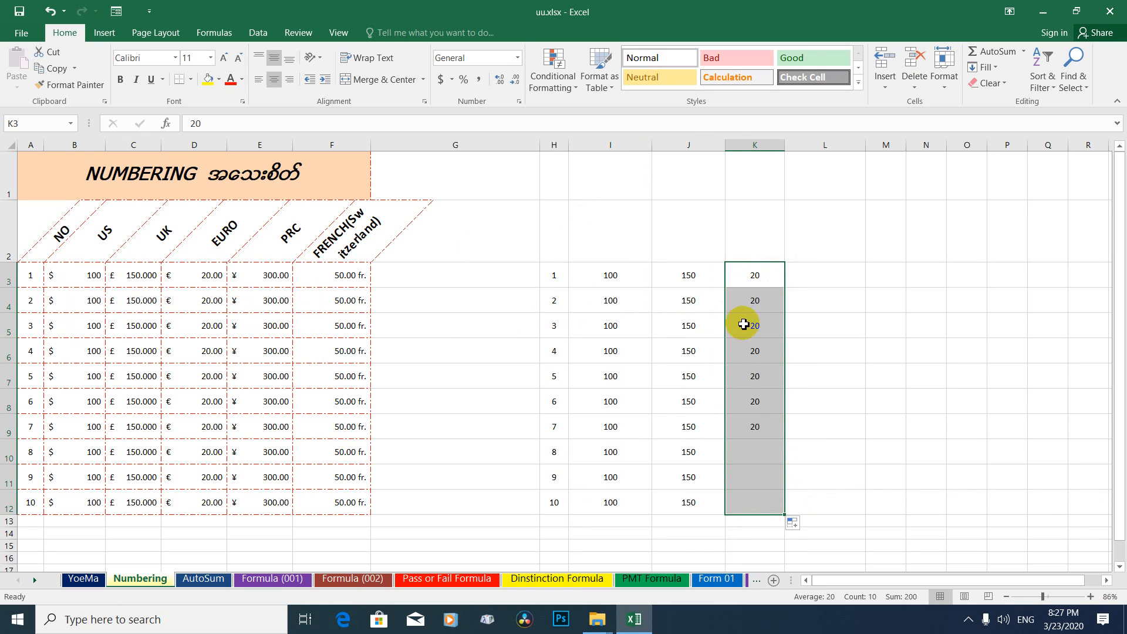
# Enter 300 in cell L3 and repeat it down to L12 with AutoFill.
pyautogui.click(809, 282)
pyautogui.write('30')
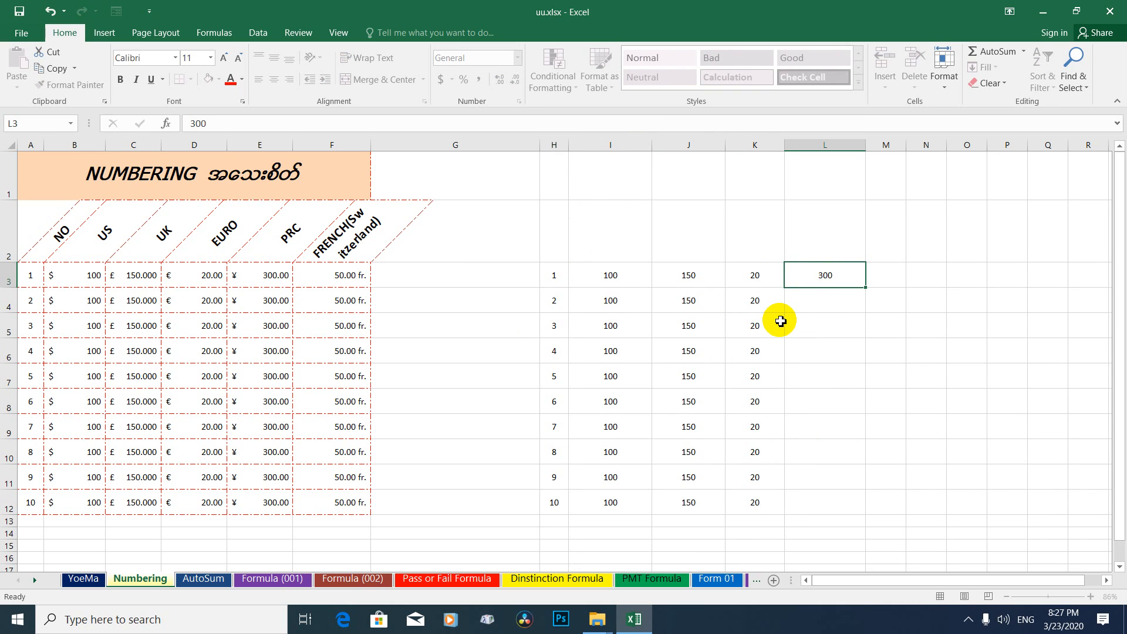
pyautogui.write('0')
pyautogui.press('Return')
pyautogui.click(840, 283)
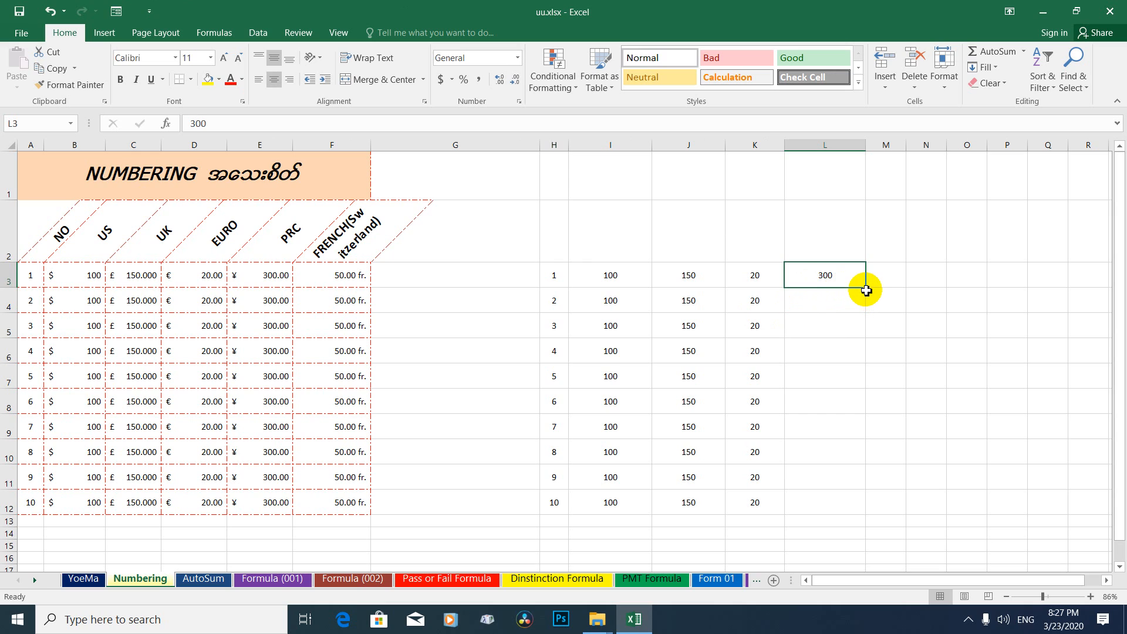
pyautogui.moveTo(866, 290); pyautogui.dragTo(875, 510)
# Widen column M slightly, enter 50 in cell M3 and repeat it down to M12 with AutoFill.
pyautogui.click(902, 276)
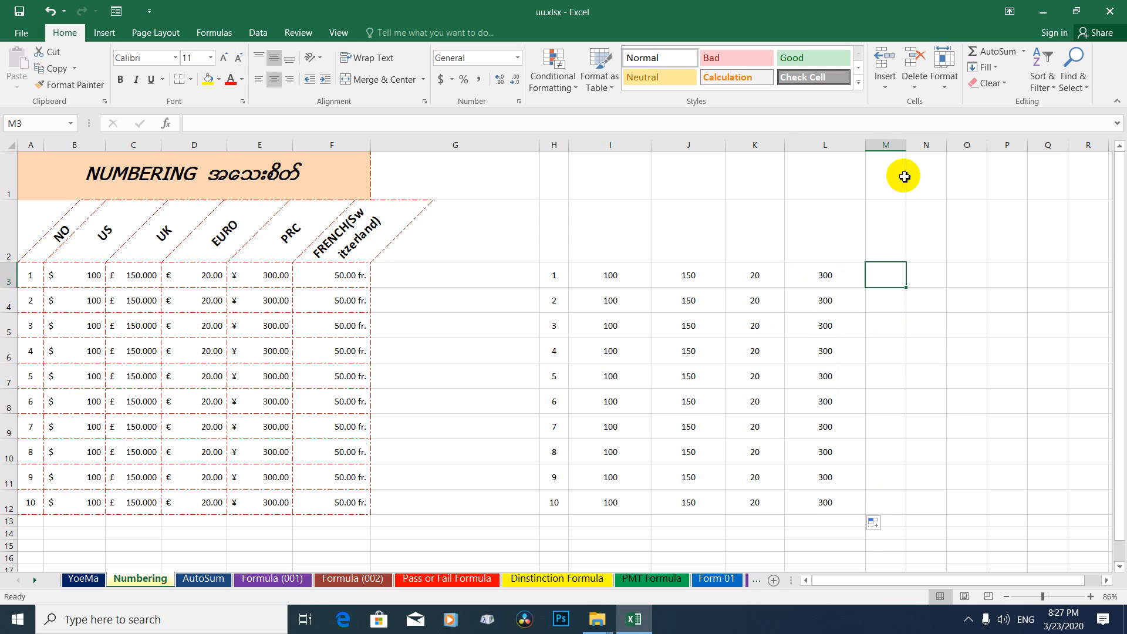
pyautogui.moveTo(907, 148); pyautogui.dragTo(920, 148)
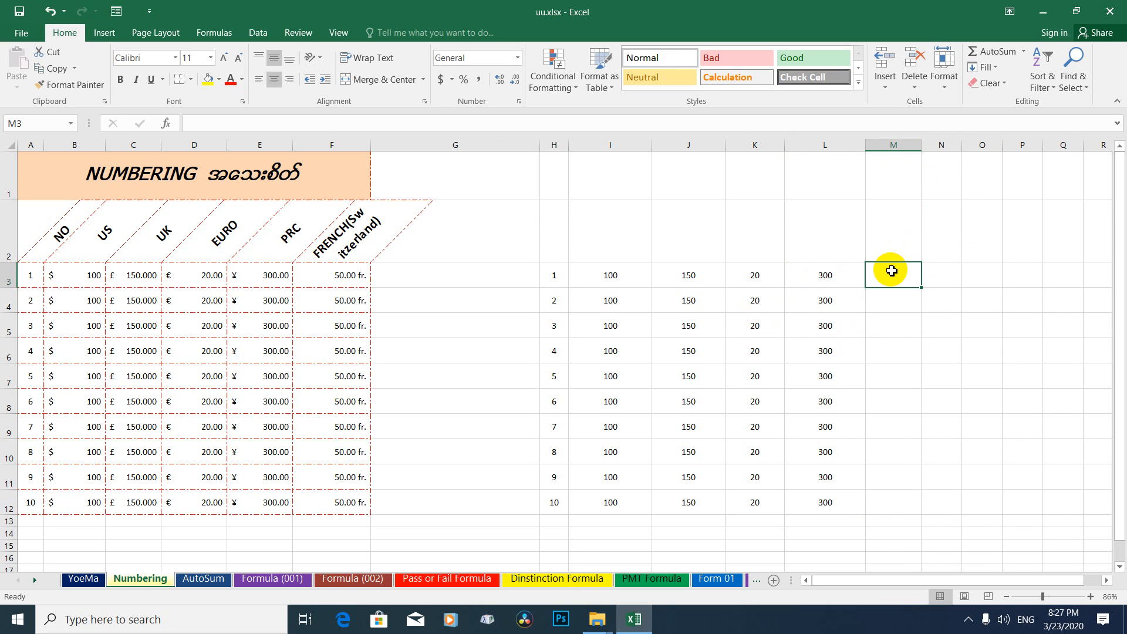
pyautogui.write('50')
pyautogui.press('Return')
pyautogui.click(889, 278)
pyautogui.moveTo(921, 288); pyautogui.dragTo(923, 505)
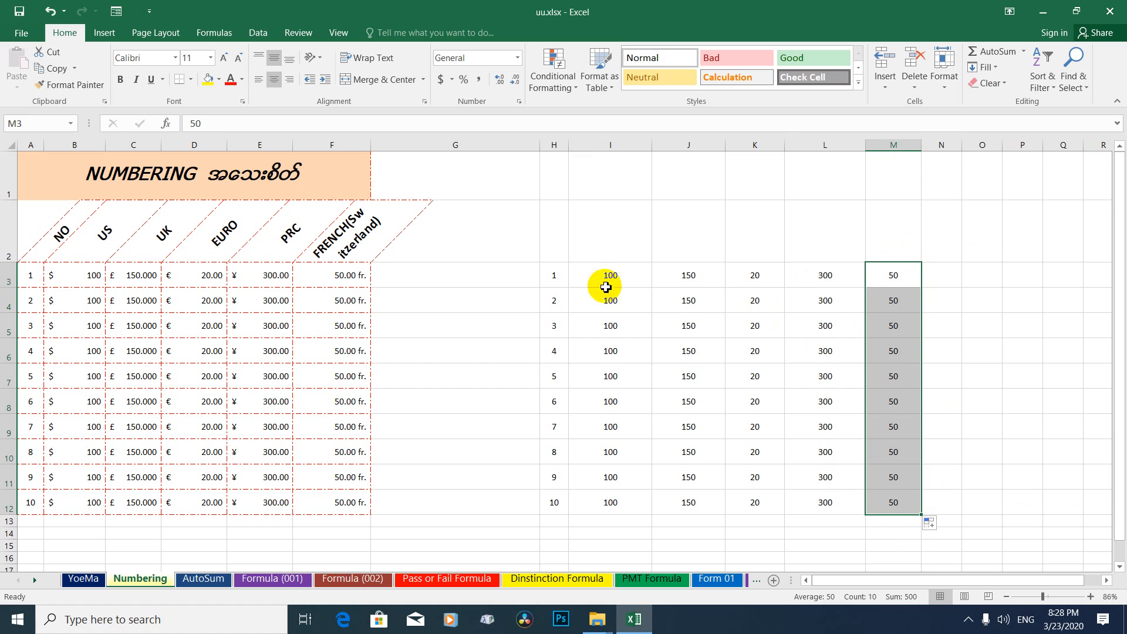
# Apply All Borders to the rebuilt table range H3:M12.
pyautogui.moveTo(32, 282); pyautogui.dragTo(351, 504)
pyautogui.moveTo(546, 282); pyautogui.dragTo(891, 503)
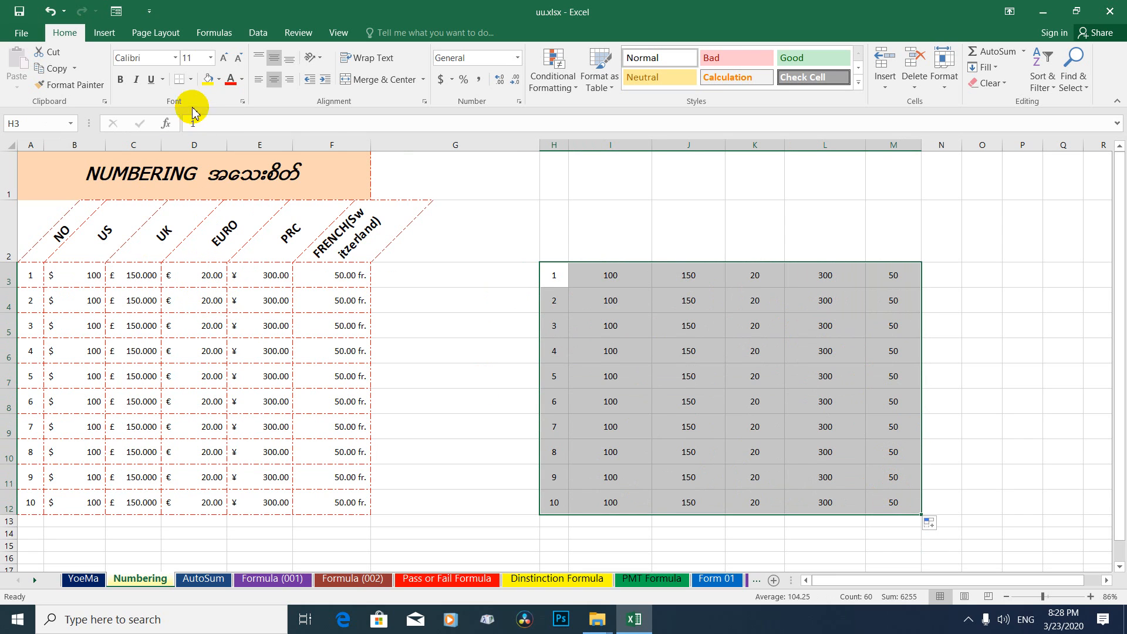
pyautogui.click(192, 80)
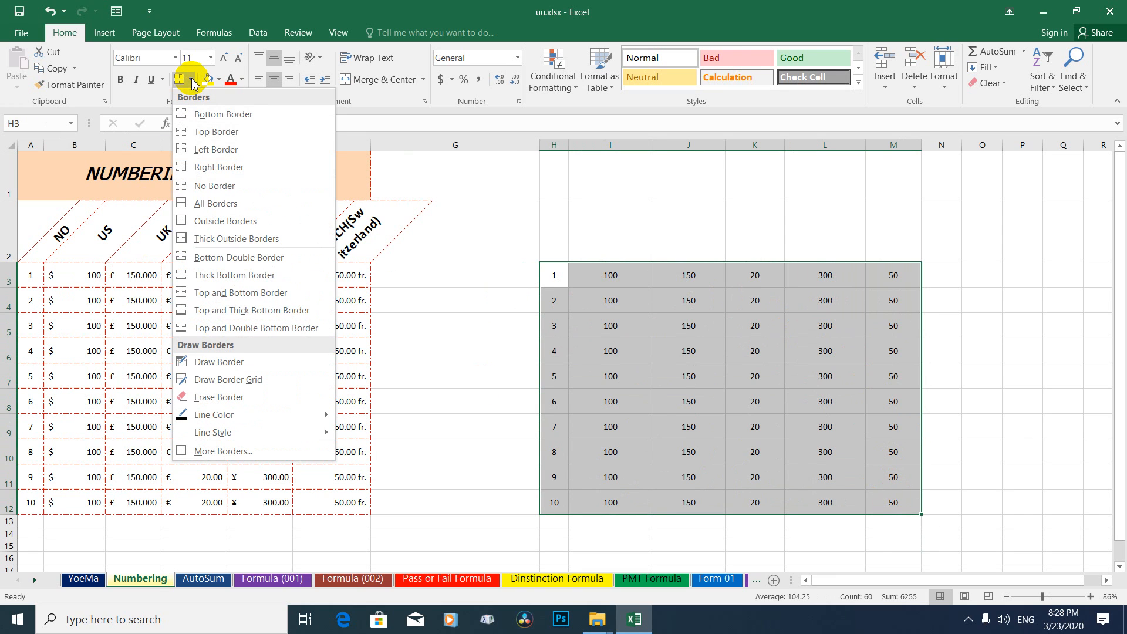
pyautogui.click(220, 203)
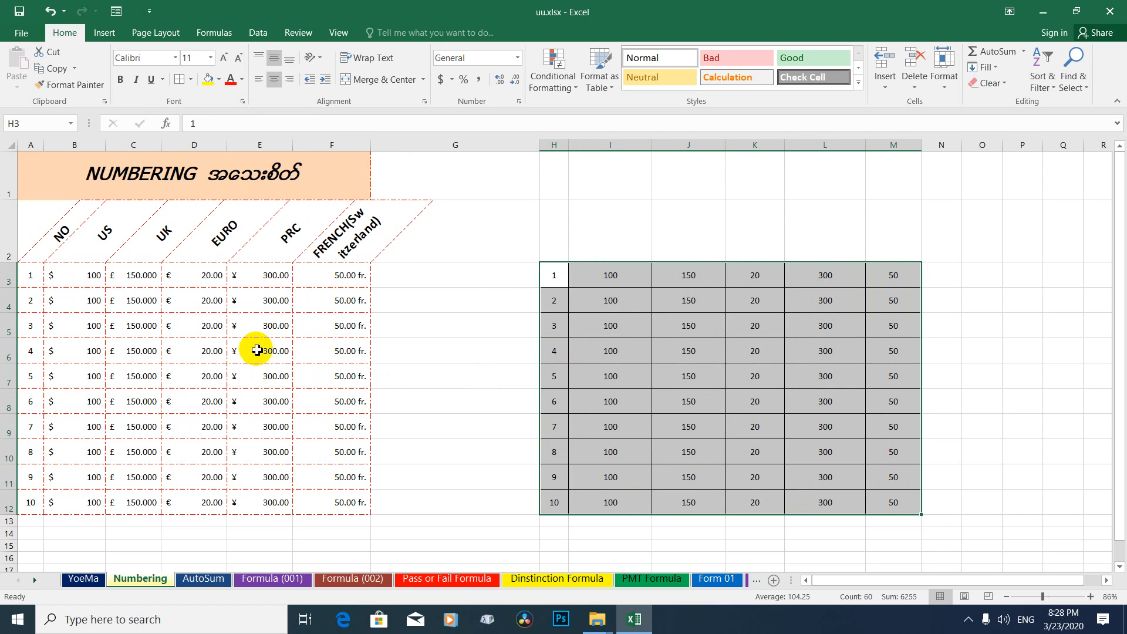
pyautogui.click(194, 329)
pyautogui.moveTo(562, 275); pyautogui.dragTo(895, 496)
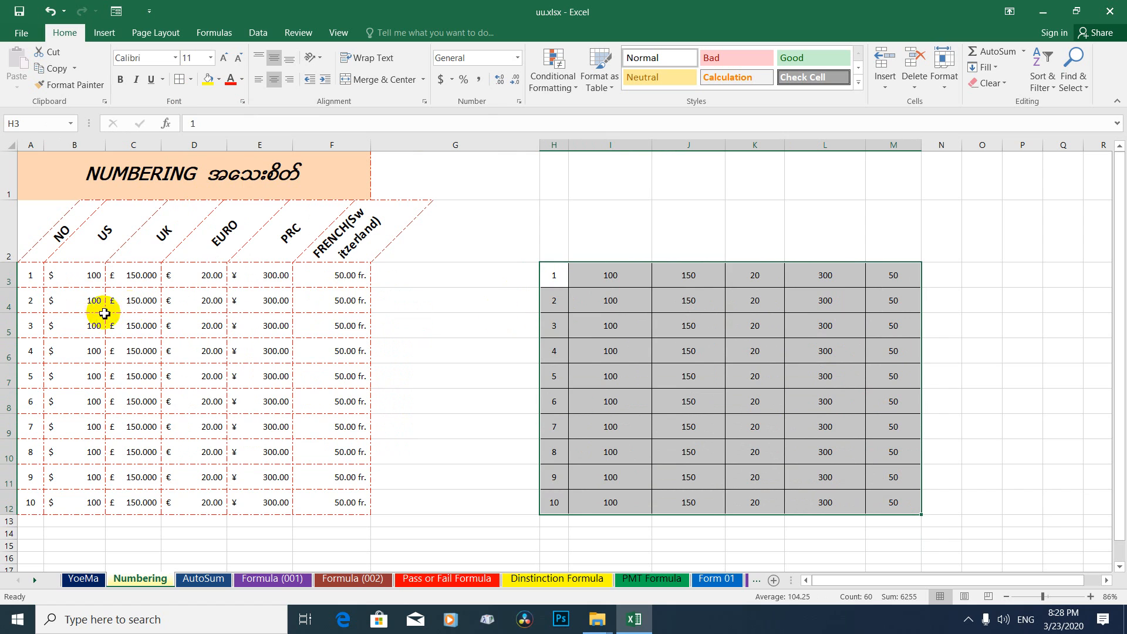
pyautogui.click(39, 271)
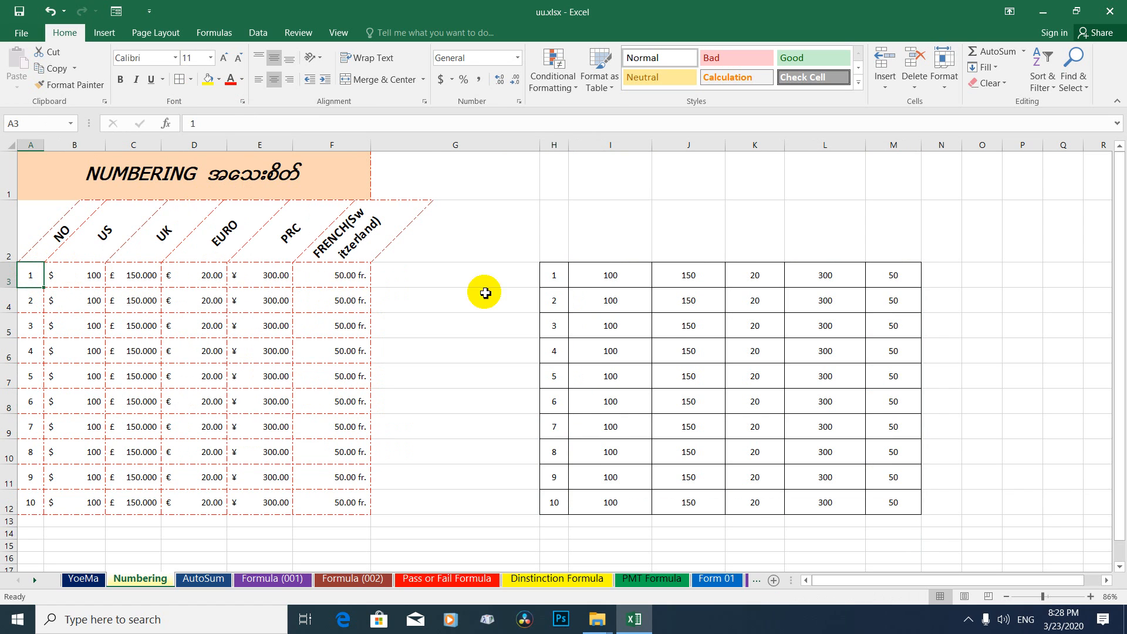
pyautogui.moveTo(557, 280); pyautogui.dragTo(901, 499)
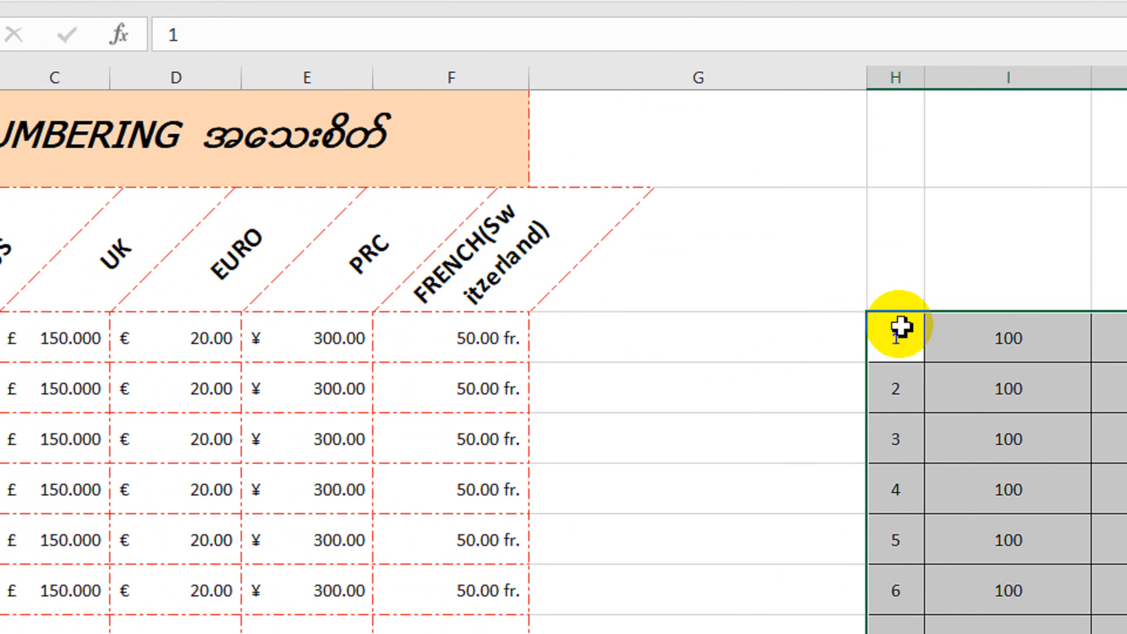
pyautogui.click(916, 322)
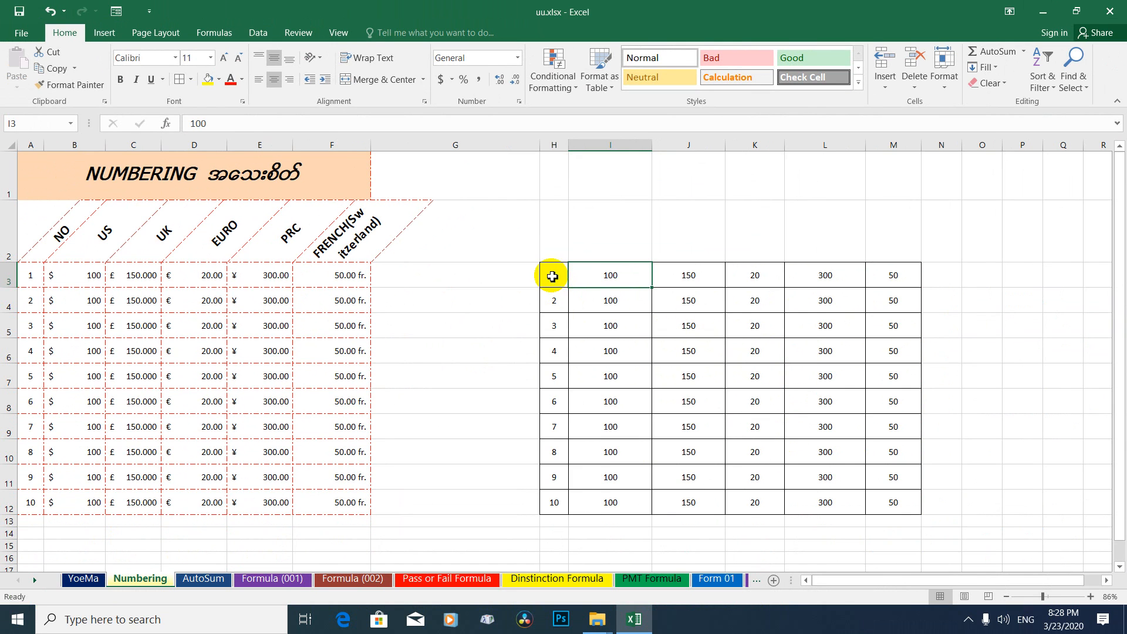
# Choose the thick dashed line style and apply it to all borders of H3:M12.
pyautogui.moveTo(552, 277); pyautogui.dragTo(866, 497)
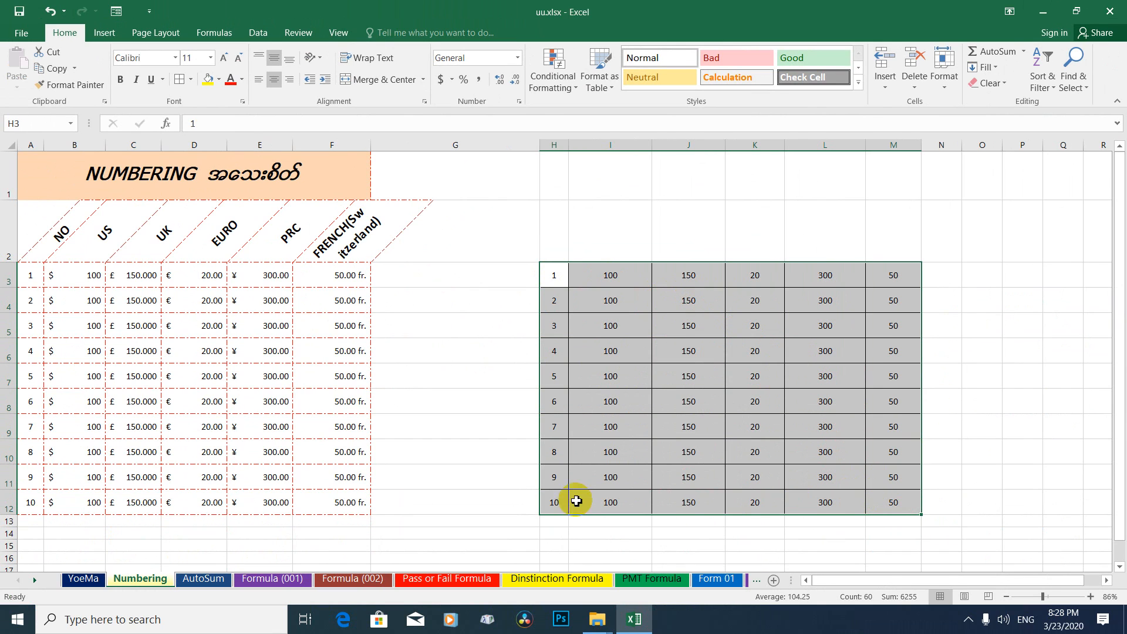
pyautogui.click(192, 80)
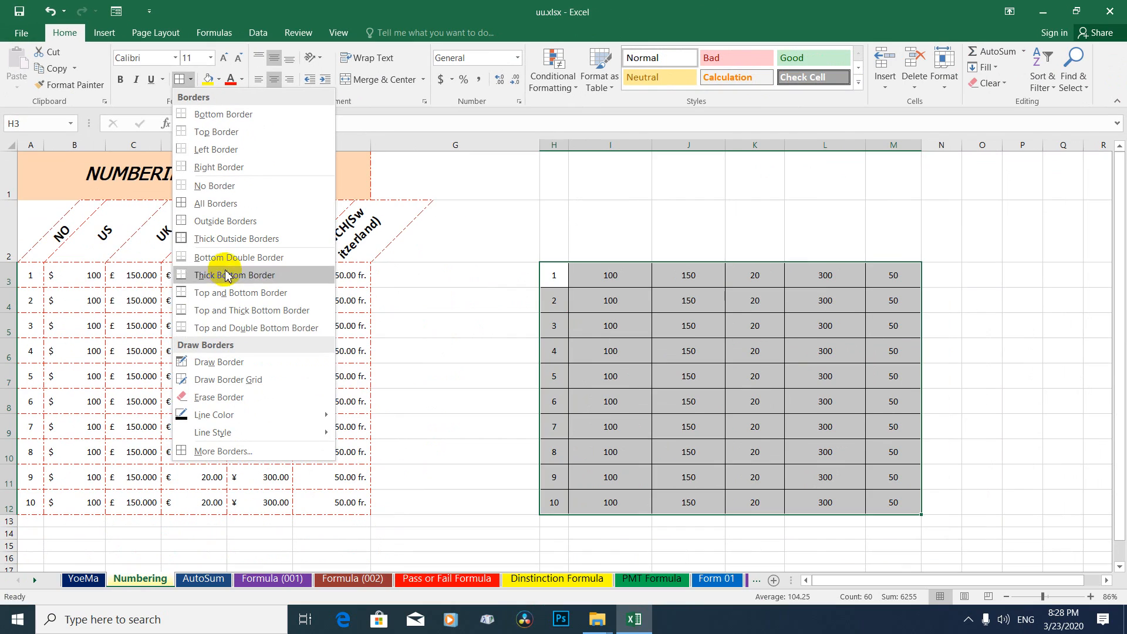
pyautogui.moveTo(273, 434)
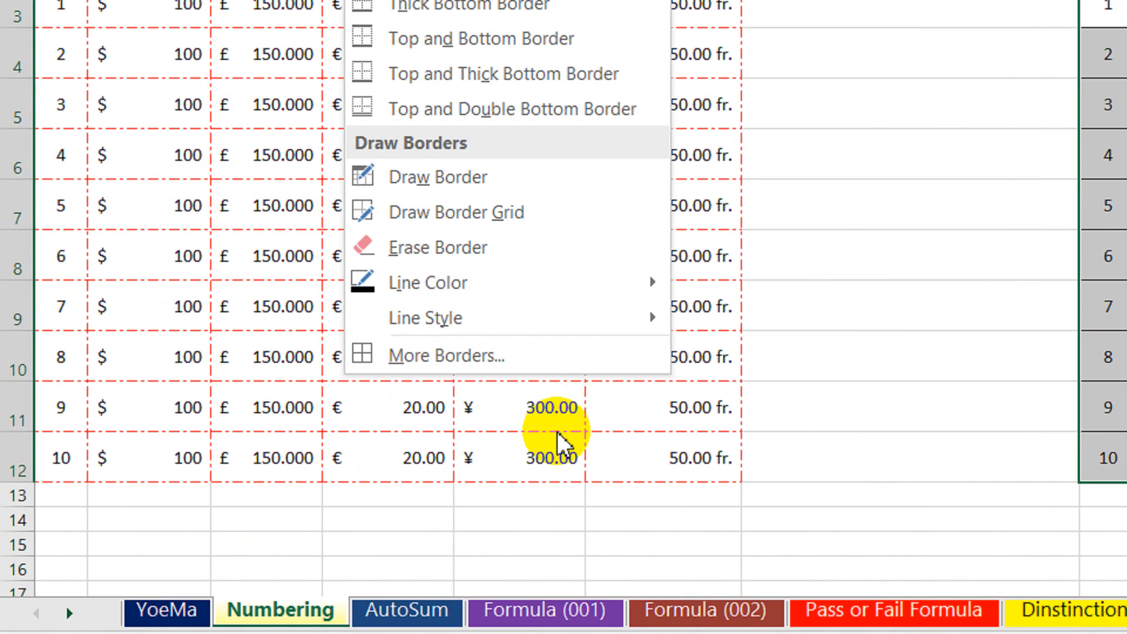
pyautogui.moveTo(593, 327)
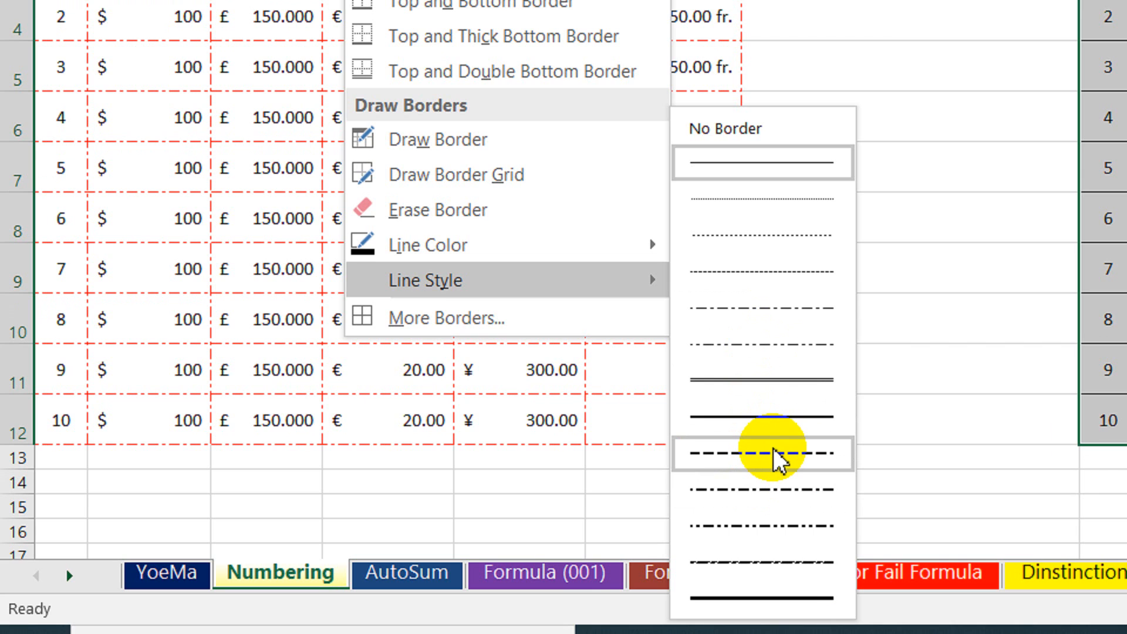
pyautogui.click(773, 448)
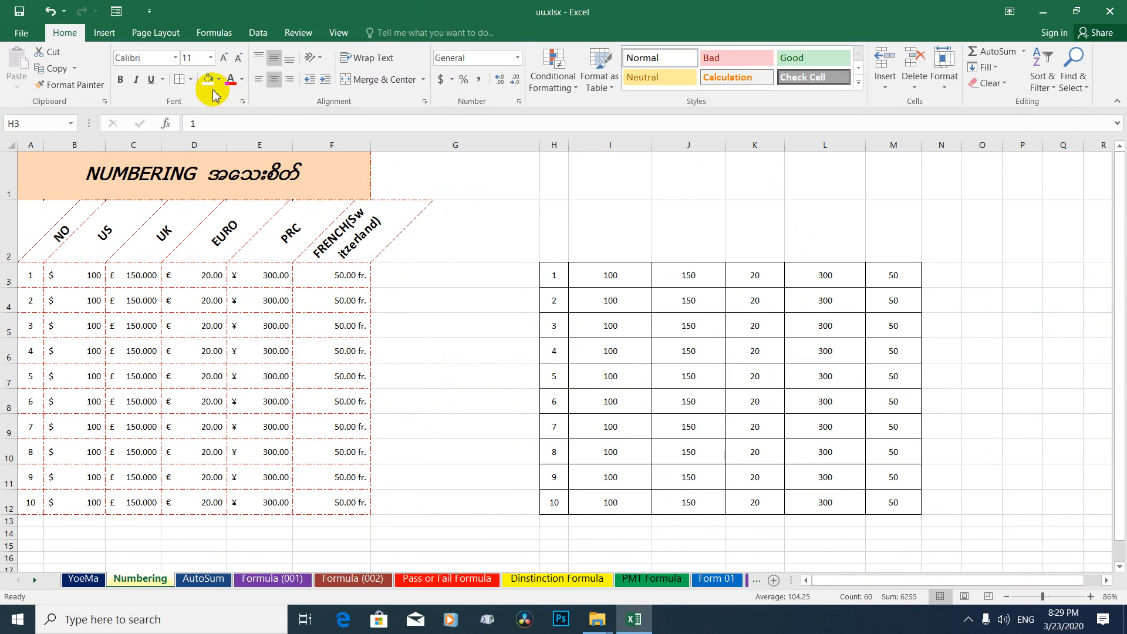
pyautogui.click(179, 83)
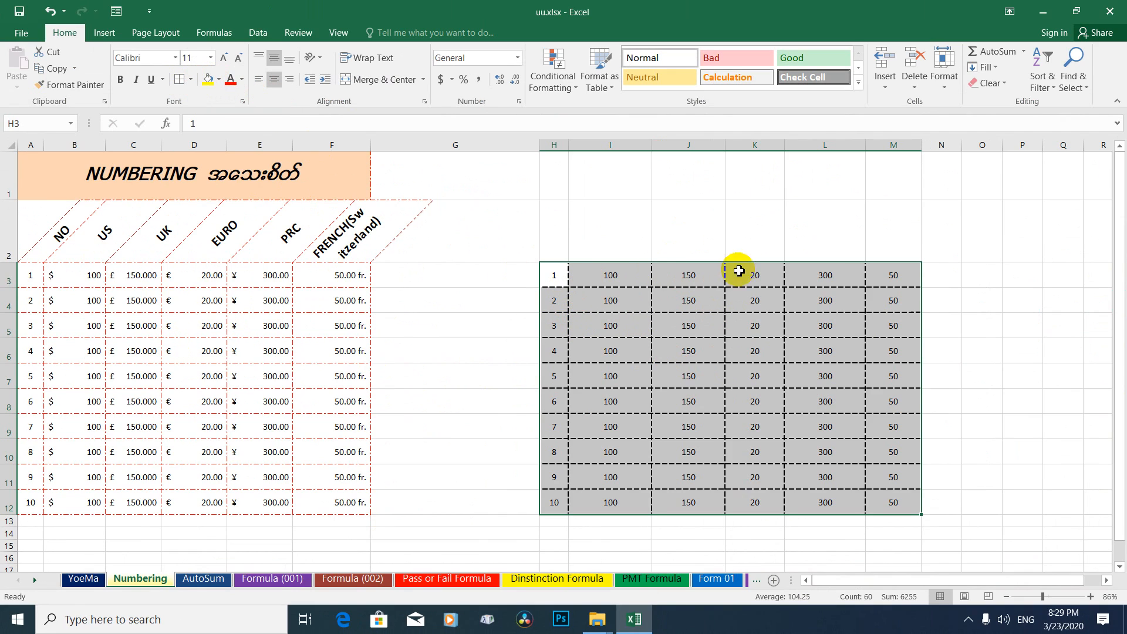
# Set the border line color to standard purple and reapply all borders to H3:M12.
pyautogui.click(190, 80)
pyautogui.moveTo(251, 415)
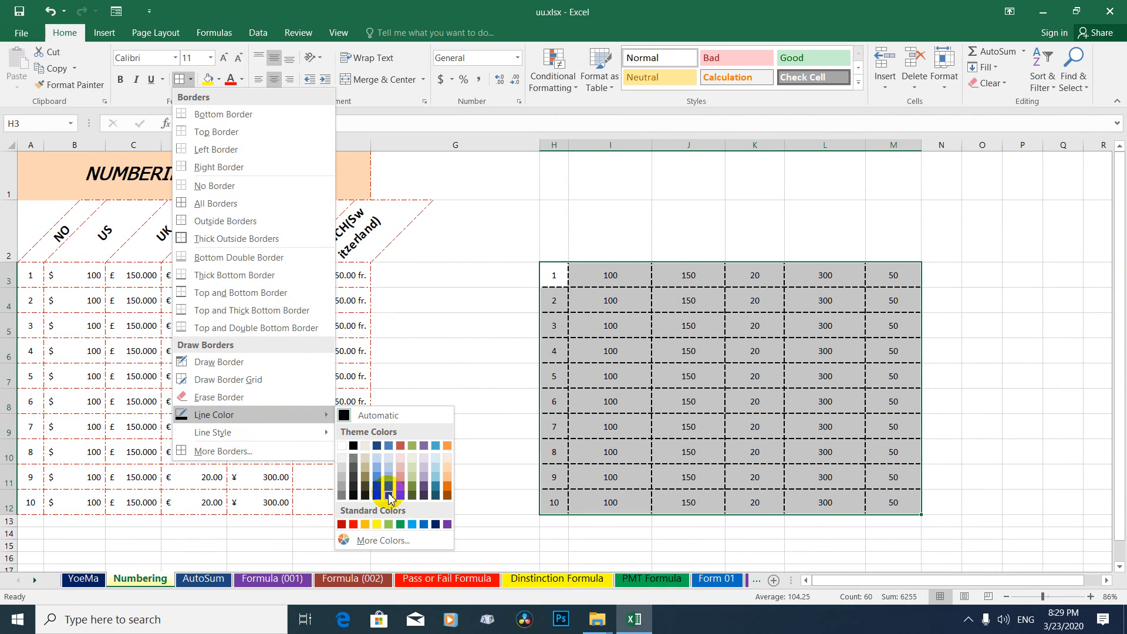
pyautogui.click(447, 525)
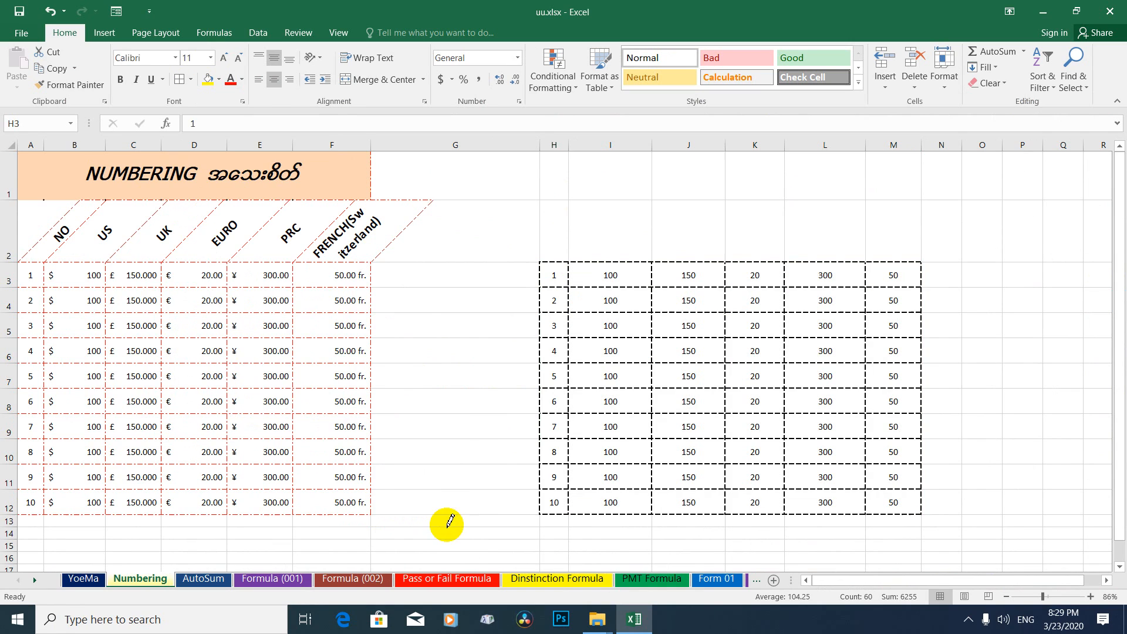
pyautogui.click(180, 79)
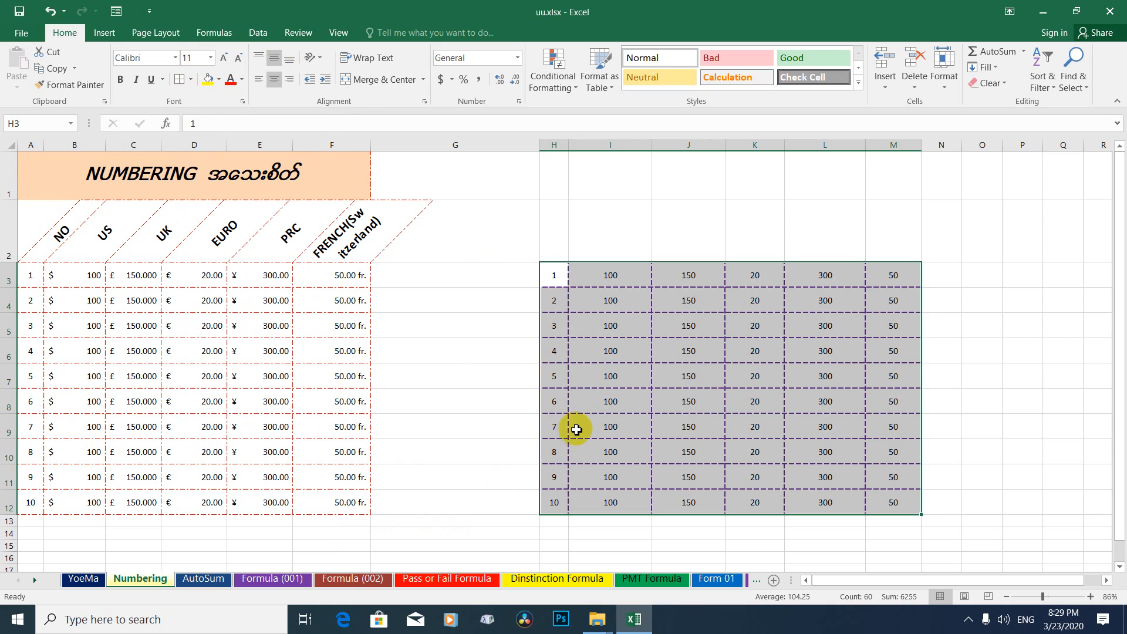
# Set the border line color to standard red and reapply all borders to H3:M12.
pyautogui.click(190, 80)
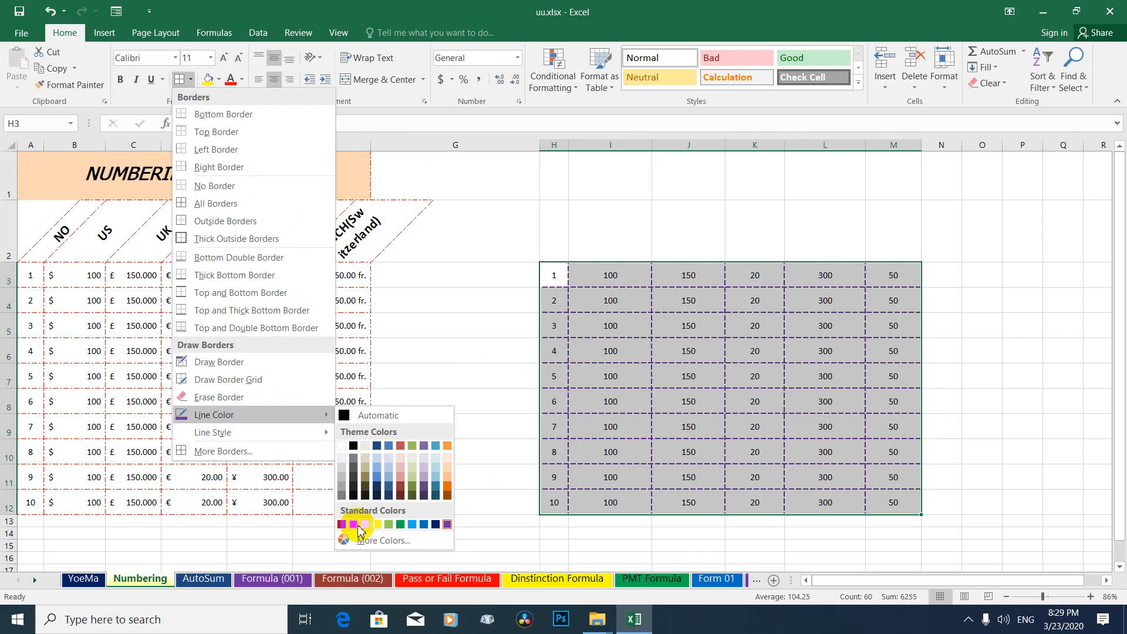
pyautogui.click(356, 525)
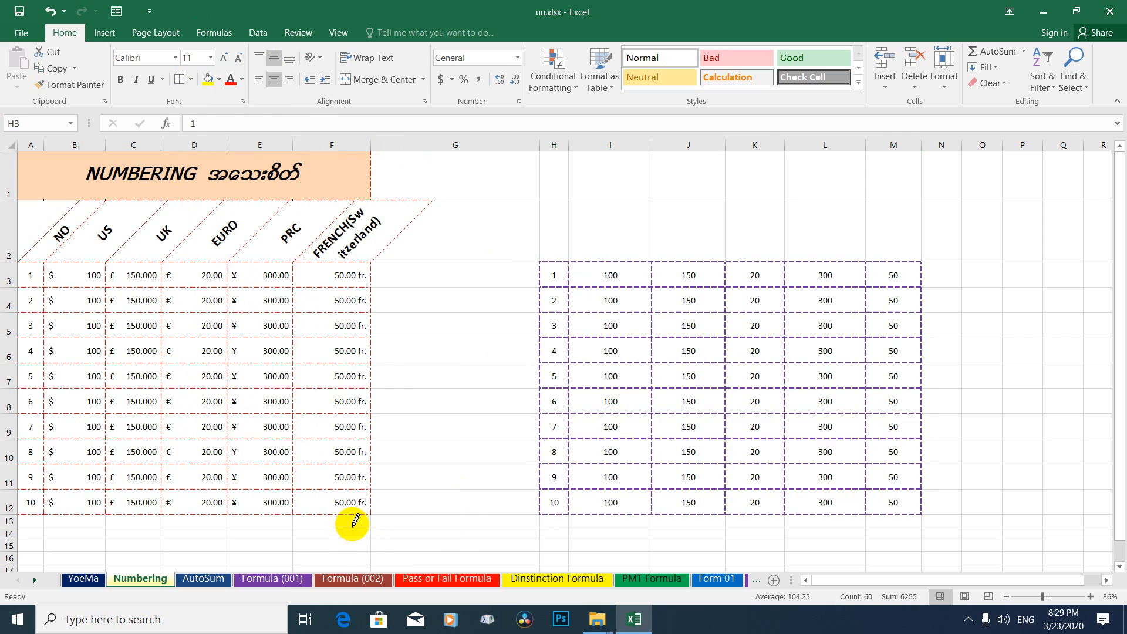
pyautogui.click(181, 79)
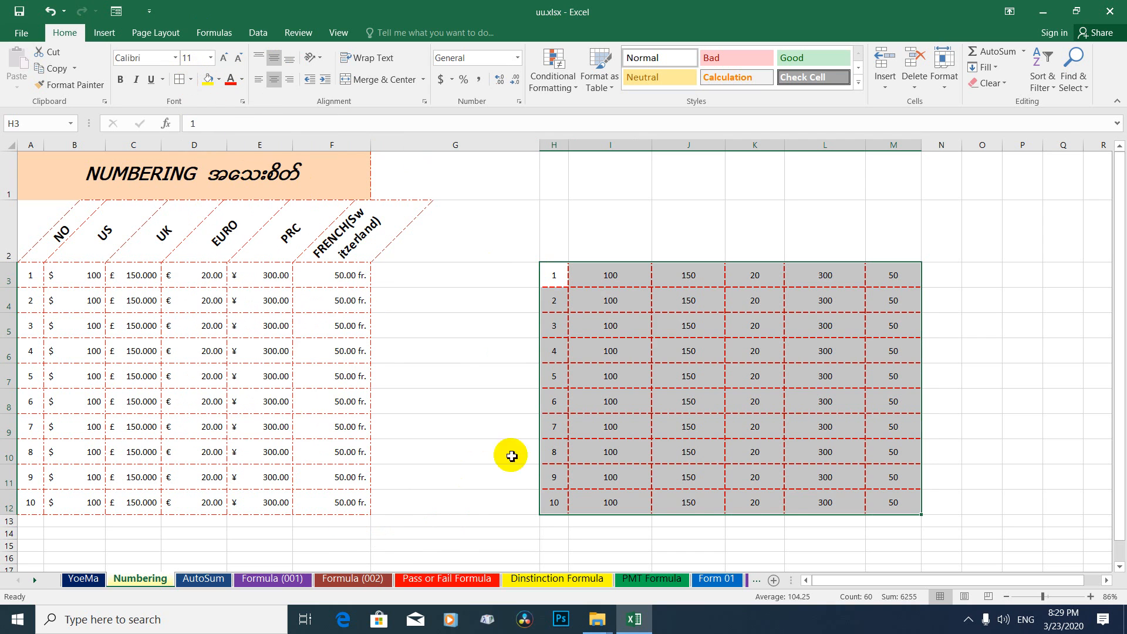
pyautogui.click(682, 400)
pyautogui.moveTo(26, 280)
pyautogui.mouseDown()
pyautogui.moveTo(307, 448)
pyautogui.moveTo(339, 503)
pyautogui.mouseUp()
pyautogui.moveTo(552, 273); pyautogui.dragTo(892, 501)
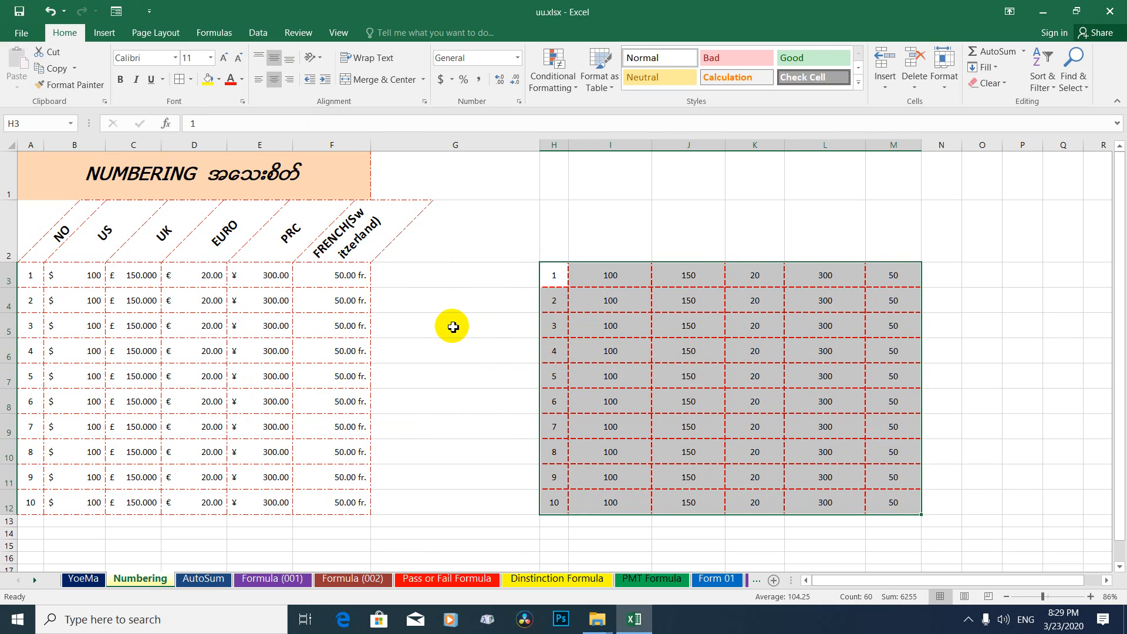
# Merge and center cells H1:M1 above the rebuilt table for its title.
pyautogui.click(164, 181)
pyautogui.click(576, 178)
pyautogui.moveTo(558, 176); pyautogui.dragTo(897, 174)
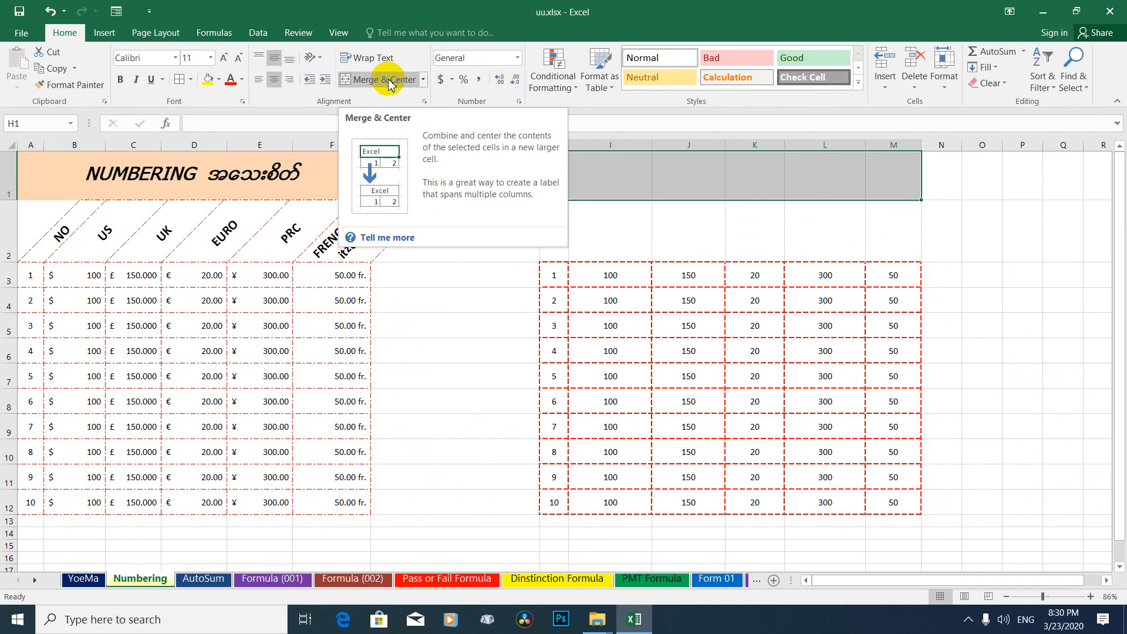
pyautogui.click(389, 82)
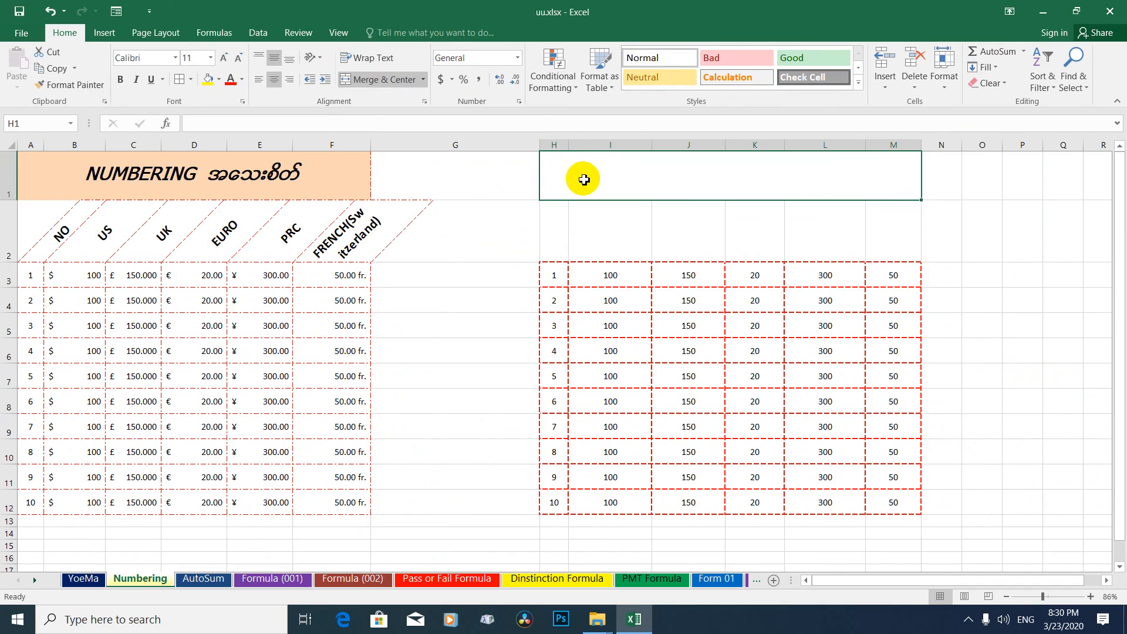
pyautogui.click(593, 239)
pyautogui.click(714, 237)
pyautogui.click(755, 237)
pyautogui.click(826, 238)
pyautogui.click(904, 236)
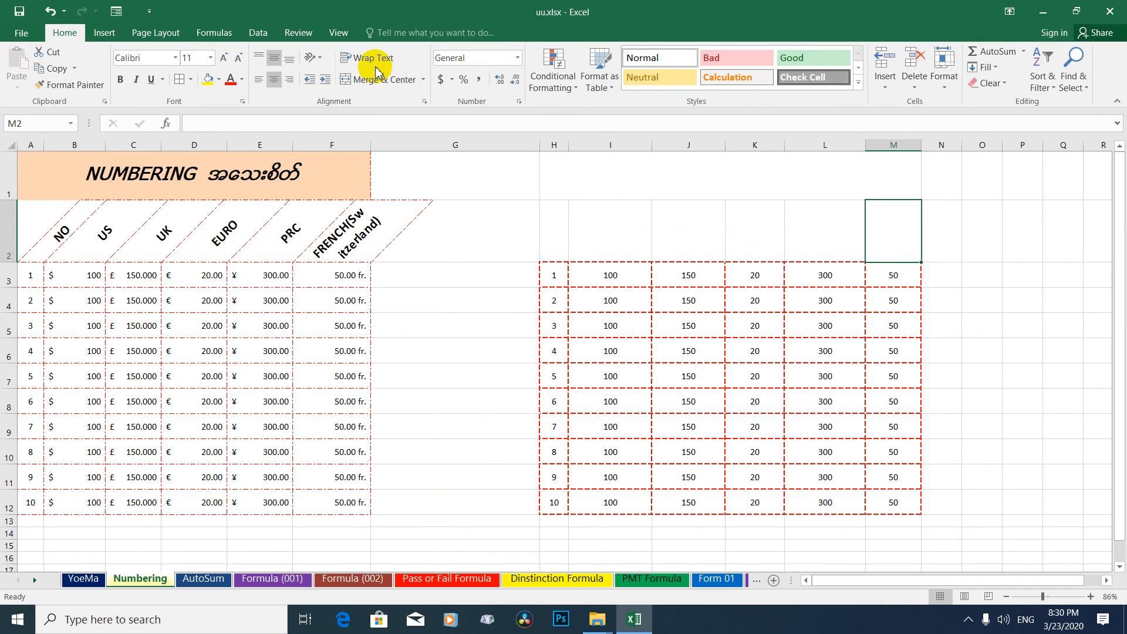
# Enter the title "Numbering အသေးစိတ်" in merged cell H1, using the Burmese Myanmar (Visual order) keyboard for the second word.
pyautogui.click(626, 186)
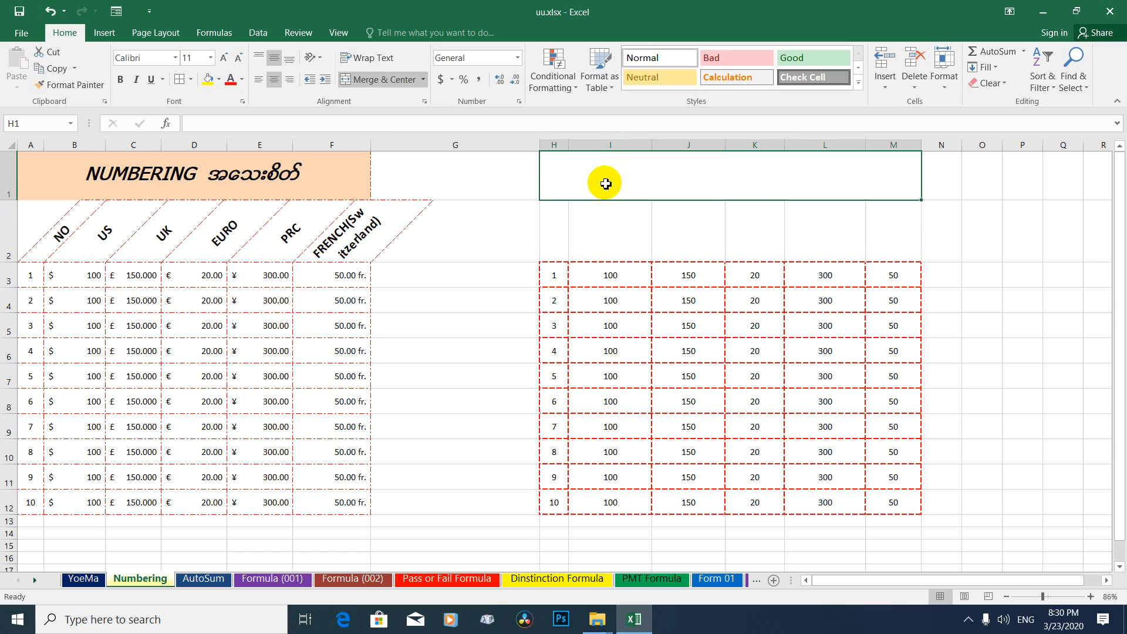
pyautogui.write('Numbering')
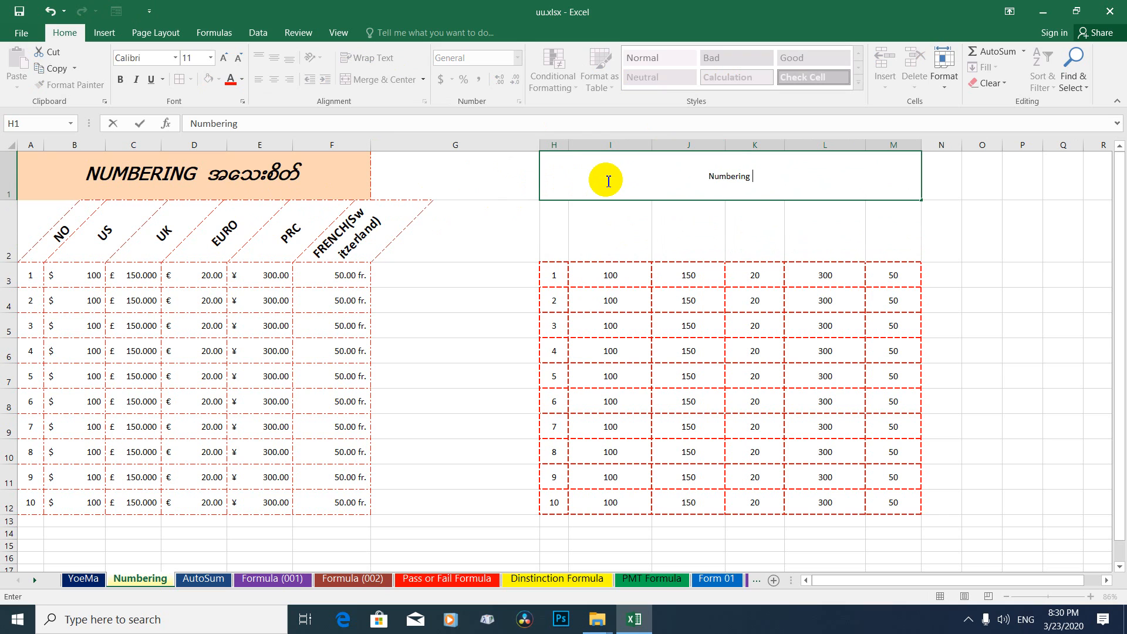
pyautogui.click(1026, 626)
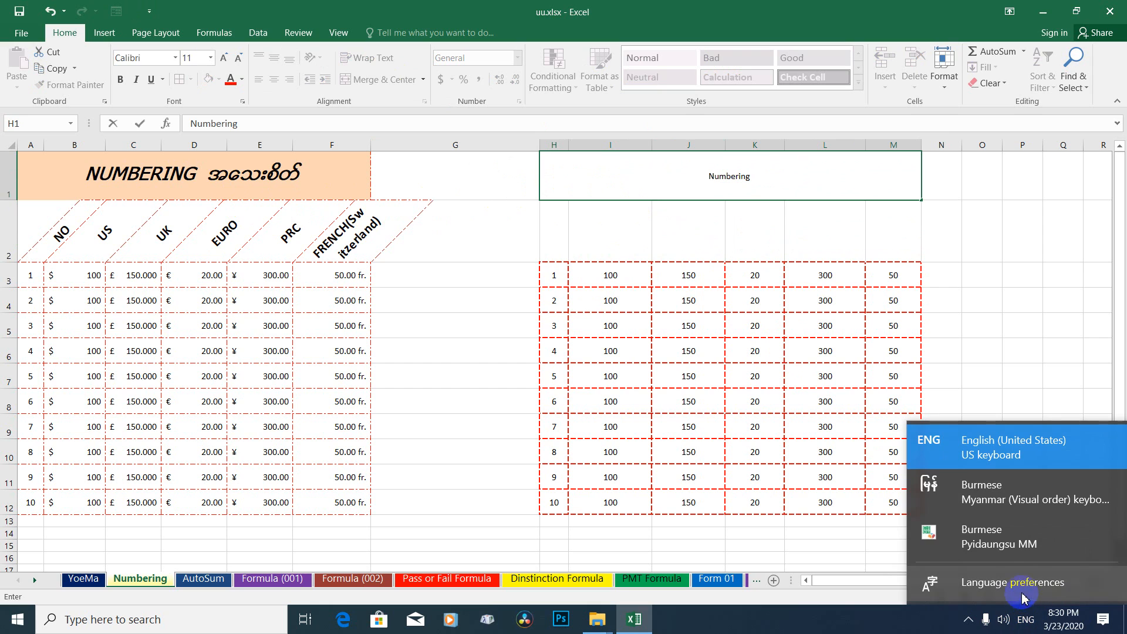
pyautogui.click(996, 493)
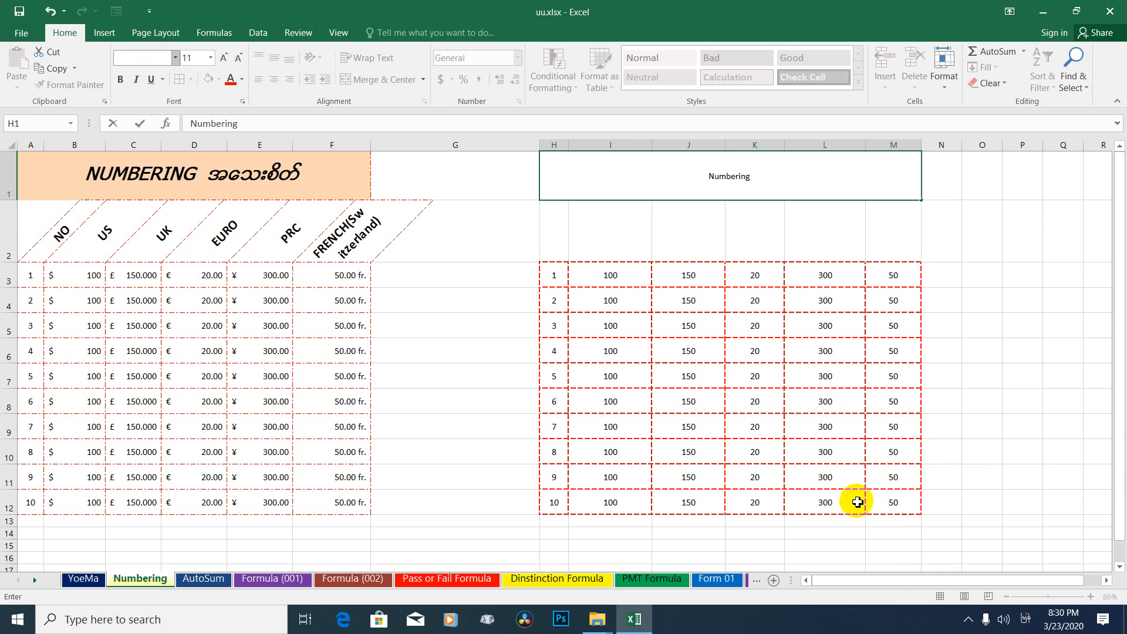
pyautogui.click(1025, 620)
pyautogui.click(976, 449)
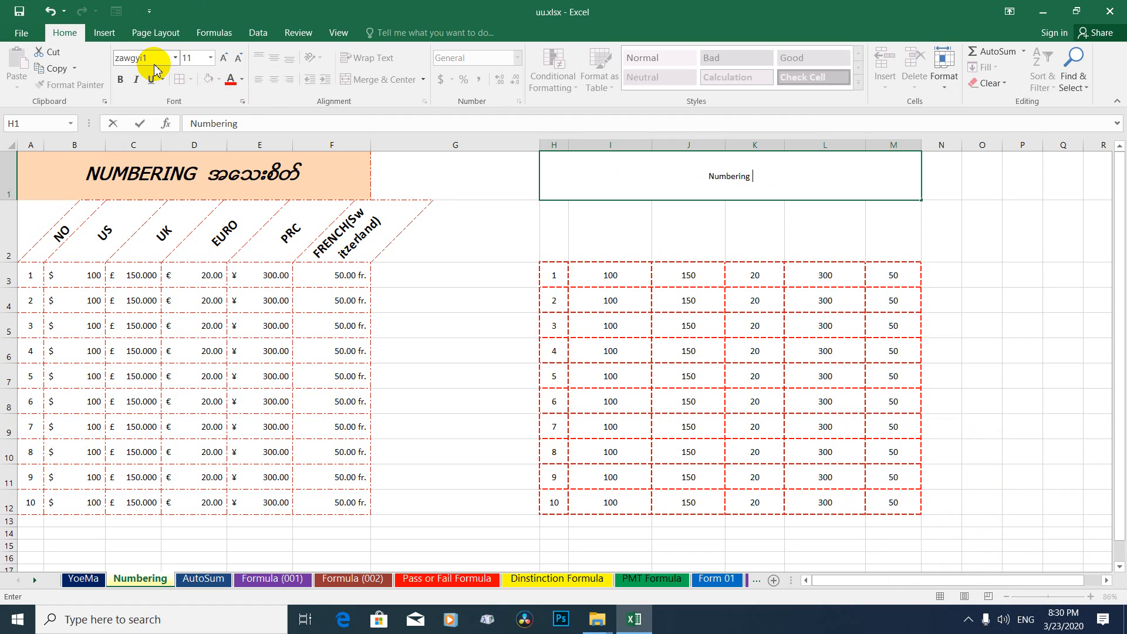
pyautogui.click(1026, 620)
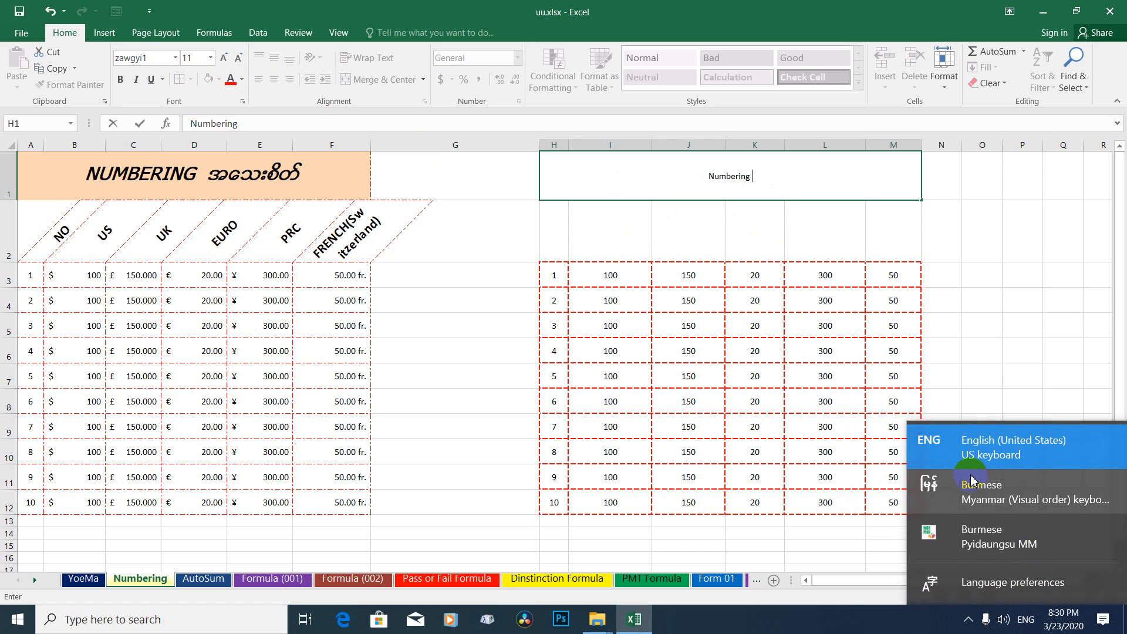
pyautogui.click(1010, 492)
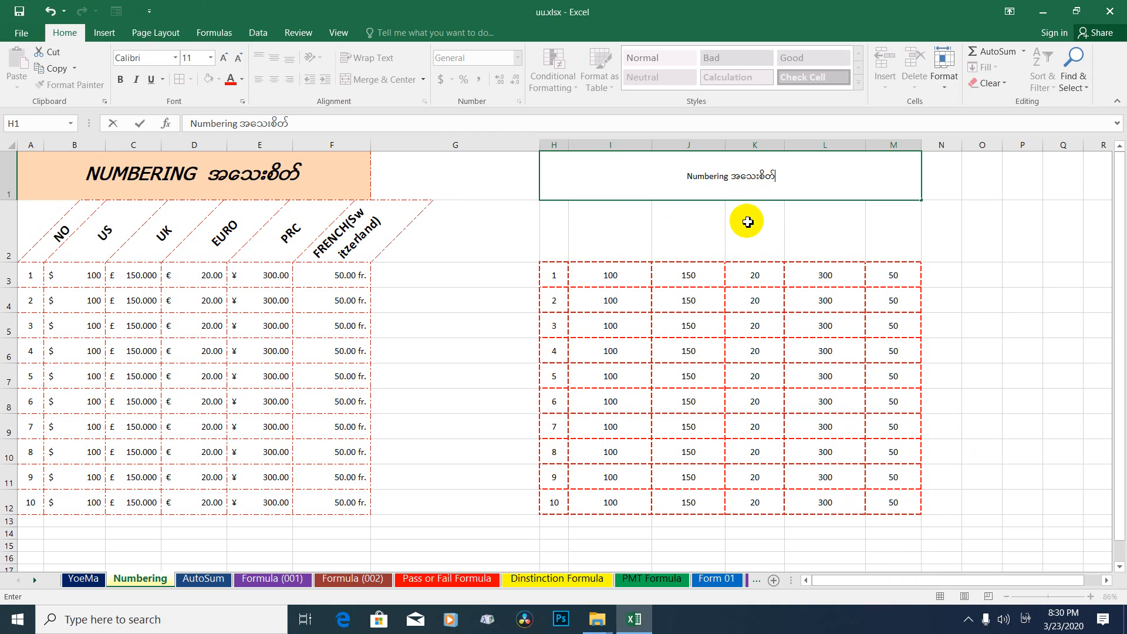
# Make the title in merged cell H1 bold and enlarge its font size to 28.
pyautogui.click(746, 212)
pyautogui.click(743, 171)
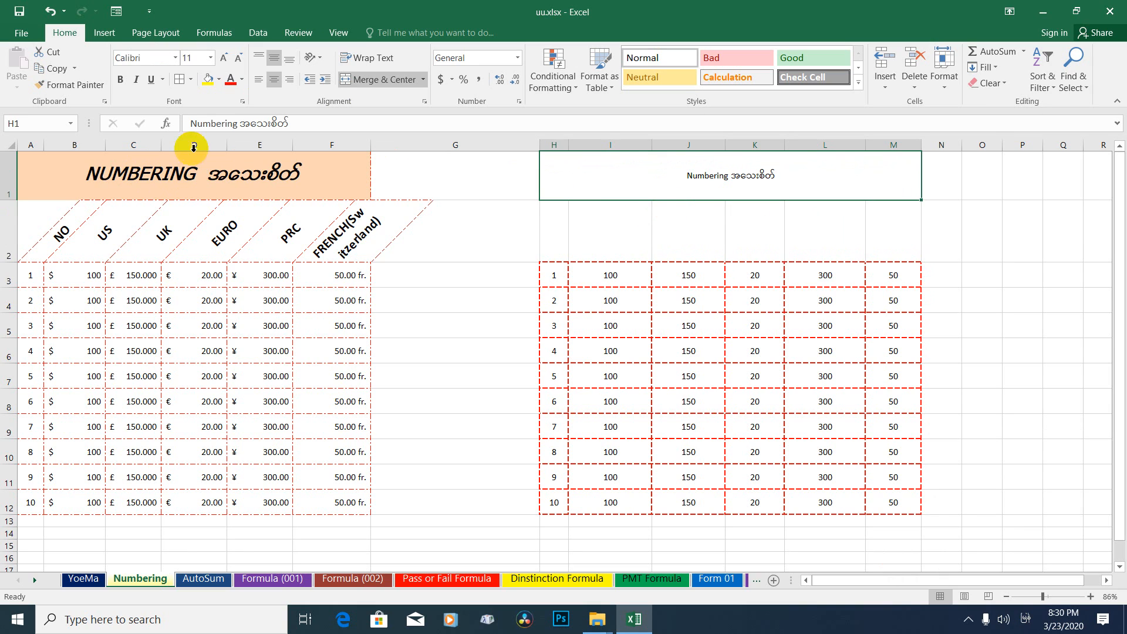
pyautogui.click(740, 186)
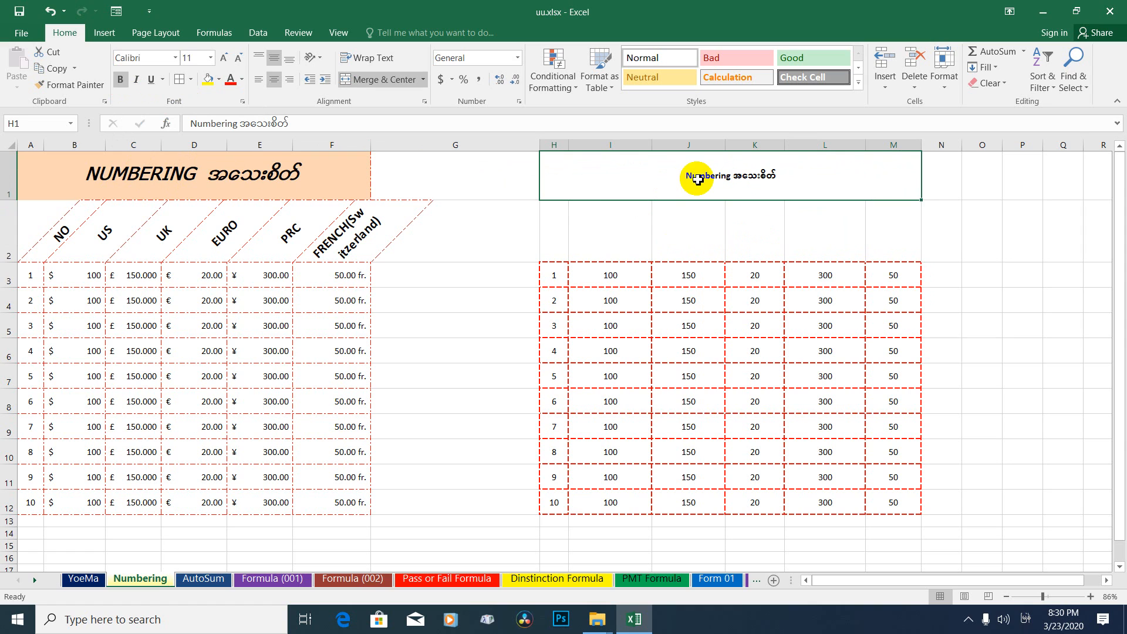
pyautogui.click(223, 59)
pyautogui.click(224, 59)
pyautogui.click(223, 58)
pyautogui.click(223, 58)
pyautogui.click(224, 59)
pyautogui.click(223, 59)
pyautogui.click(223, 59)
pyautogui.click(224, 59)
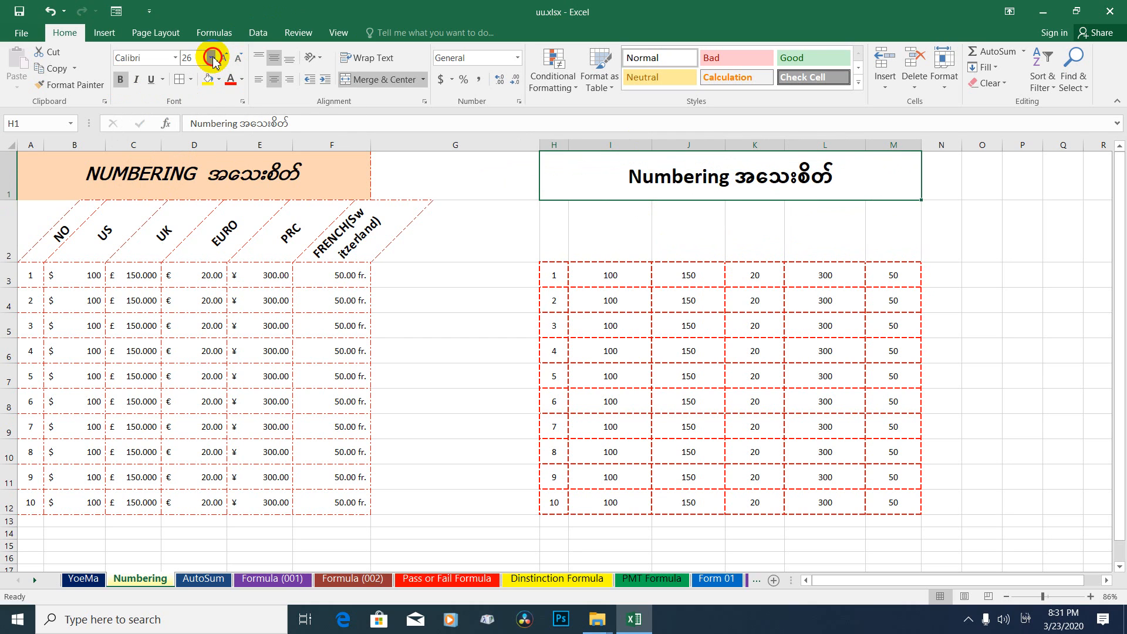
pyautogui.click(211, 57)
pyautogui.click(201, 209)
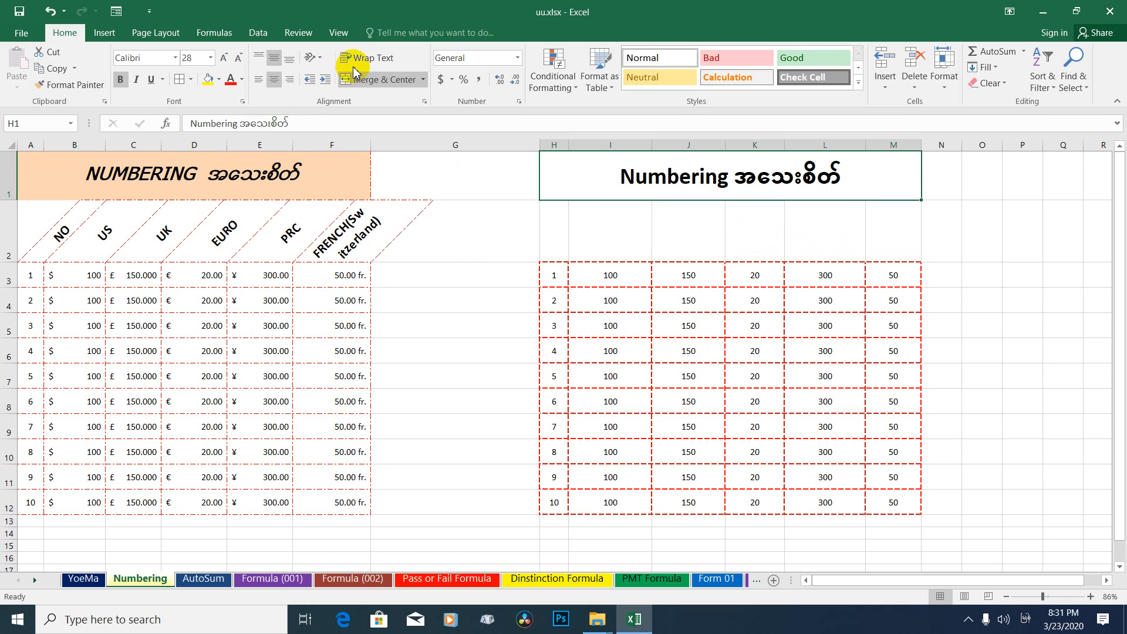
# Try the Angle Counterclockwise orientation on the H1 title and switch it back off.
pyautogui.click(320, 59)
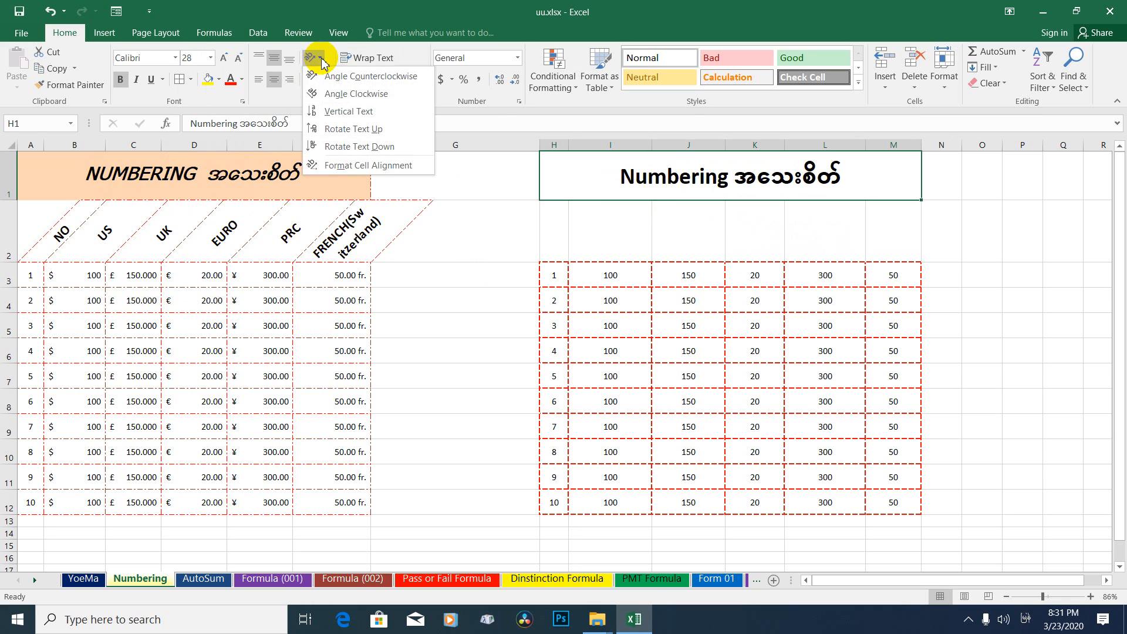
pyautogui.click(359, 76)
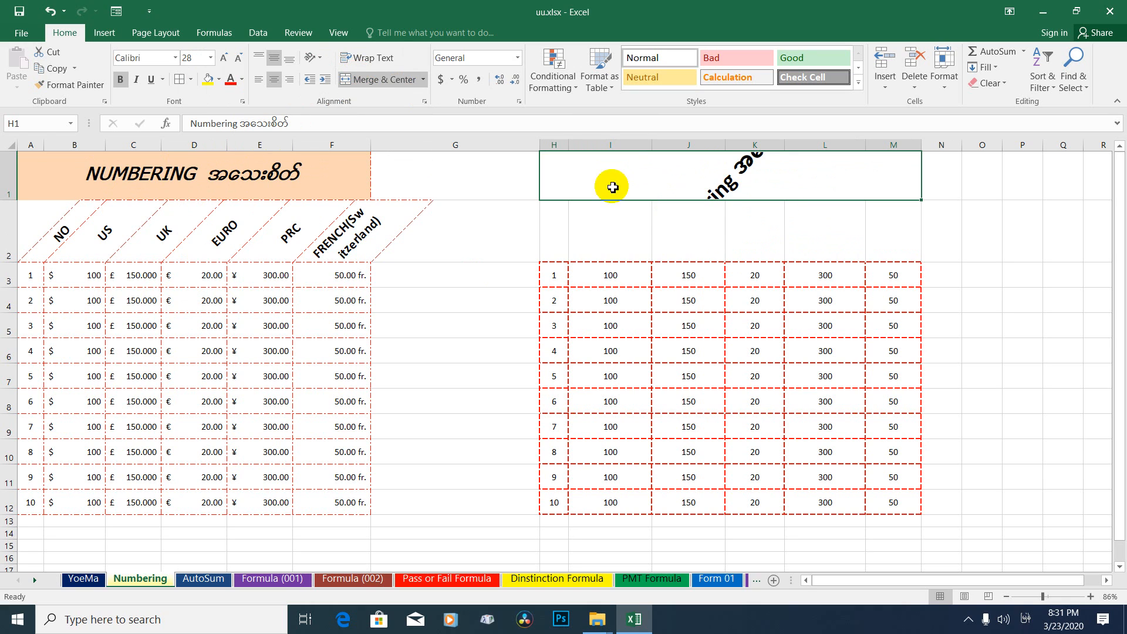
pyautogui.click(321, 59)
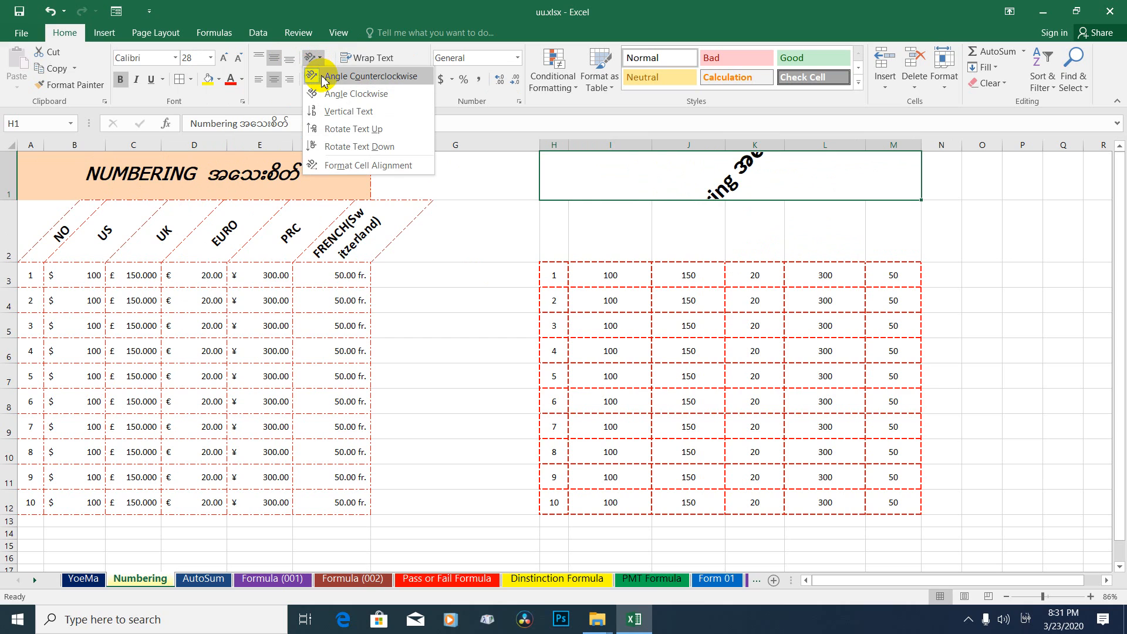
pyautogui.click(326, 78)
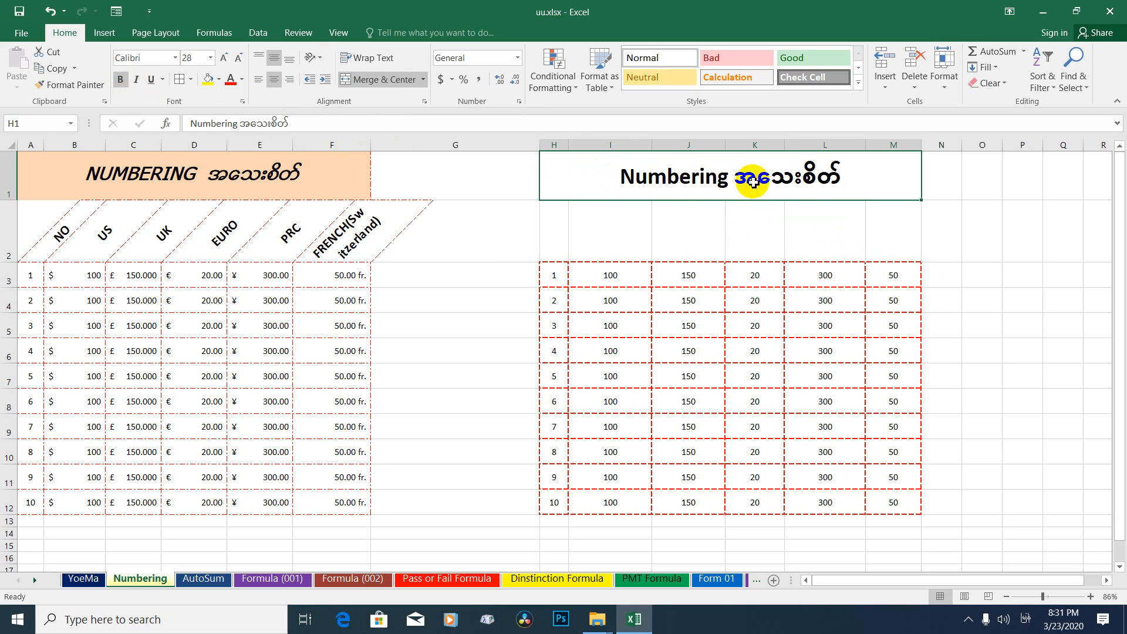
# Italicize and underline the title in H1, and underline the original title in A1.
pyautogui.click(136, 81)
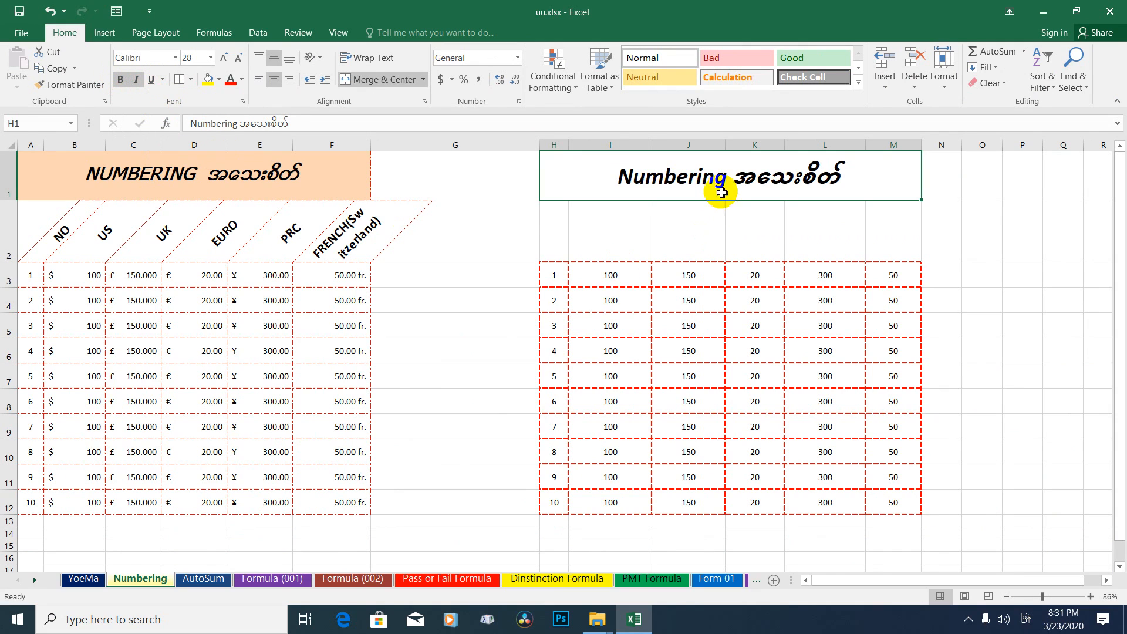
pyautogui.click(151, 80)
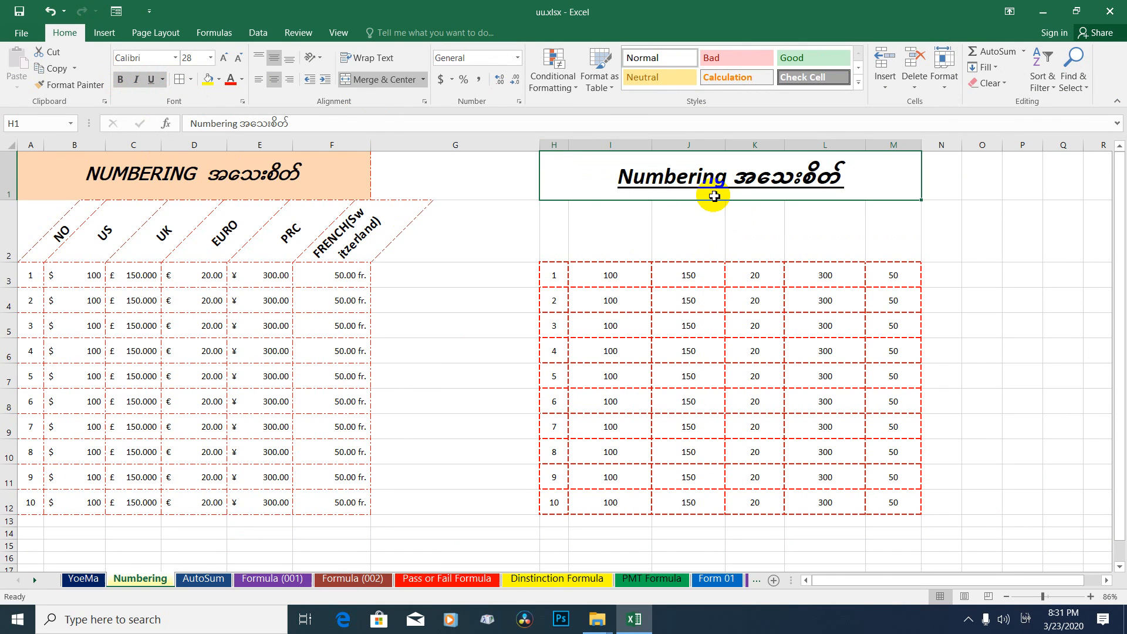
pyautogui.click(211, 175)
pyautogui.click(151, 79)
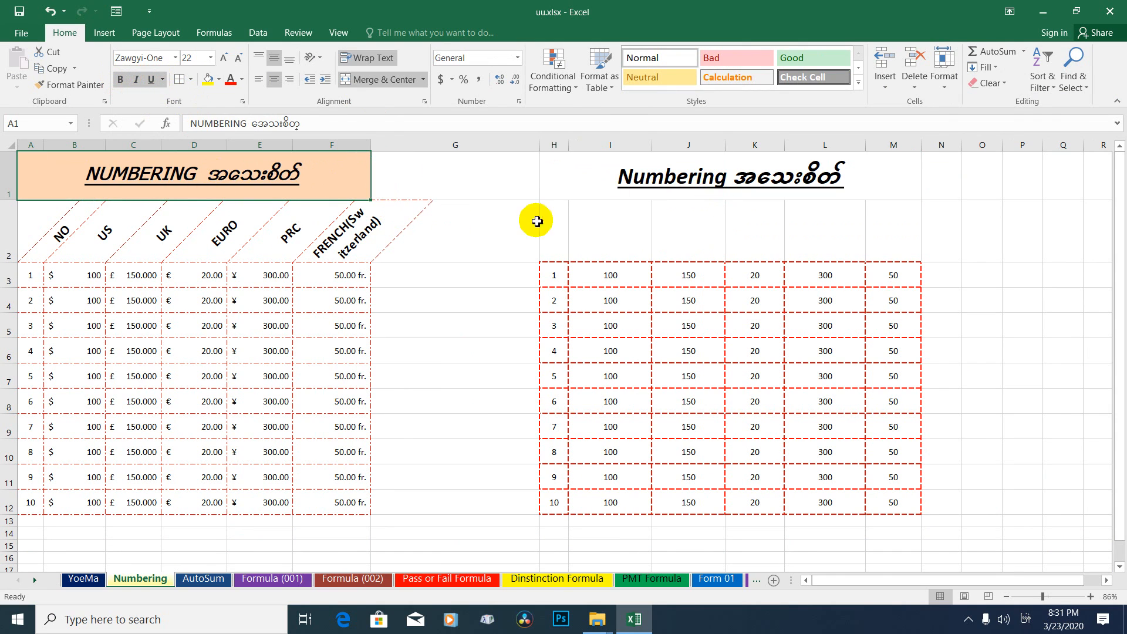
# Examine the Number, Alignment, Font, Border, Fill and Protection settings in Format Cells for the H1 title.
pyautogui.click(675, 193)
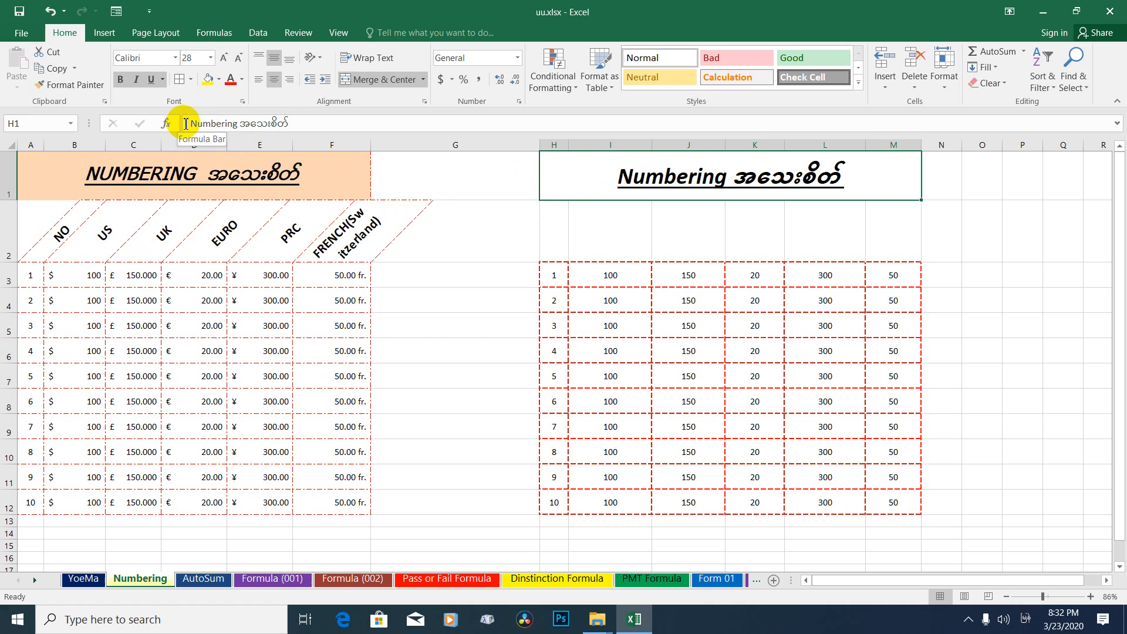
pyautogui.click(243, 102)
pyautogui.moveTo(661, 97); pyautogui.dragTo(256, 251)
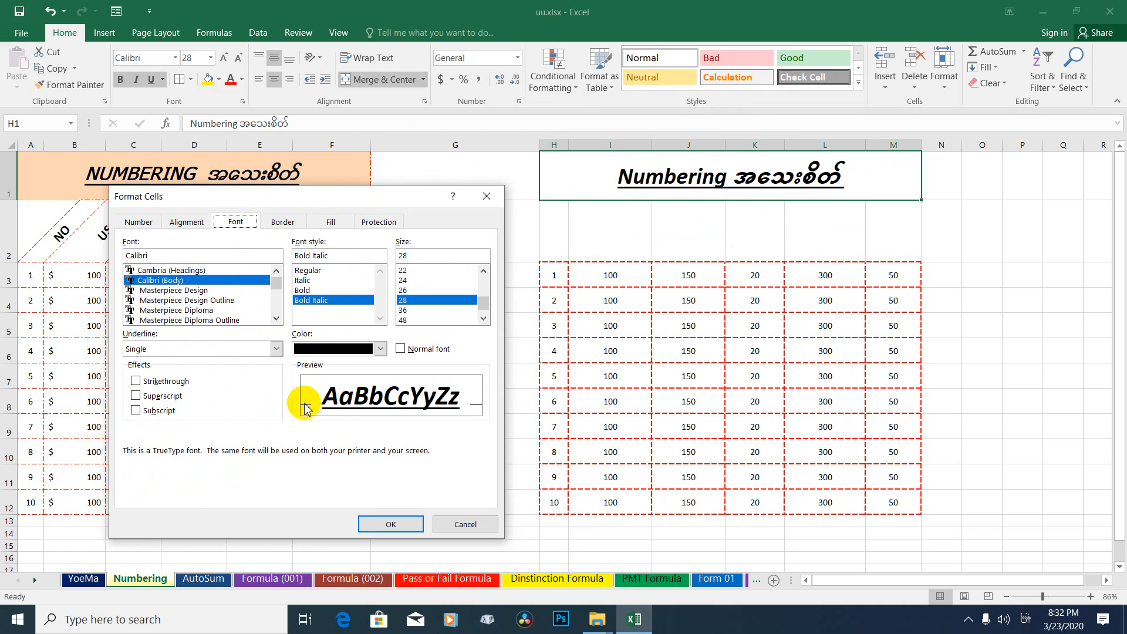
pyautogui.click(482, 307)
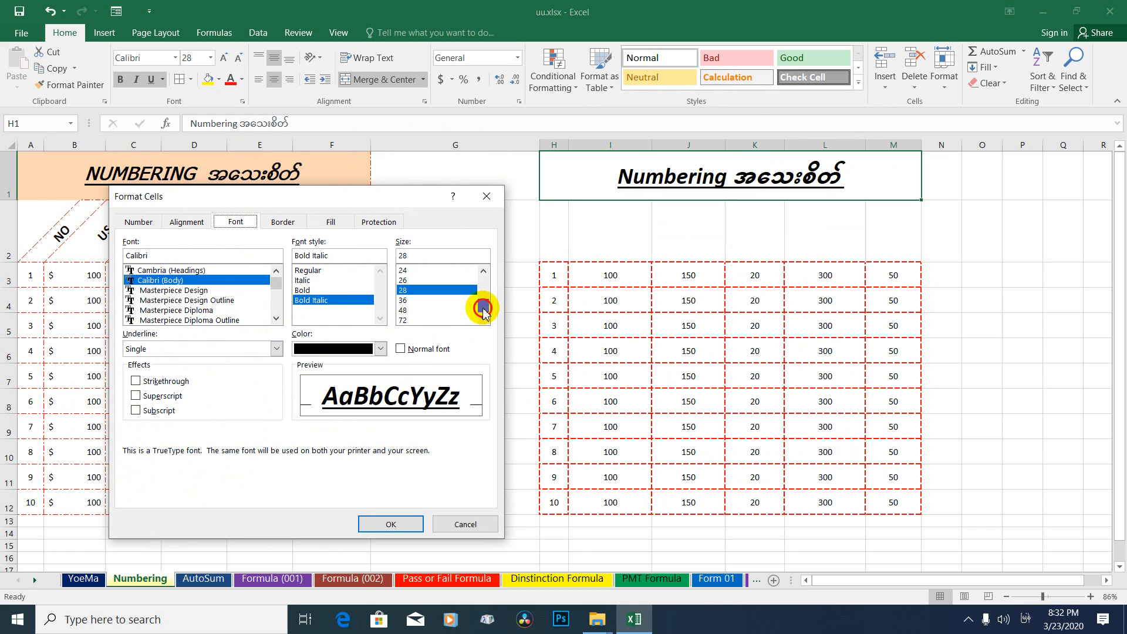
pyautogui.click(186, 222)
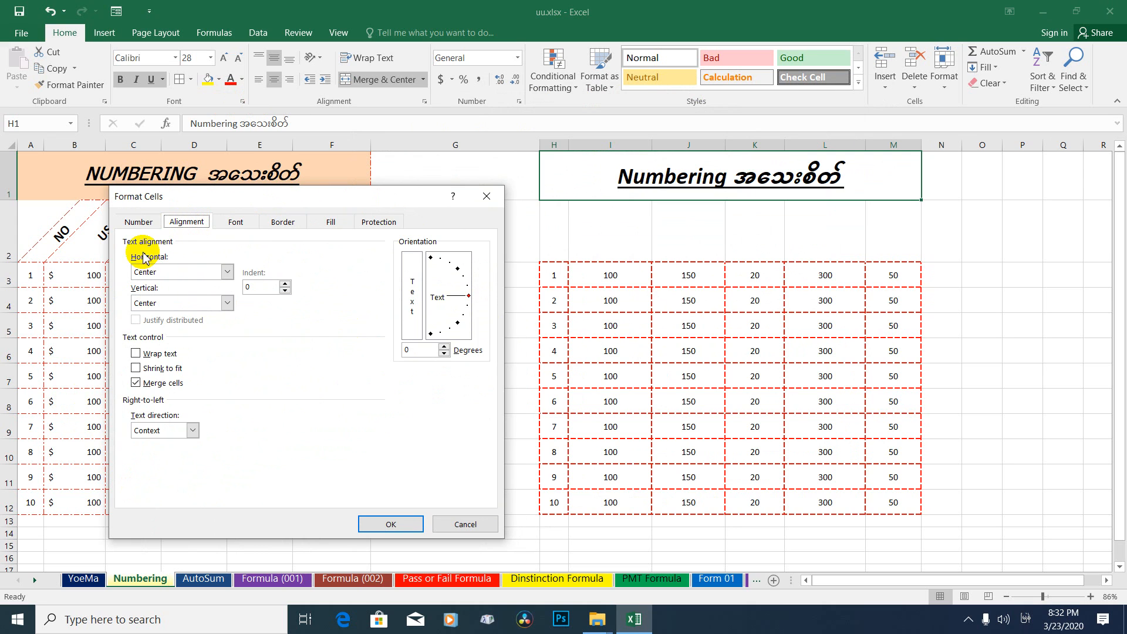
pyautogui.click(138, 222)
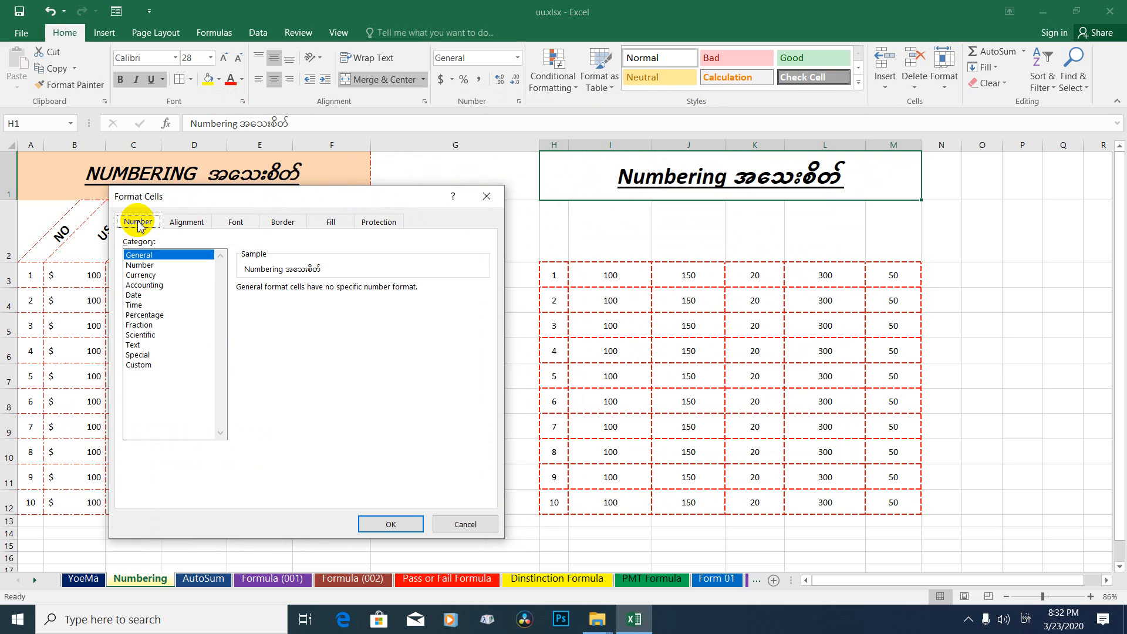
pyautogui.click(236, 222)
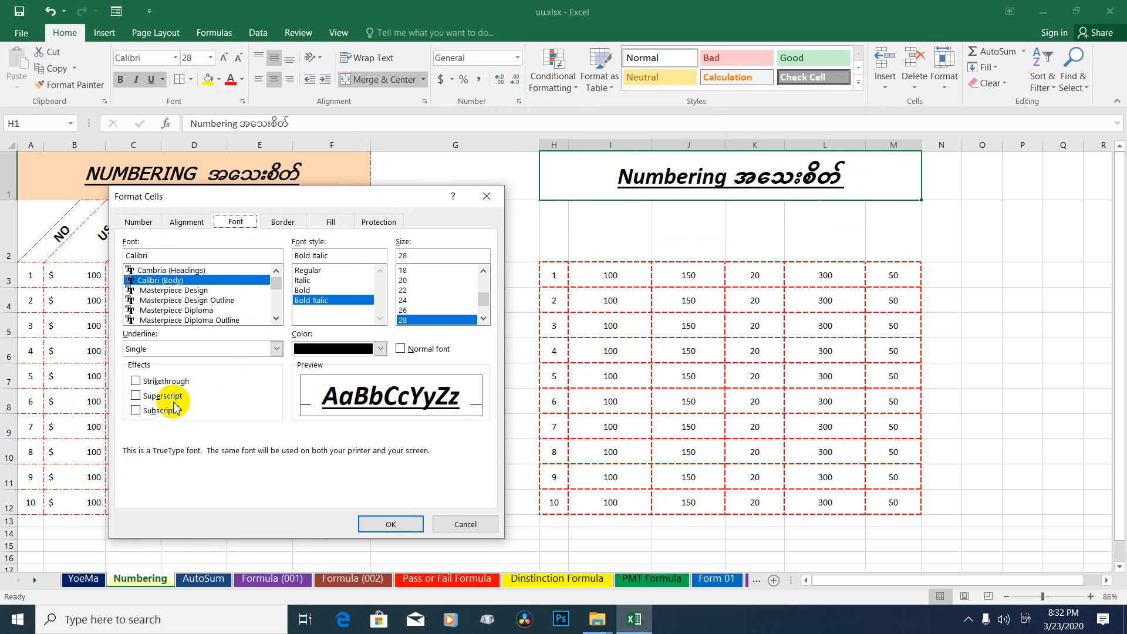
pyautogui.click(291, 227)
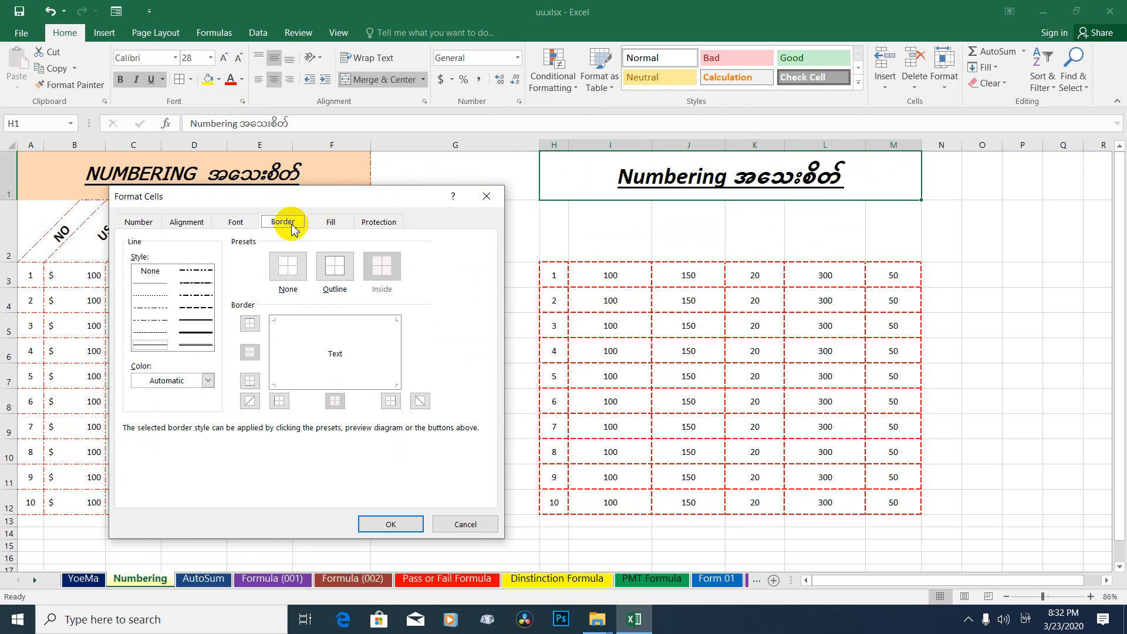
pyautogui.click(330, 222)
pyautogui.click(379, 221)
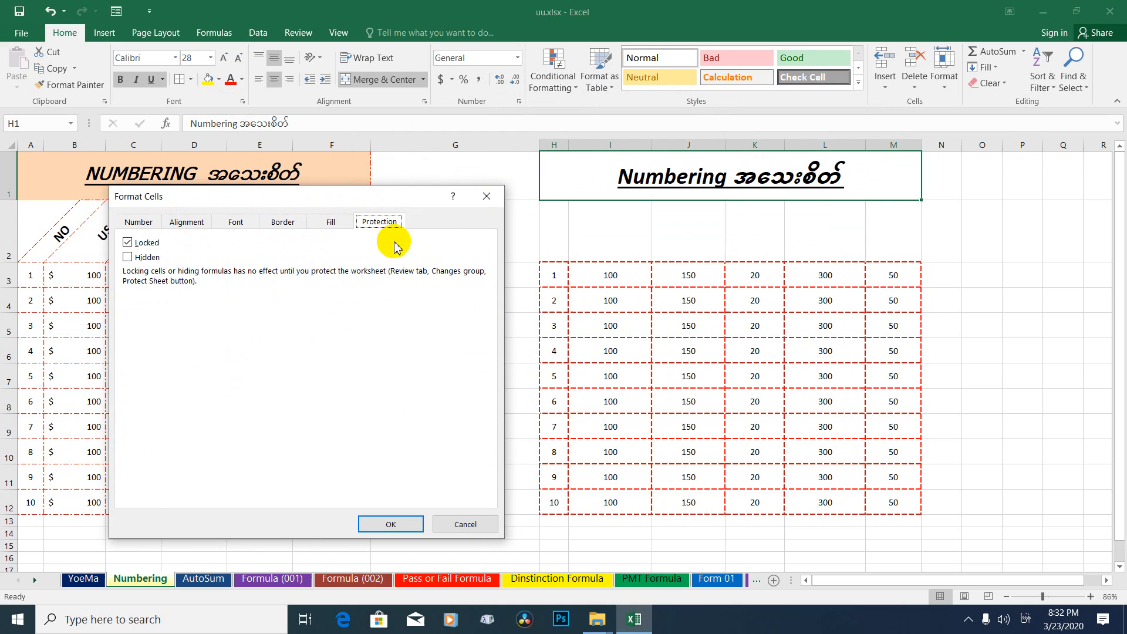
pyautogui.click(138, 221)
pyautogui.click(187, 222)
pyautogui.click(236, 223)
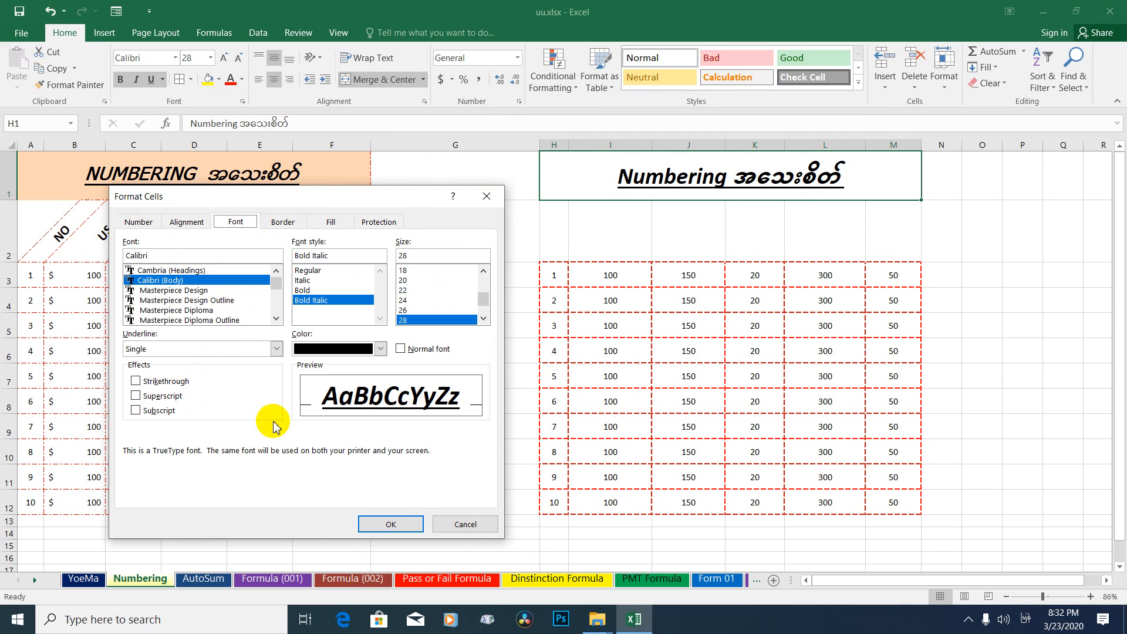
pyautogui.click(464, 525)
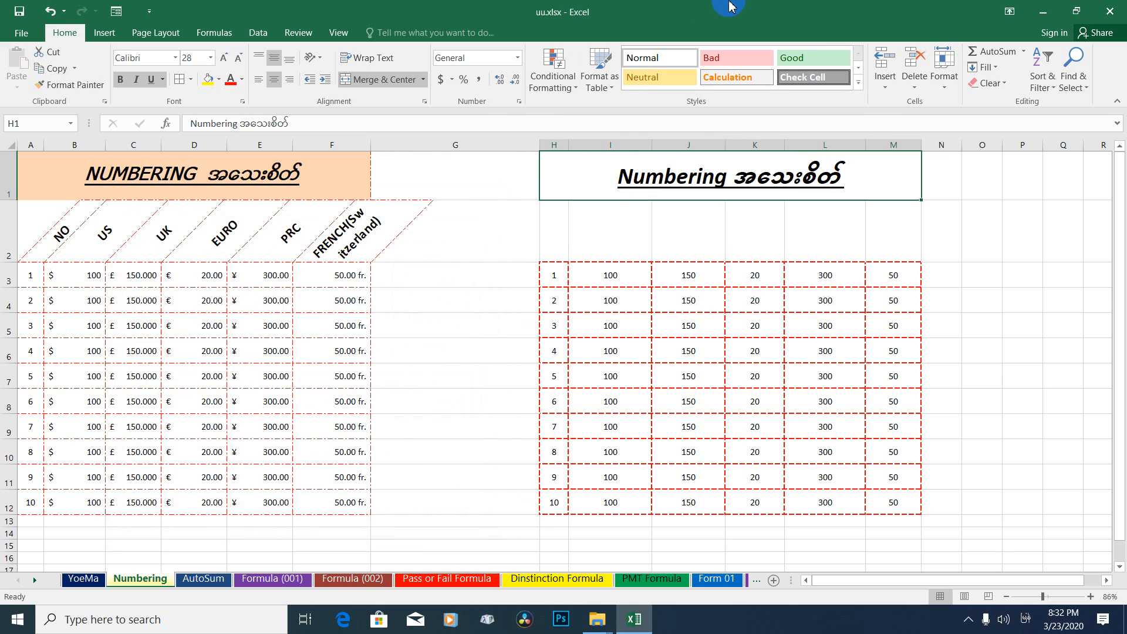
# Replace the word "Numbering" in the H1 title with uppercase "NUMBERING", using the English keyboard.
pyautogui.doubleClick(711, 180)
pyautogui.moveTo(714, 179); pyautogui.dragTo(618, 177)
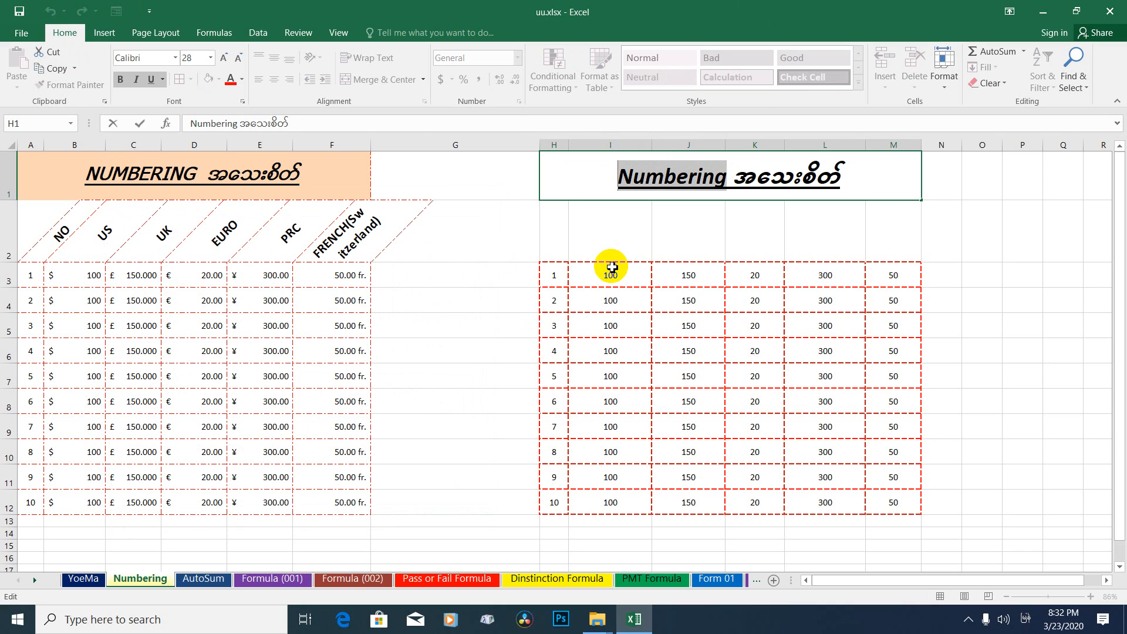
pyautogui.write('ည')
pyautogui.press('BackSpace')
pyautogui.press('Delete')
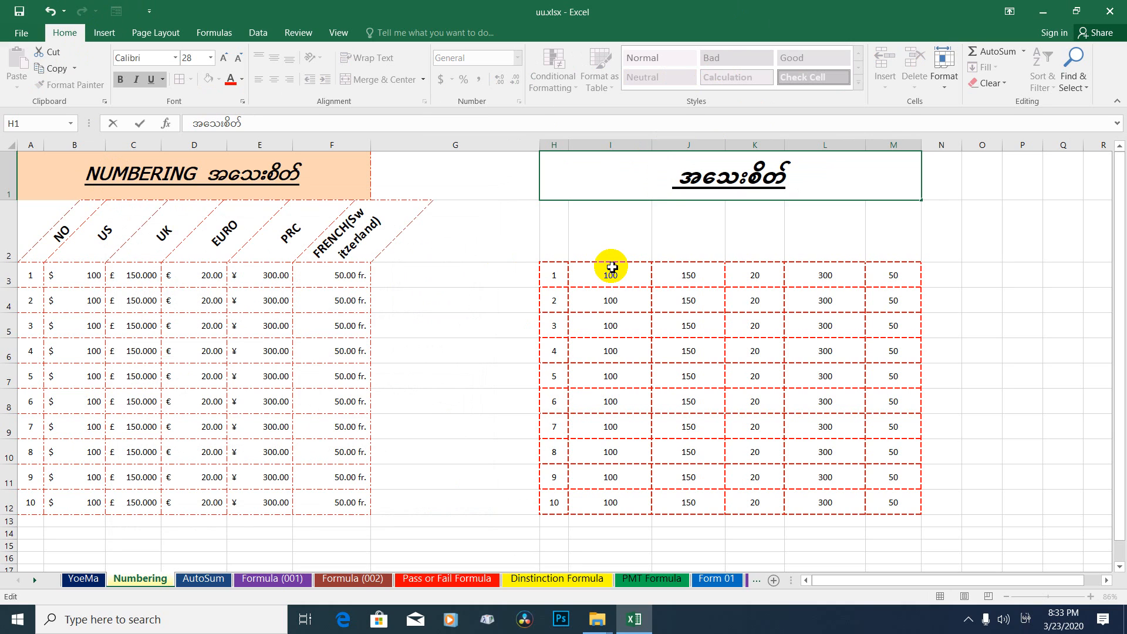
pyautogui.press('super+space')
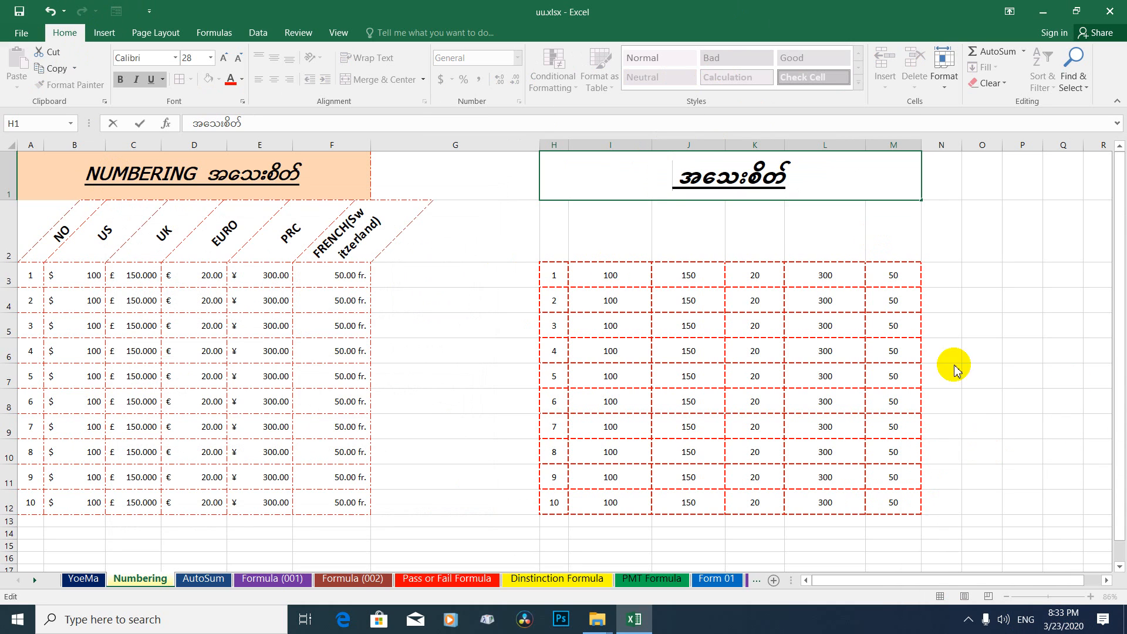
pyautogui.write('NUMB')
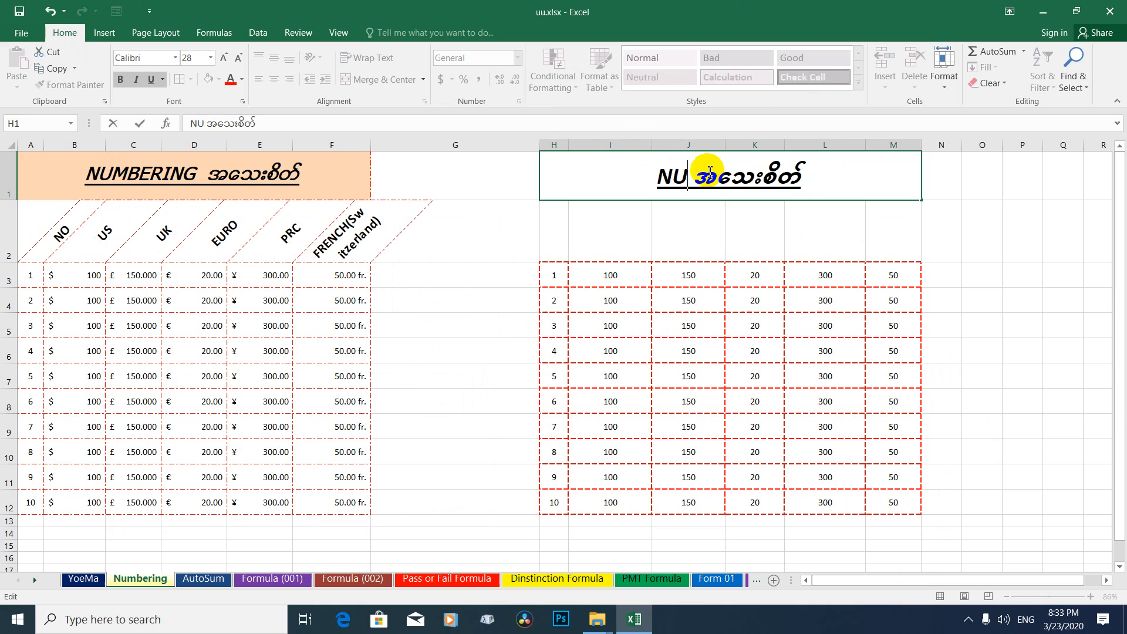
pyautogui.write('ERING')
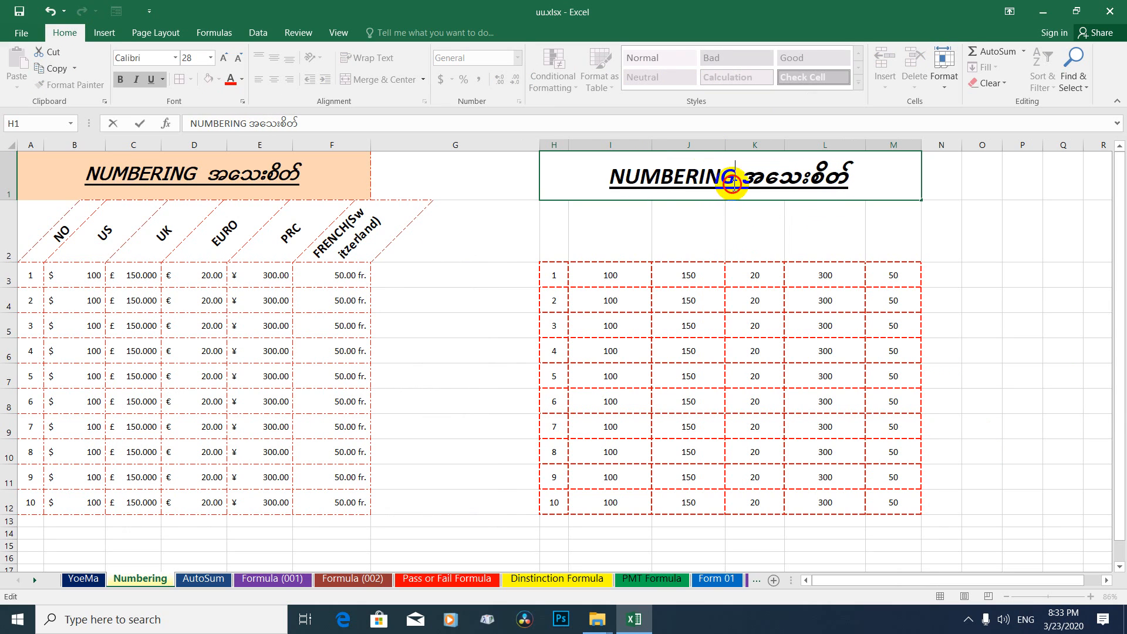
# Compare the word NUMBERING in the H1 title with the same word in the original A1 title.
pyautogui.moveTo(732, 183); pyautogui.dragTo(604, 181)
pyautogui.doubleClick(192, 174)
pyautogui.moveTo(192, 174); pyautogui.dragTo(97, 171)
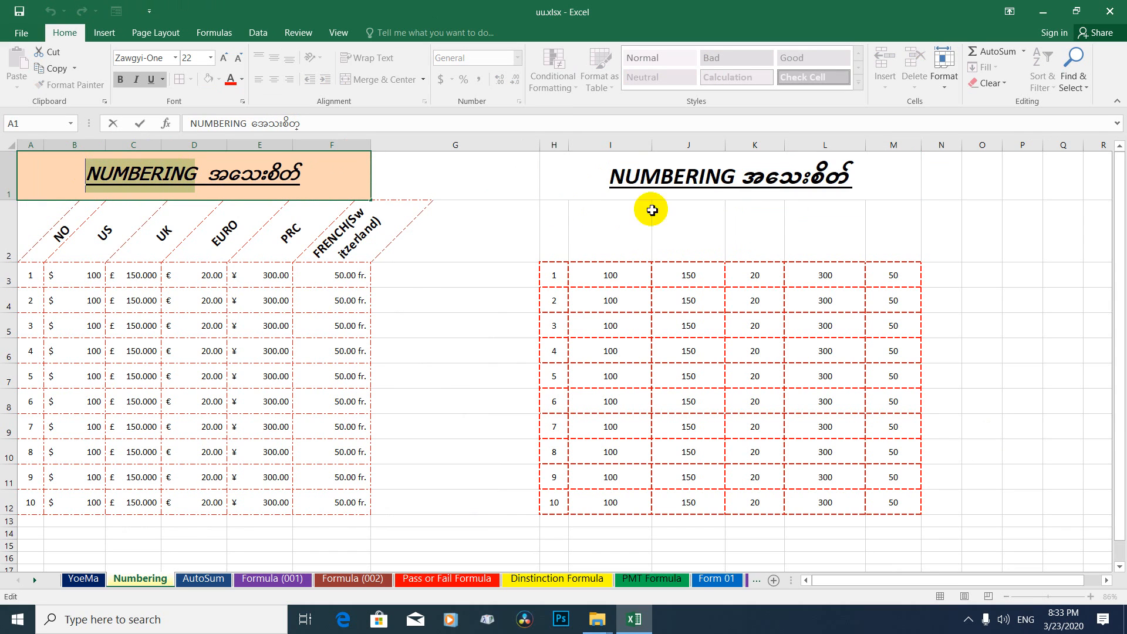
pyautogui.click(740, 176)
pyautogui.doubleClick(740, 176)
pyautogui.moveTo(740, 176); pyautogui.dragTo(605, 176)
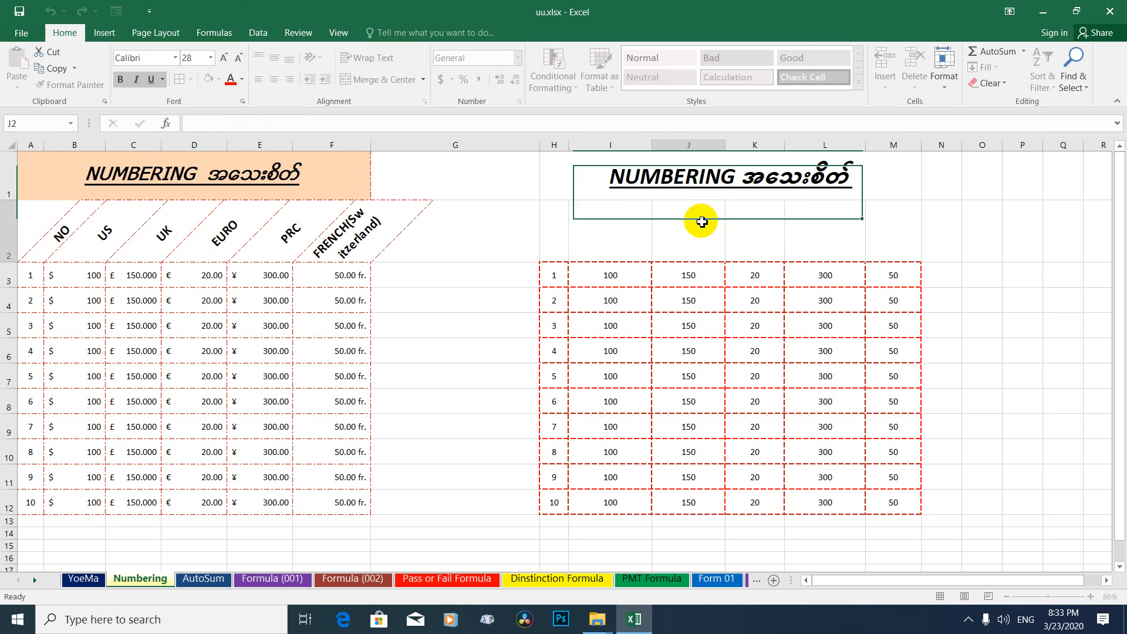
pyautogui.click(701, 220)
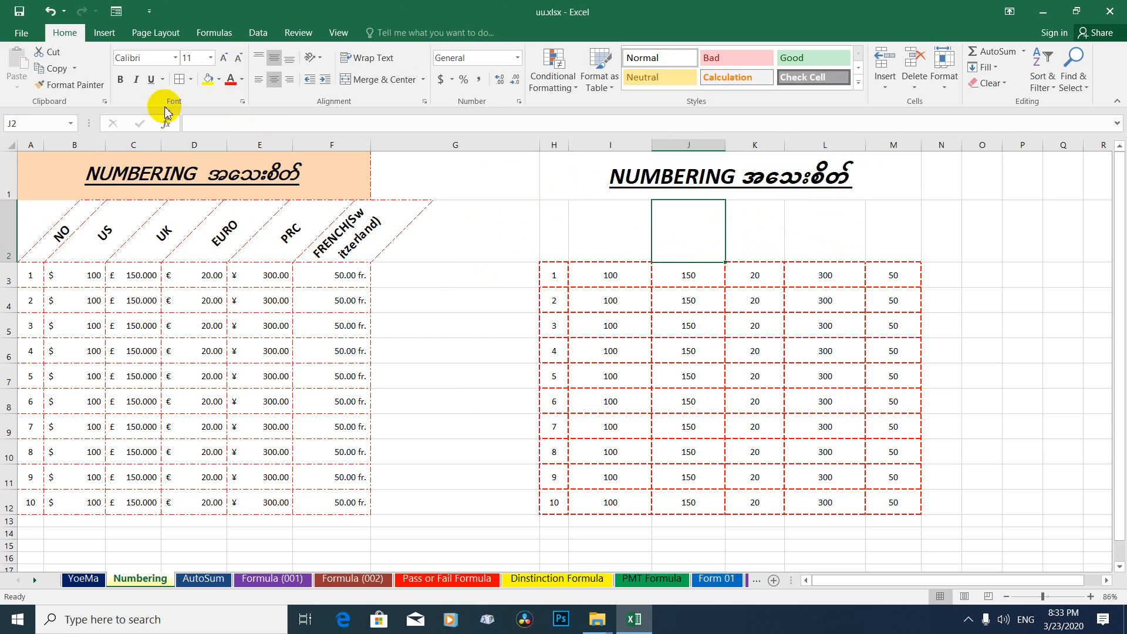
# Apply red dashed borders on all sides of the empty header cells H2:M2 above the rebuilt table.
pyautogui.click(553, 244)
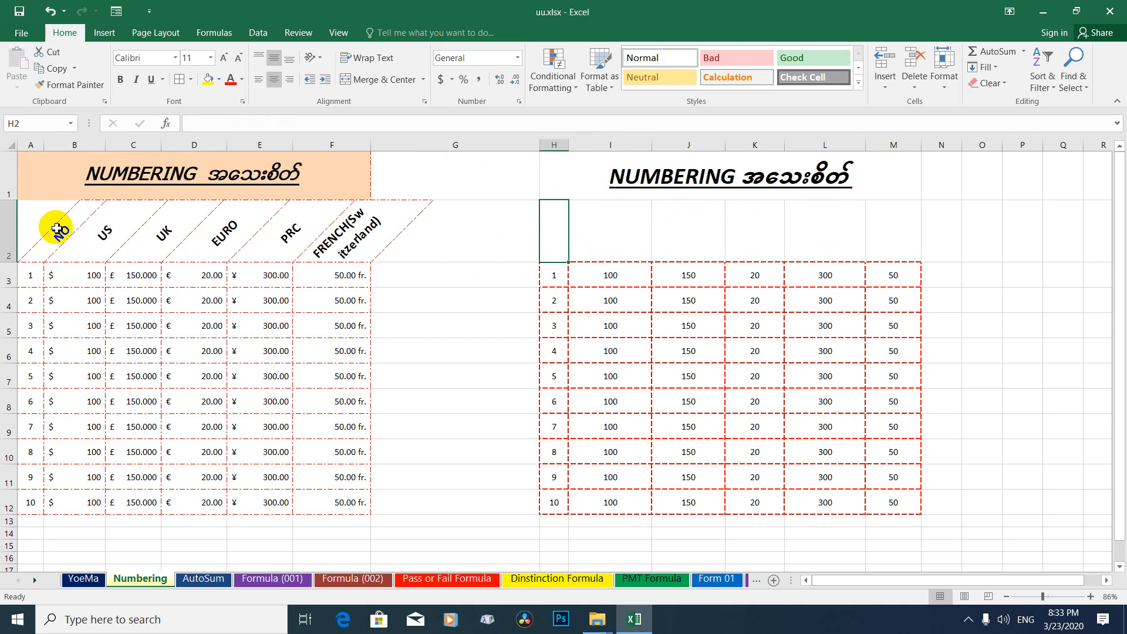
pyautogui.click(82, 232)
pyautogui.click(146, 236)
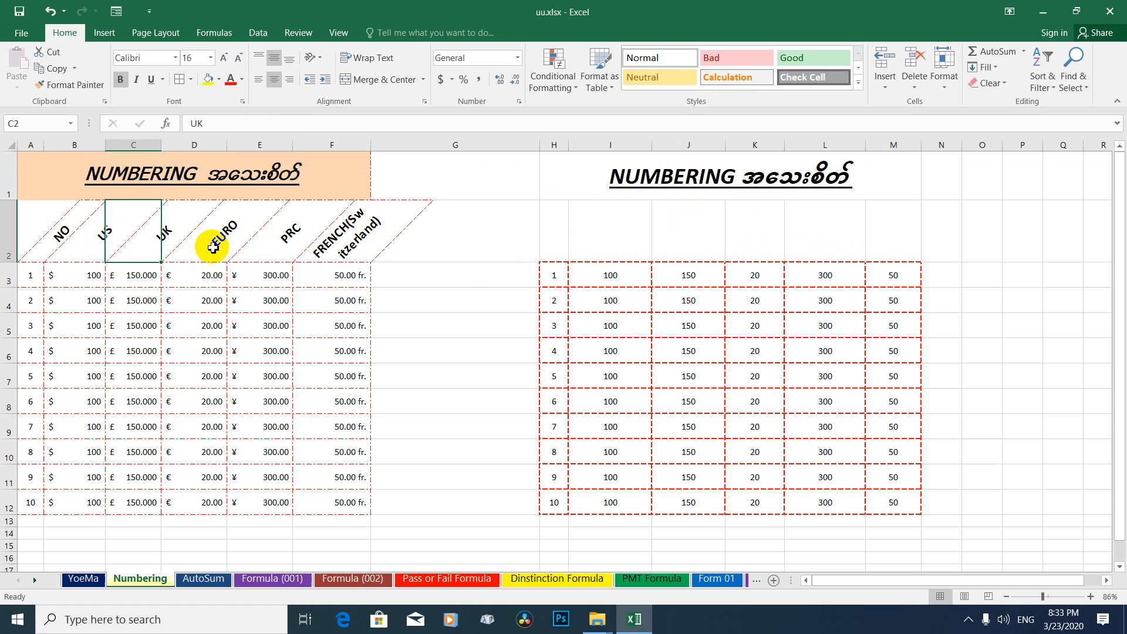
pyautogui.click(554, 244)
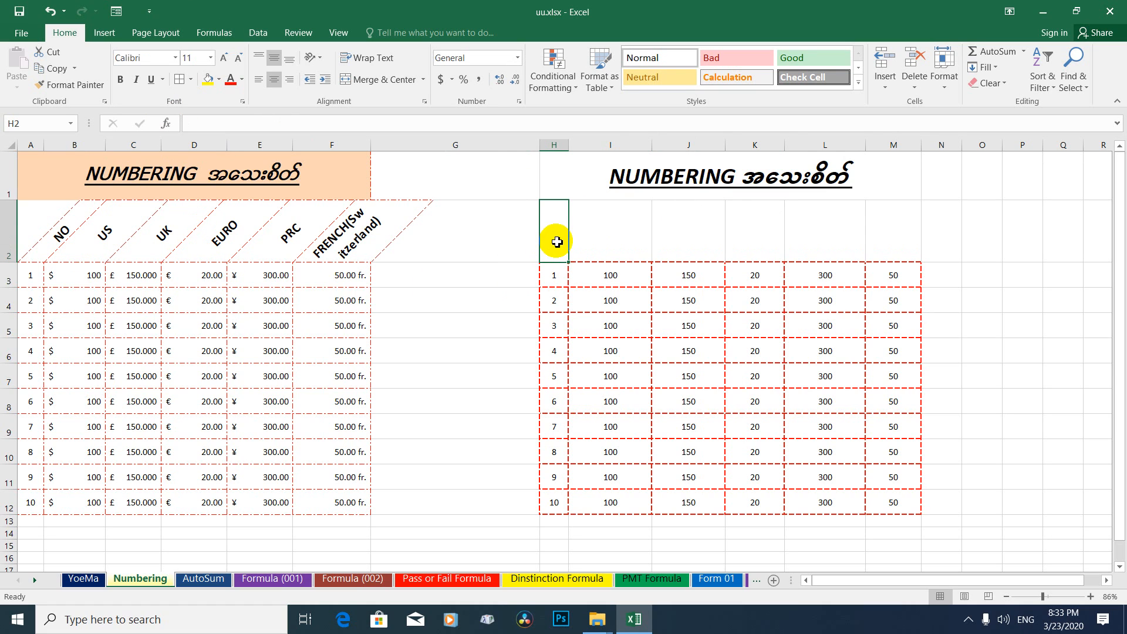
pyautogui.moveTo(562, 235); pyautogui.dragTo(893, 244)
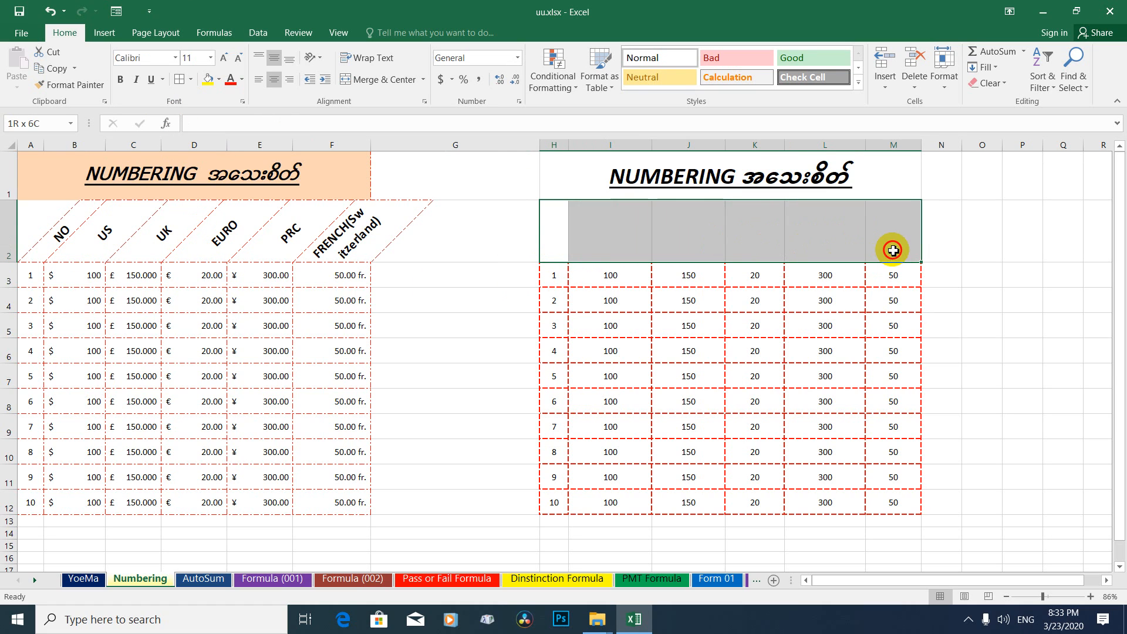
pyautogui.click(191, 80)
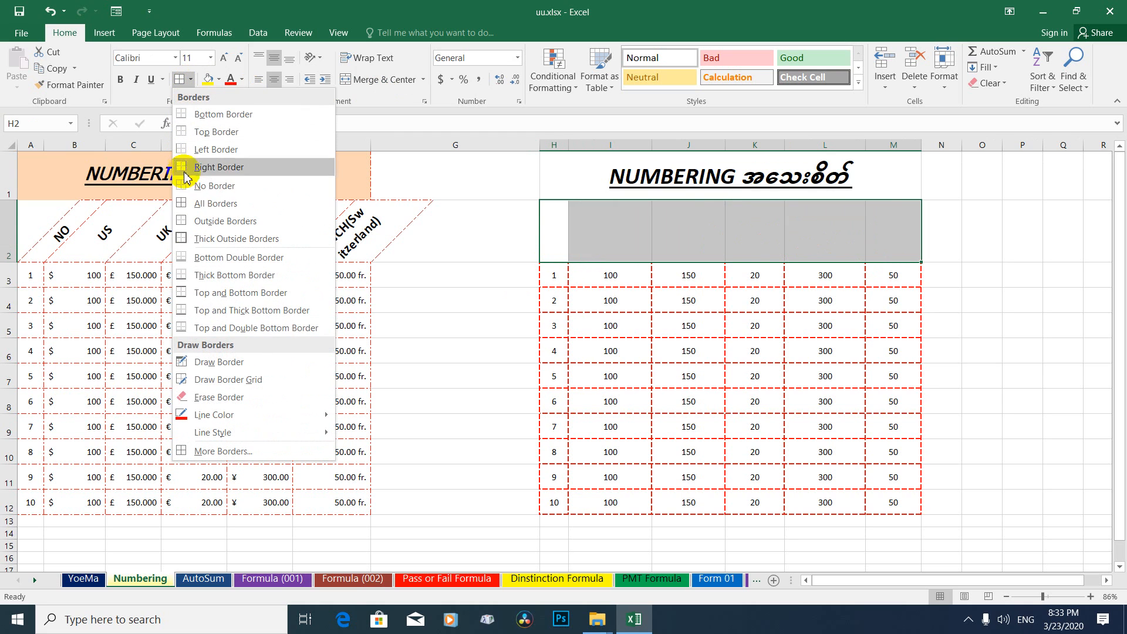
pyautogui.click(198, 206)
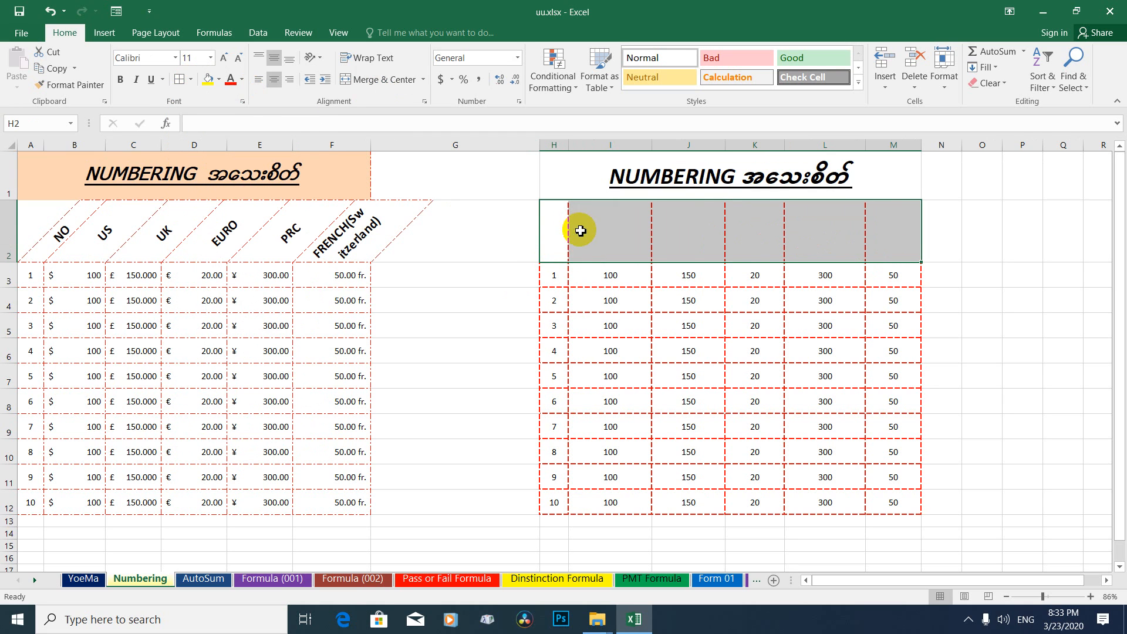
# Change the borders on all sides of header cells H2:M2 to a solid line style.
pyautogui.click(191, 82)
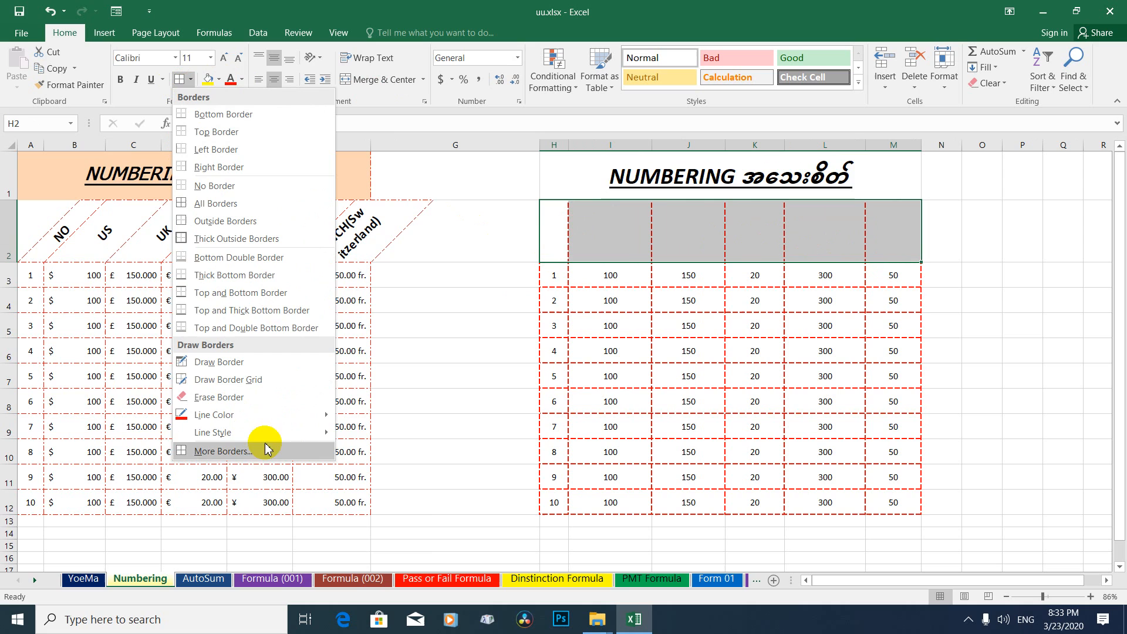
pyautogui.moveTo(301, 436)
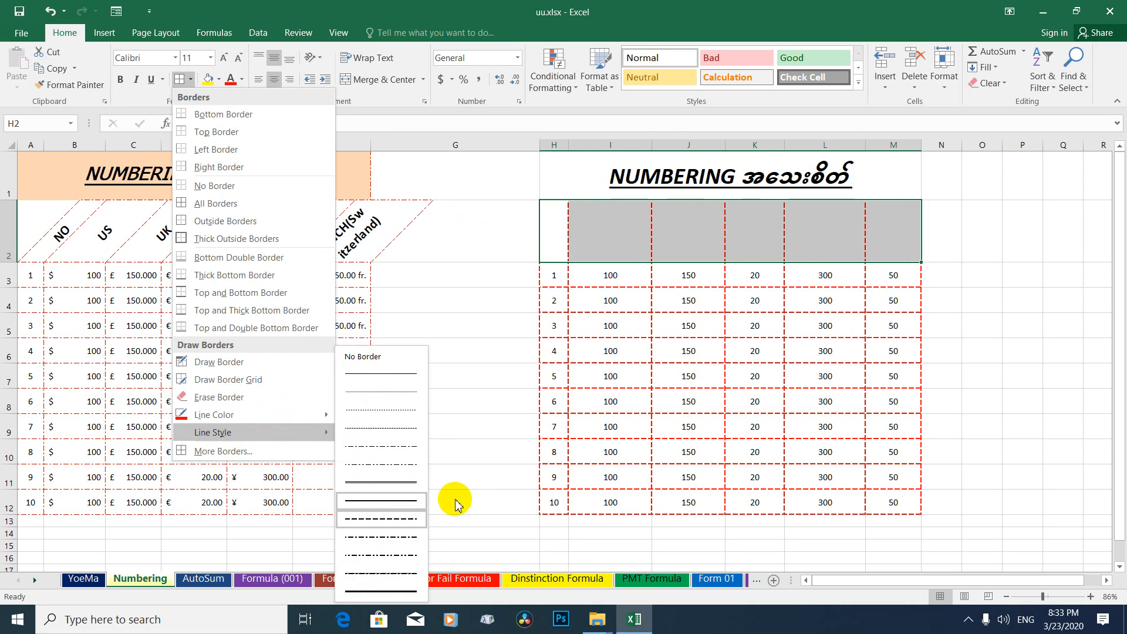
pyautogui.click(403, 502)
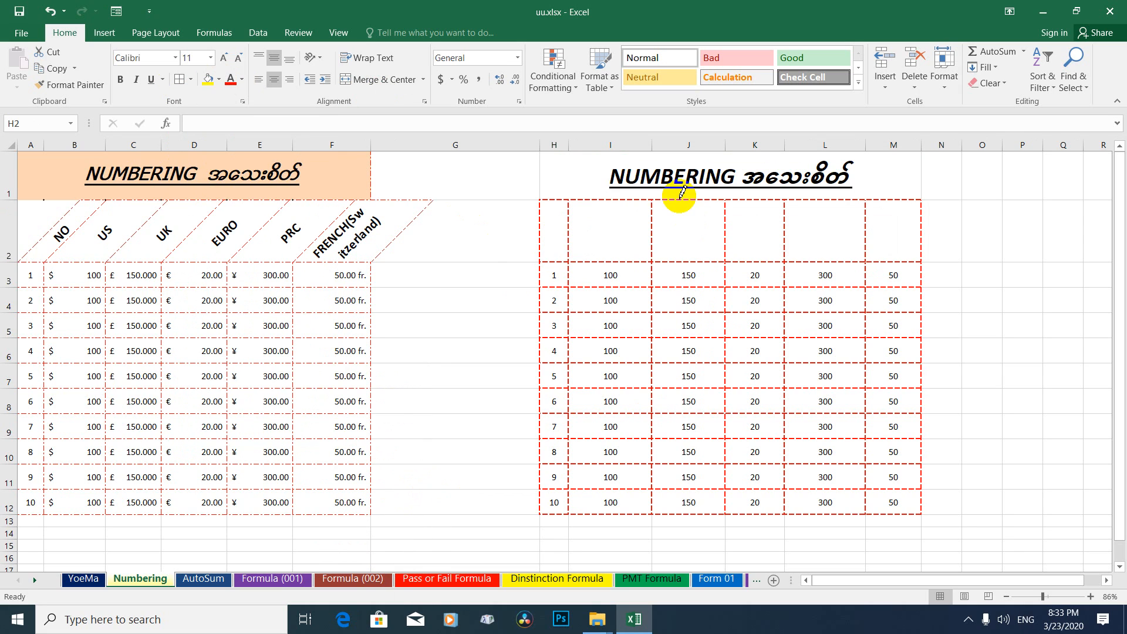
pyautogui.click(177, 79)
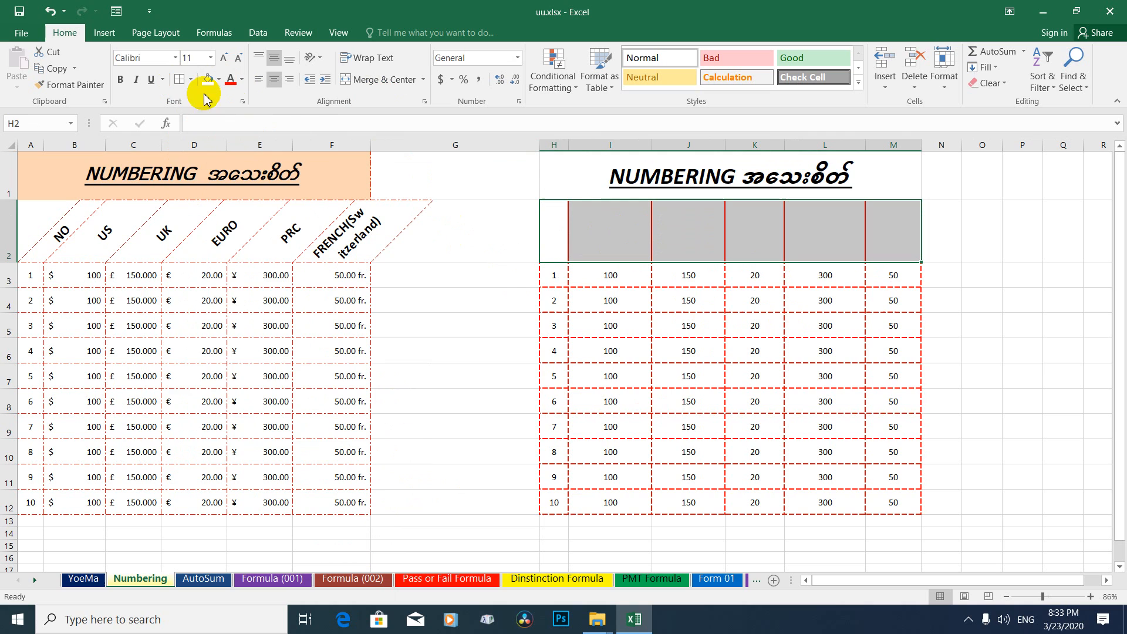
# Recolour all borders of header cells H2:M2 with the Automatic black line colour.
pyautogui.click(190, 79)
pyautogui.moveTo(297, 417)
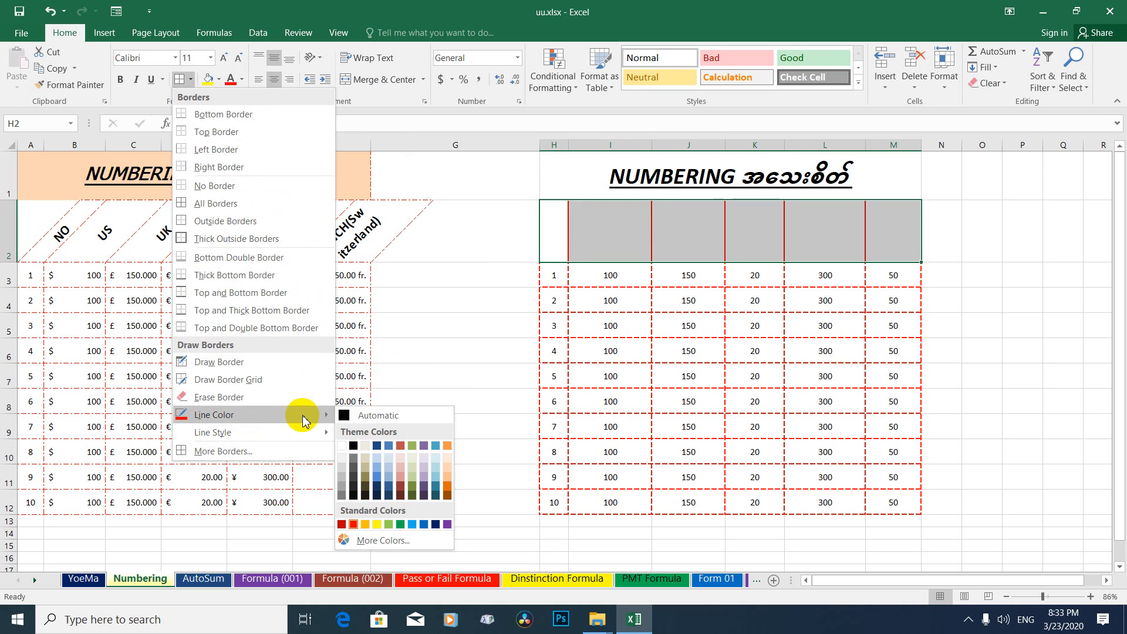
pyautogui.click(369, 414)
pyautogui.click(179, 79)
pyautogui.click(703, 242)
# Enter the headers No, Us and Uk in cells H2, I2 and J2.
pyautogui.click(561, 235)
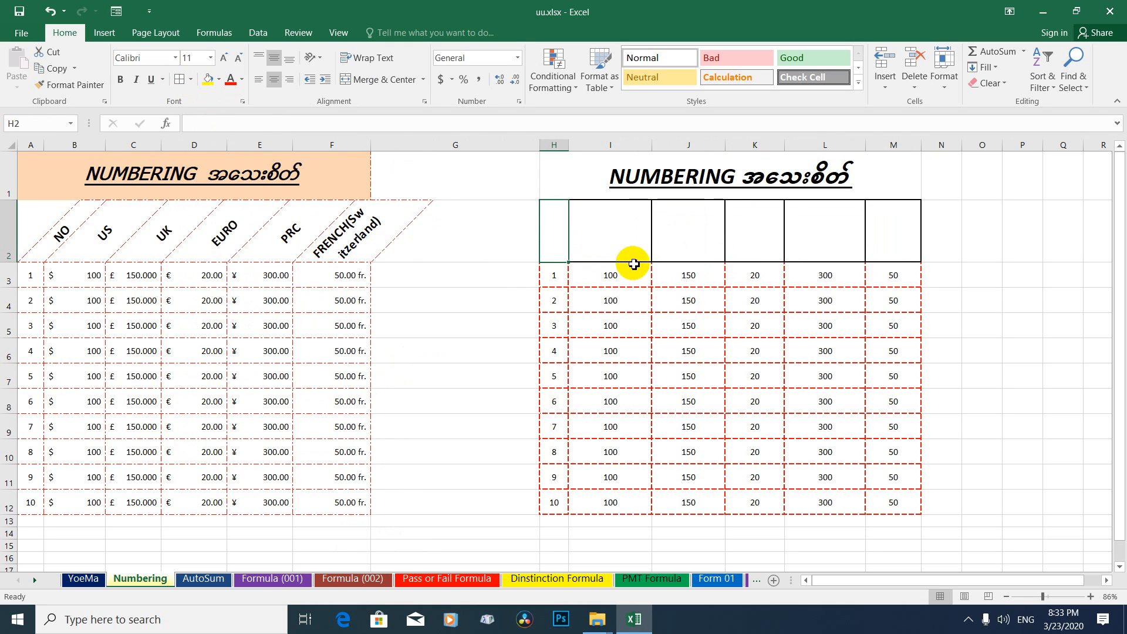
pyautogui.write('no')
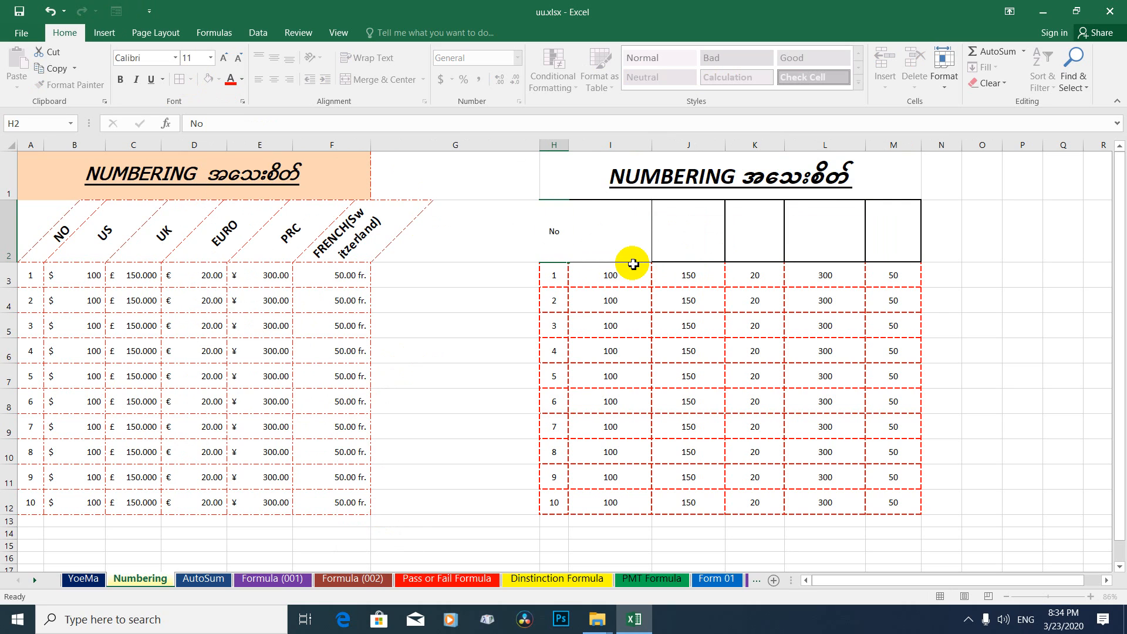
pyautogui.click(633, 262)
pyautogui.write('Us')
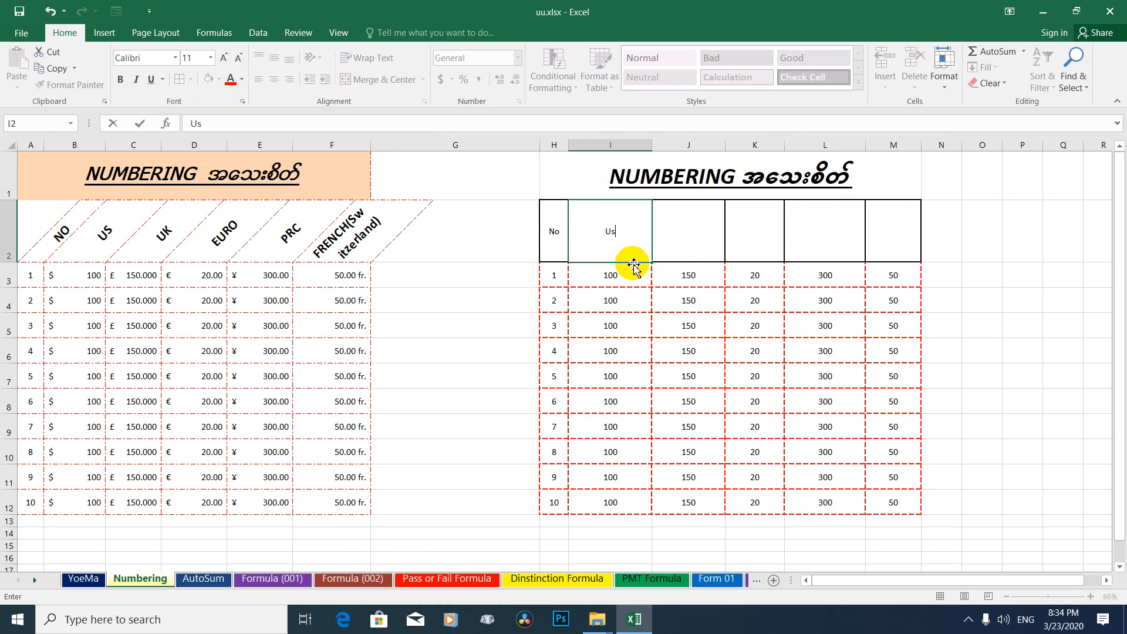
pyautogui.press('Tab')
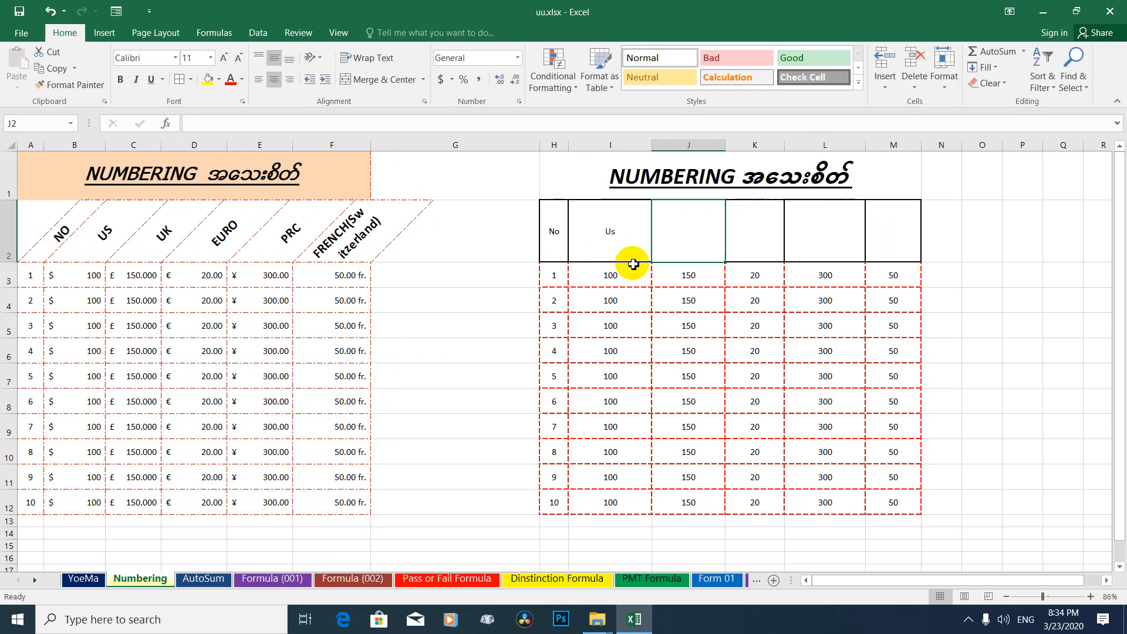
pyautogui.write('Uk')
pyautogui.press('Tab')
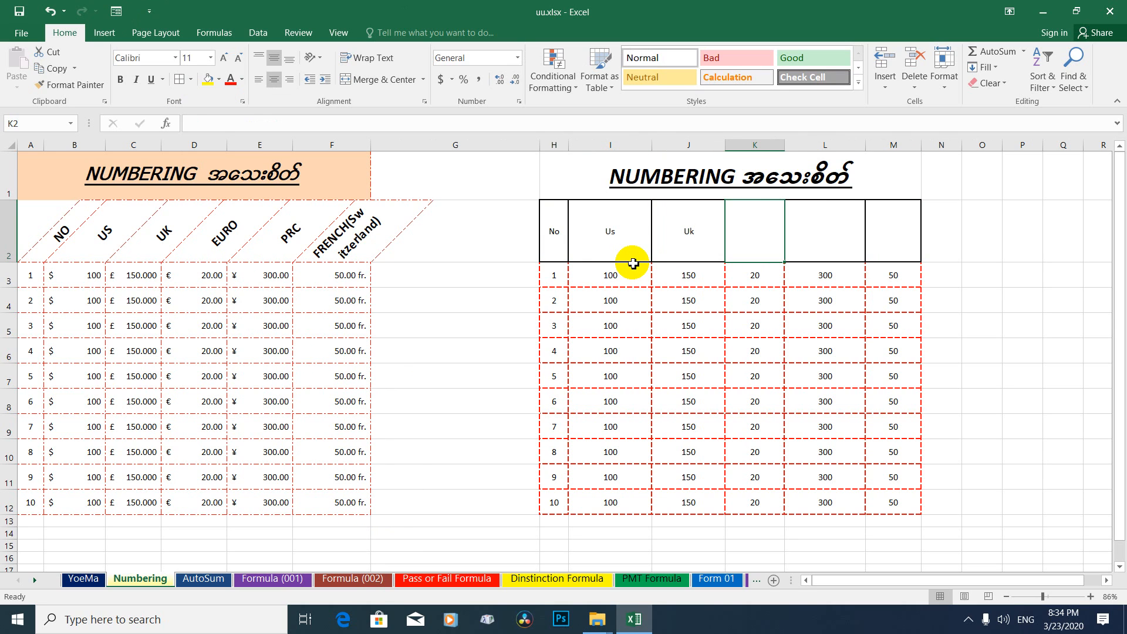
# Enter the headers Euro, Prc and French(Switzerland) in K2:M2, and widen column M to fit the last one.
pyautogui.write('Euro')
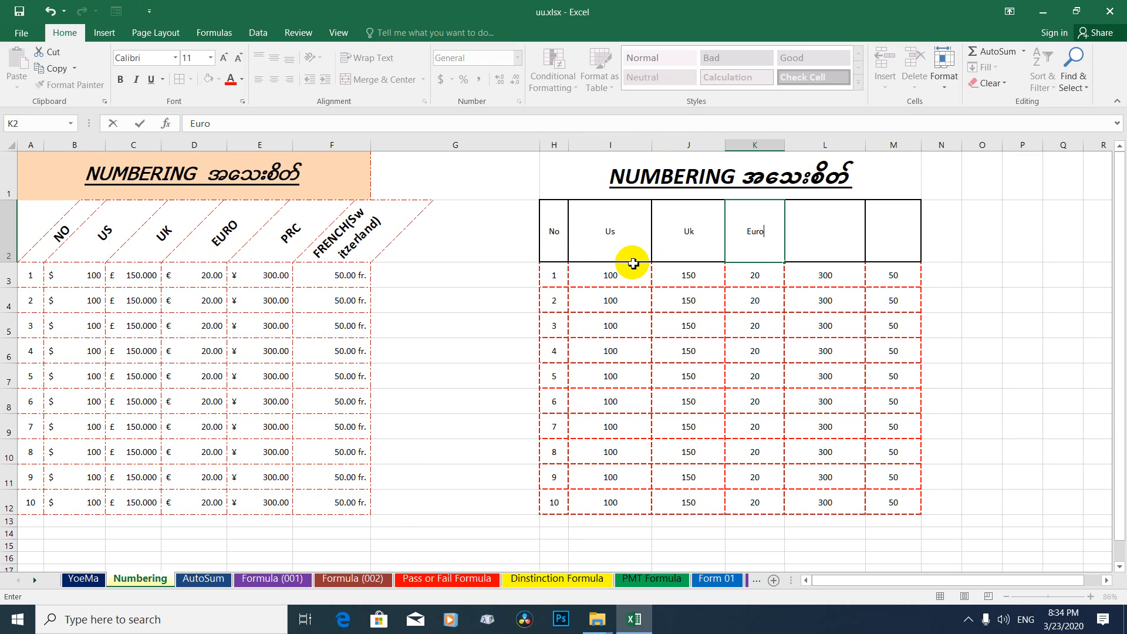
pyautogui.press('Tab')
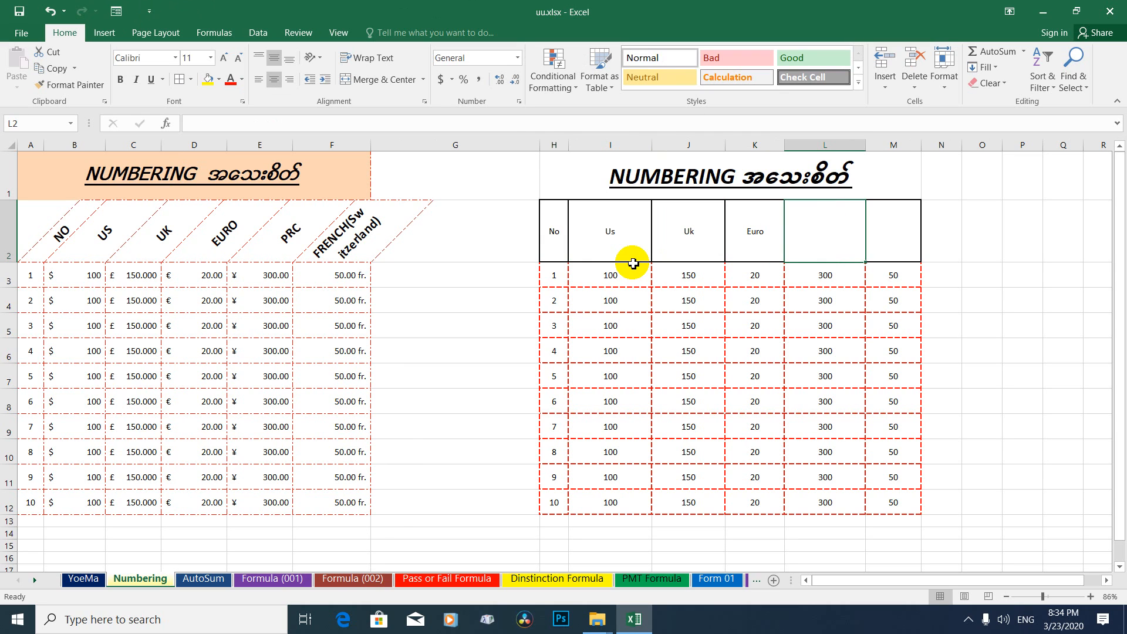
pyautogui.write('Prc')
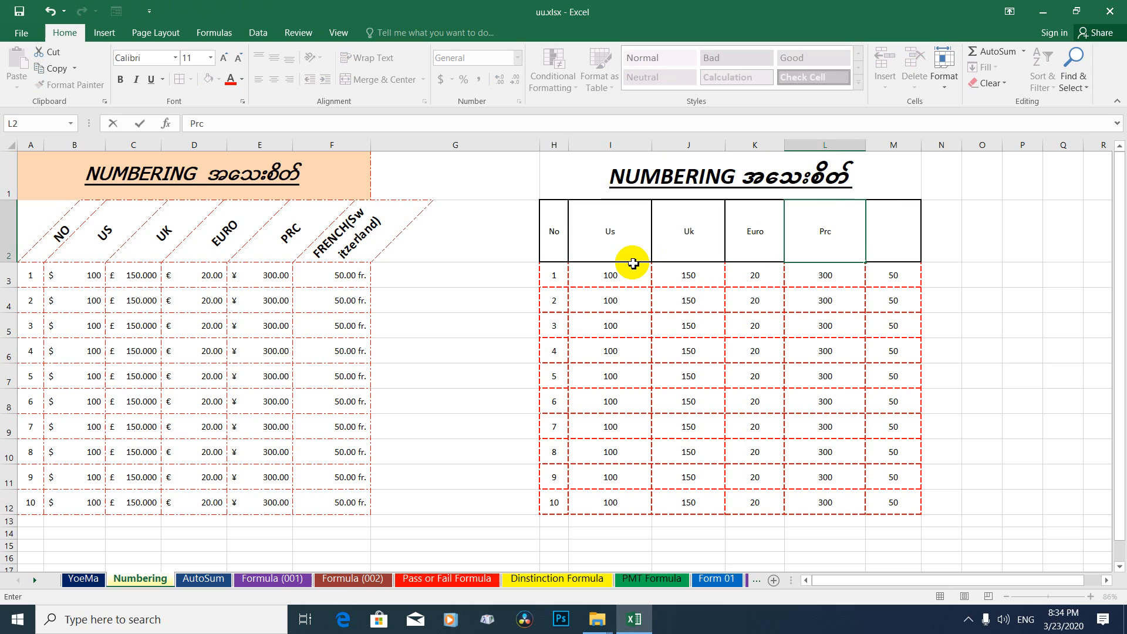
pyautogui.press('Tab')
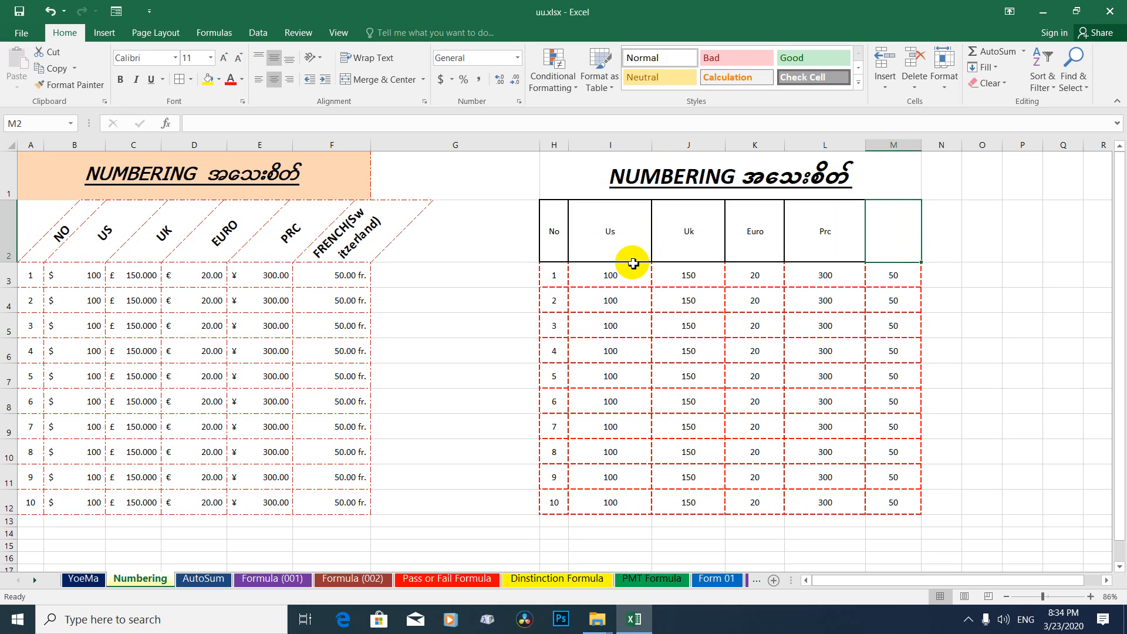
pyautogui.write('French(Switzerland')
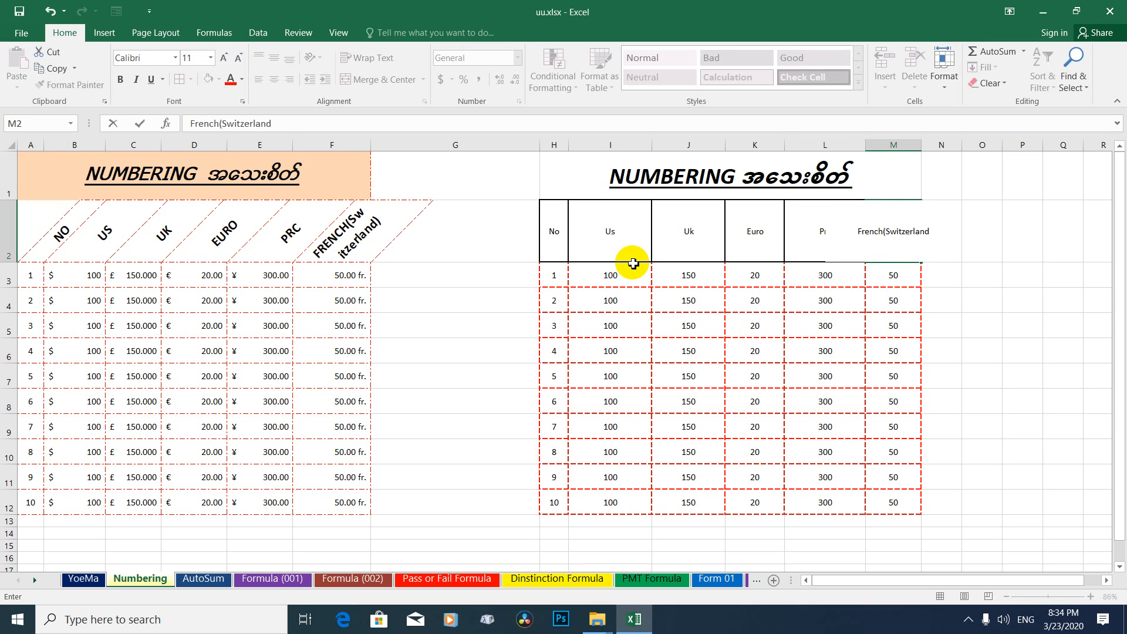
pyautogui.write(')')
pyautogui.press('Return')
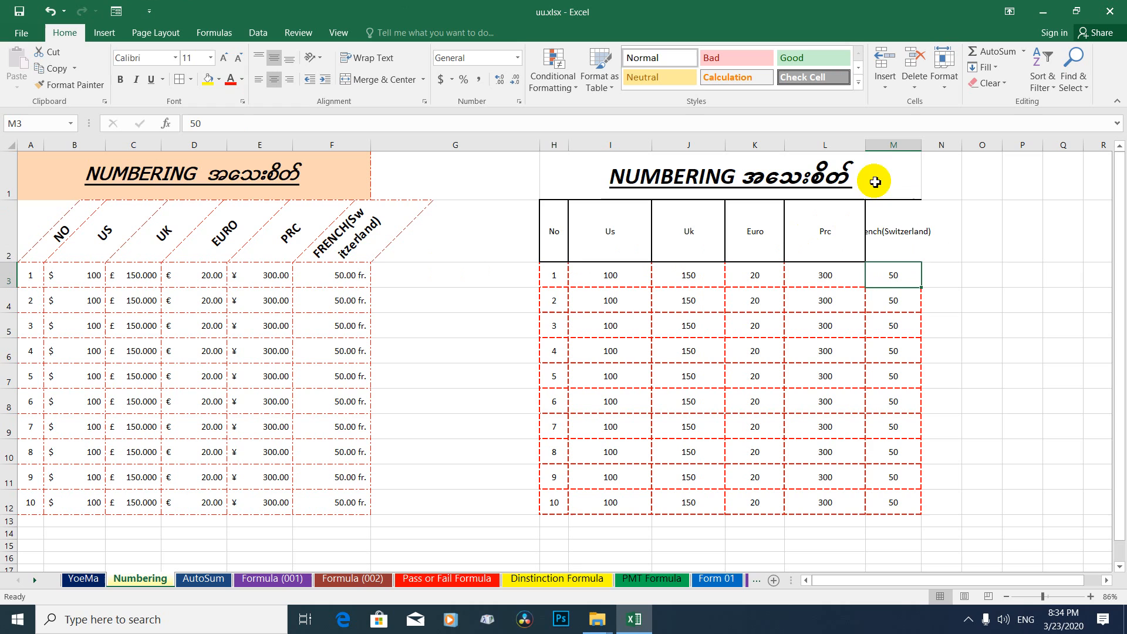
pyautogui.moveTo(922, 145); pyautogui.dragTo(943, 152)
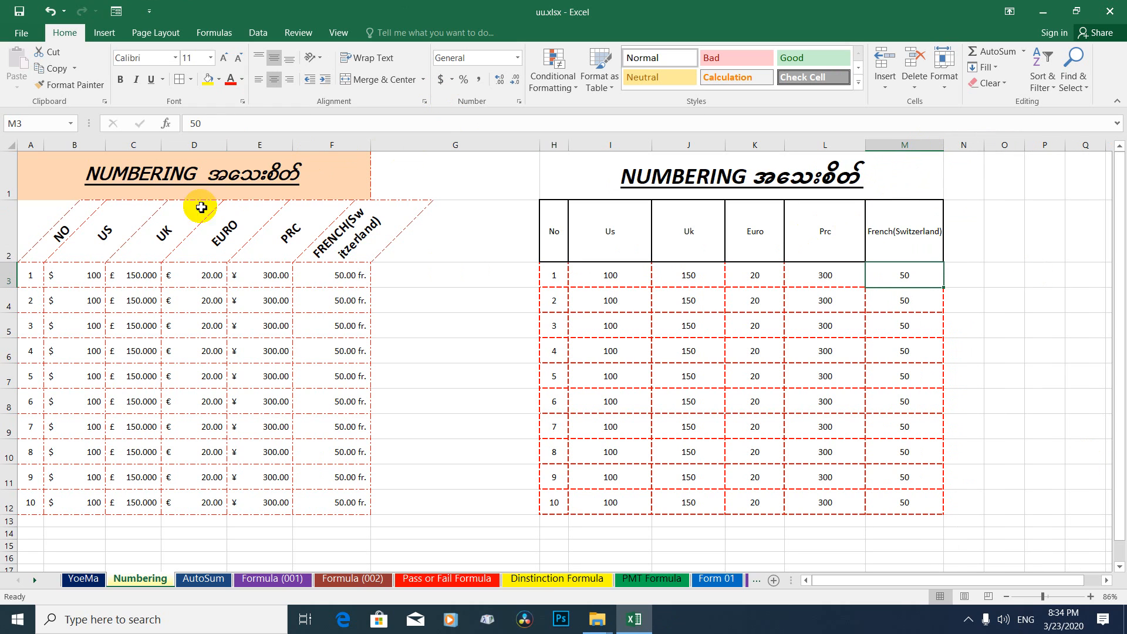
# Angle the header text in H2:M2 counterclockwise to match the slanted headers of the original table.
pyautogui.moveTo(30, 237); pyautogui.dragTo(345, 248)
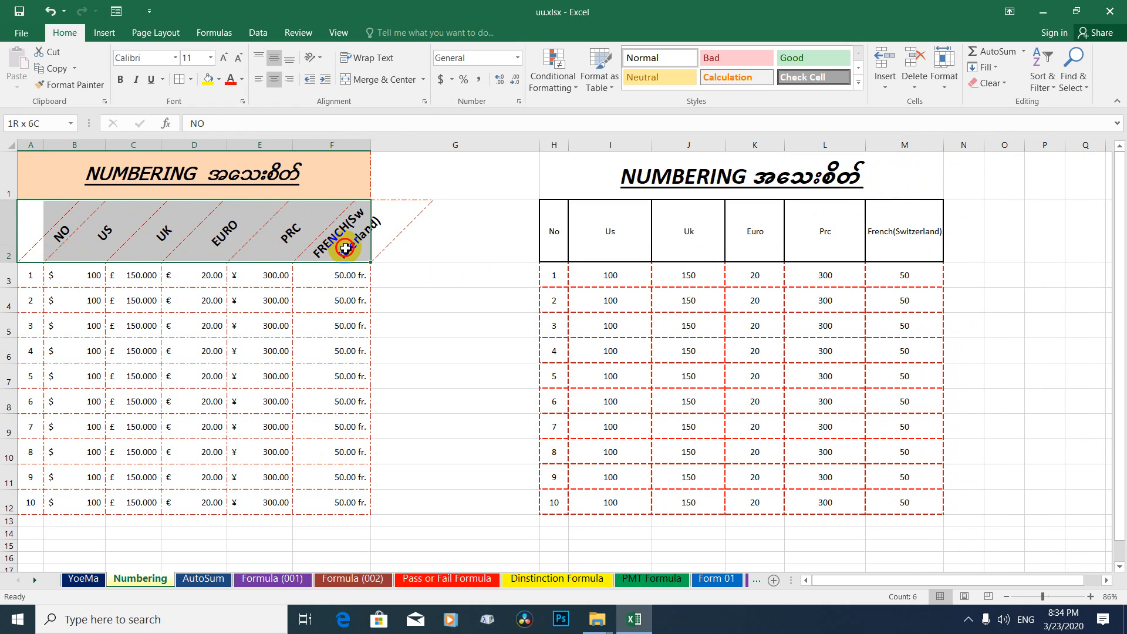
pyautogui.click(626, 251)
pyautogui.moveTo(559, 242)
pyautogui.mouseDown()
pyautogui.moveTo(858, 234)
pyautogui.moveTo(551, 234)
pyautogui.moveTo(561, 236)
pyautogui.mouseUp()
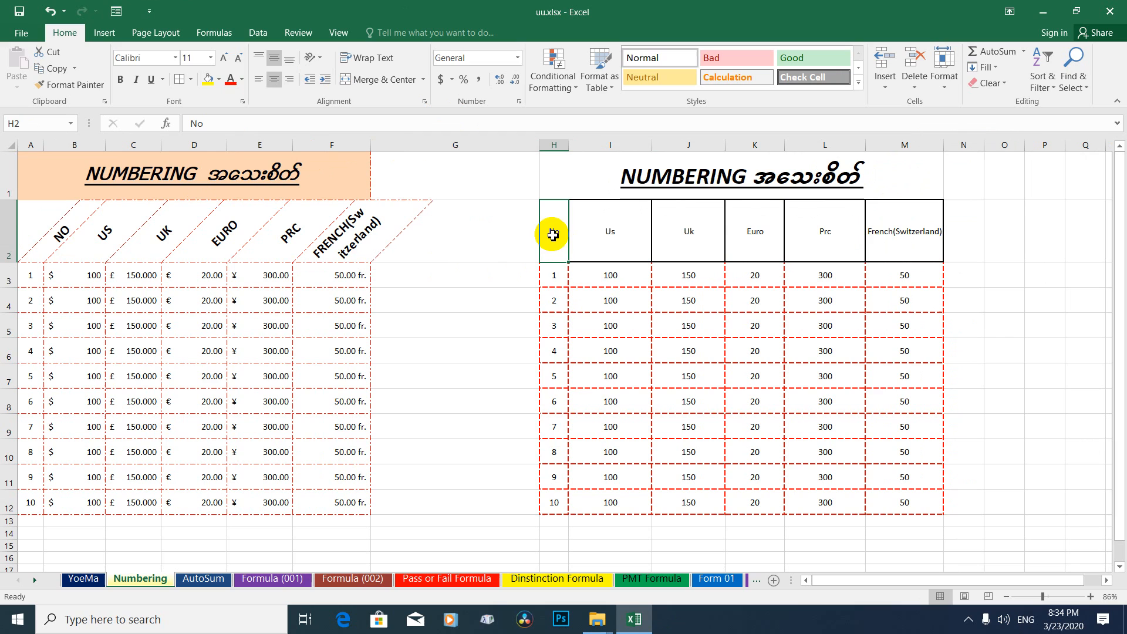
pyautogui.keyDown('shift'); pyautogui.click(900, 238); pyautogui.keyUp('shift')
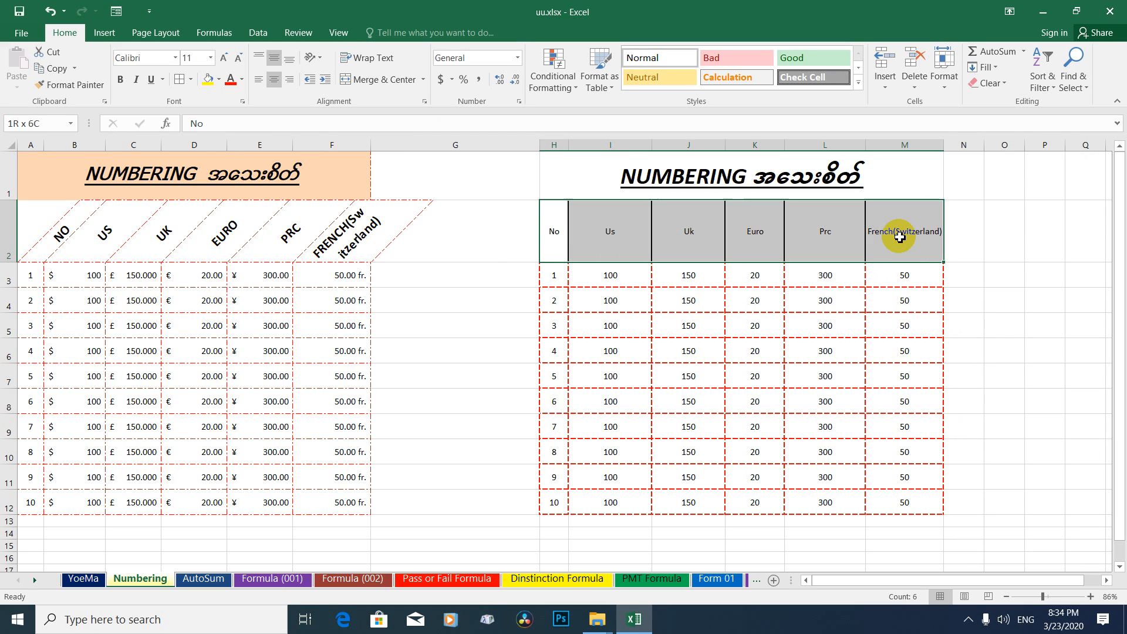
pyautogui.click(886, 234)
pyautogui.click(550, 236)
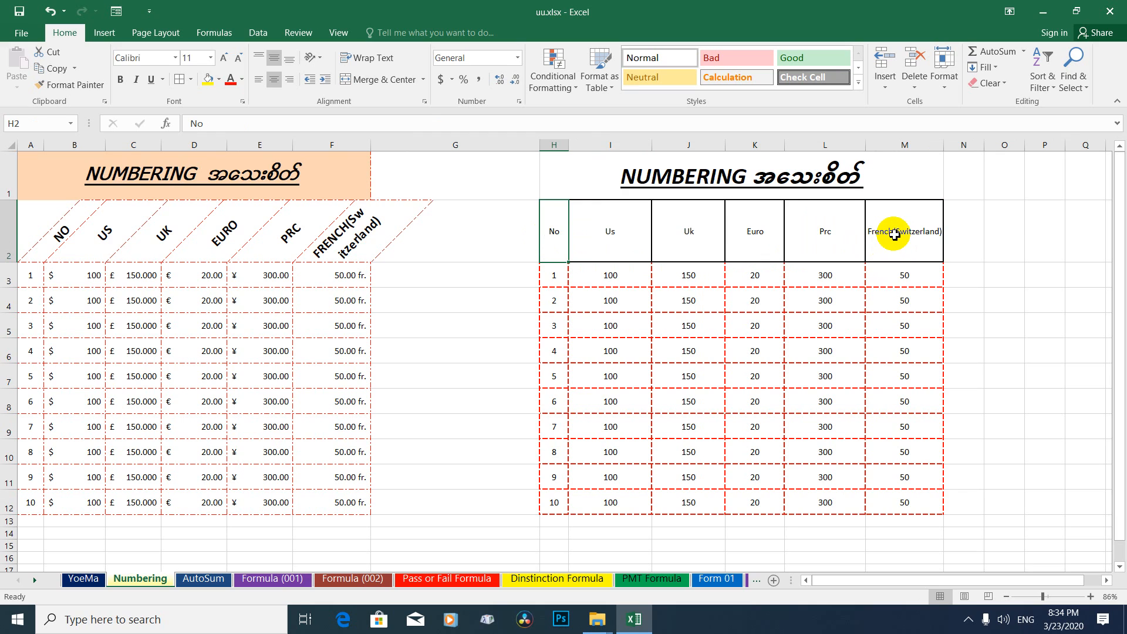
pyautogui.keyDown('shift'); pyautogui.click(893, 234); pyautogui.keyUp('shift')
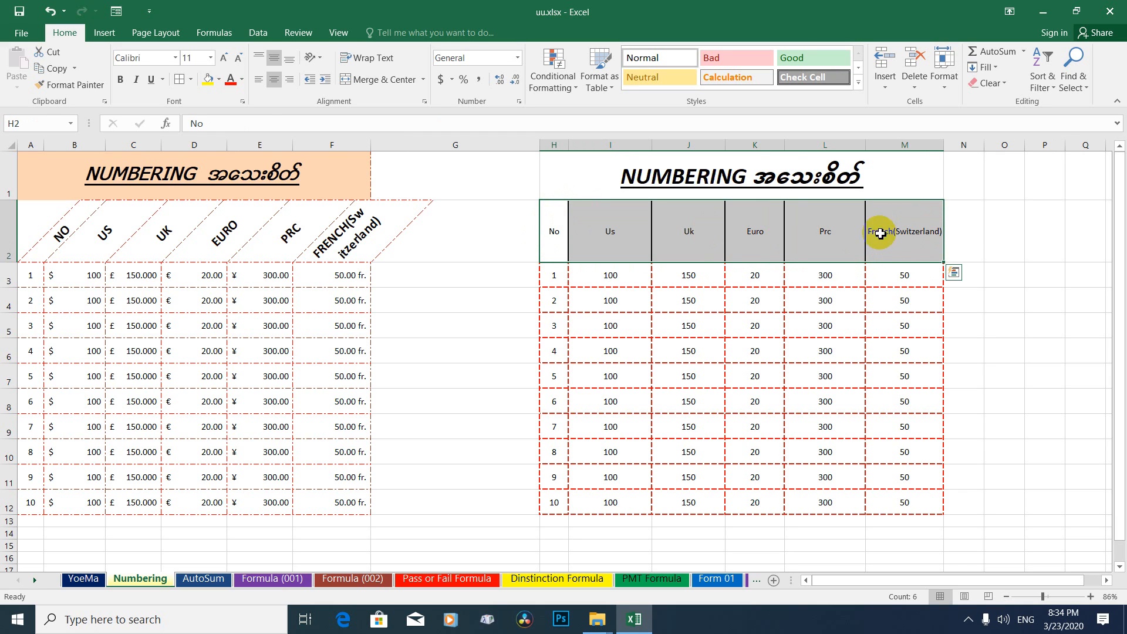
pyautogui.moveTo(553, 231); pyautogui.dragTo(878, 245)
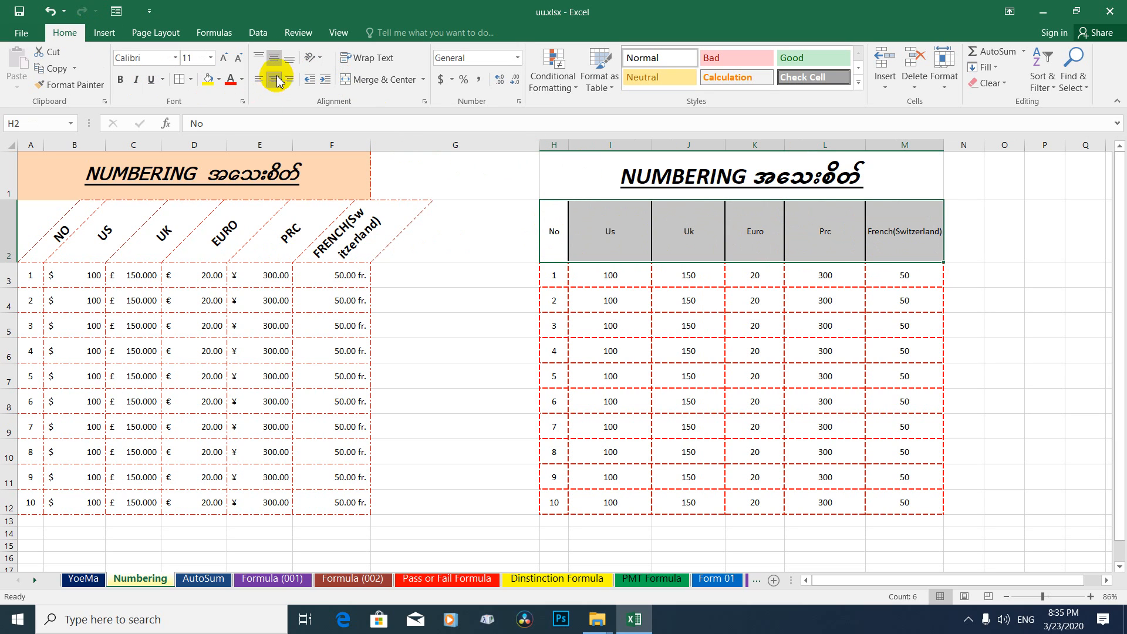
pyautogui.click(321, 58)
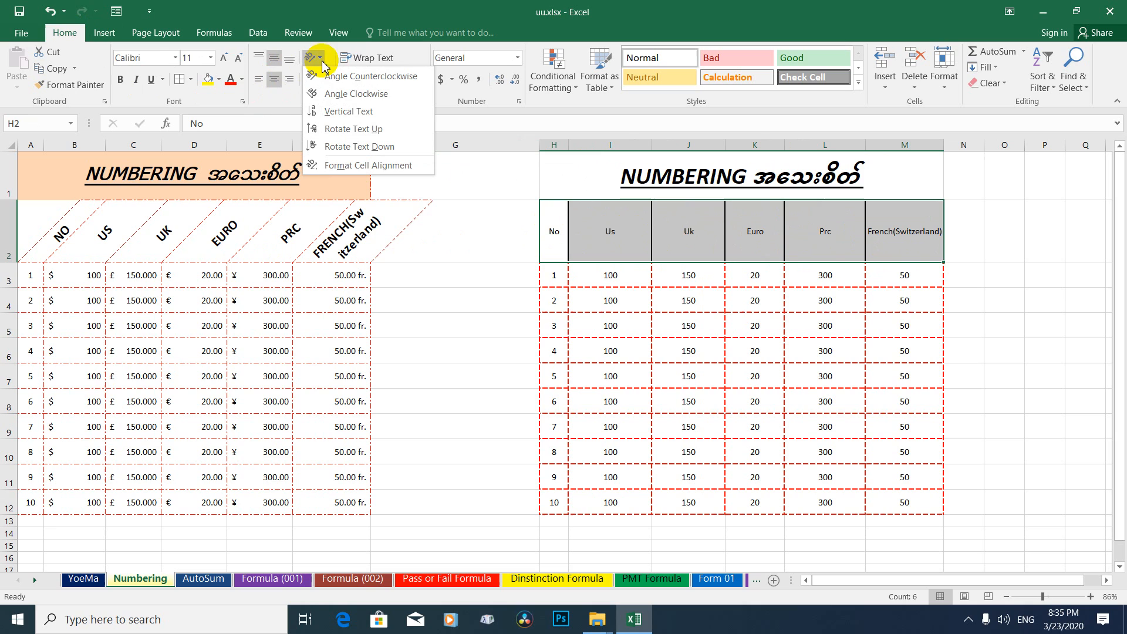
pyautogui.click(337, 76)
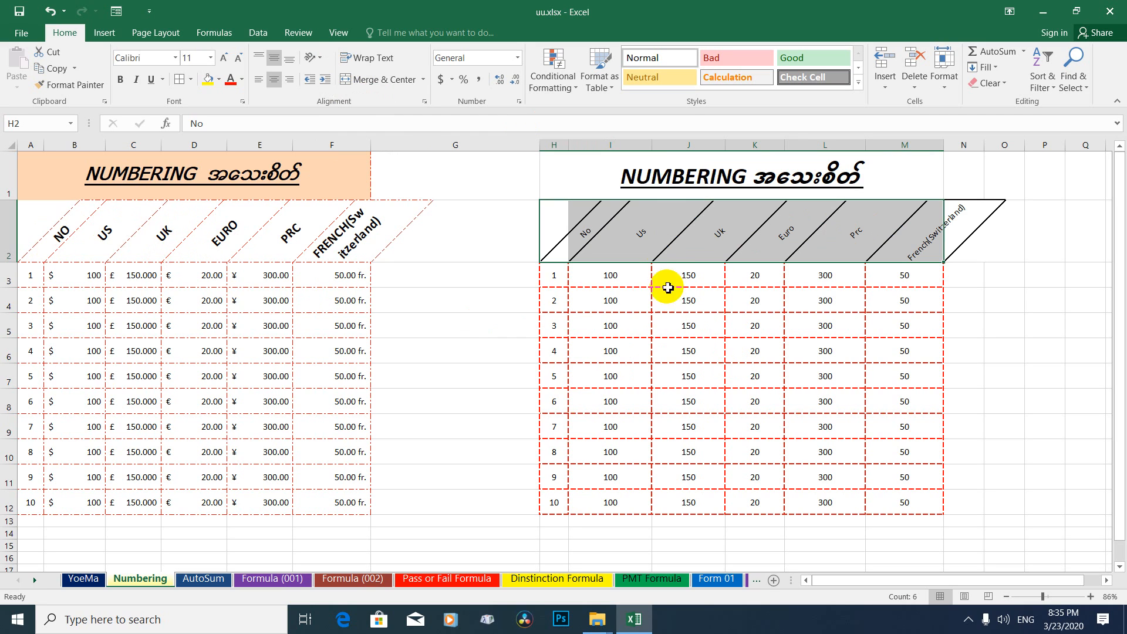
# Increase the font size of the slanted headers in H2:M2 to 20.
pyautogui.click(229, 59)
pyautogui.click(229, 57)
pyautogui.click(210, 58)
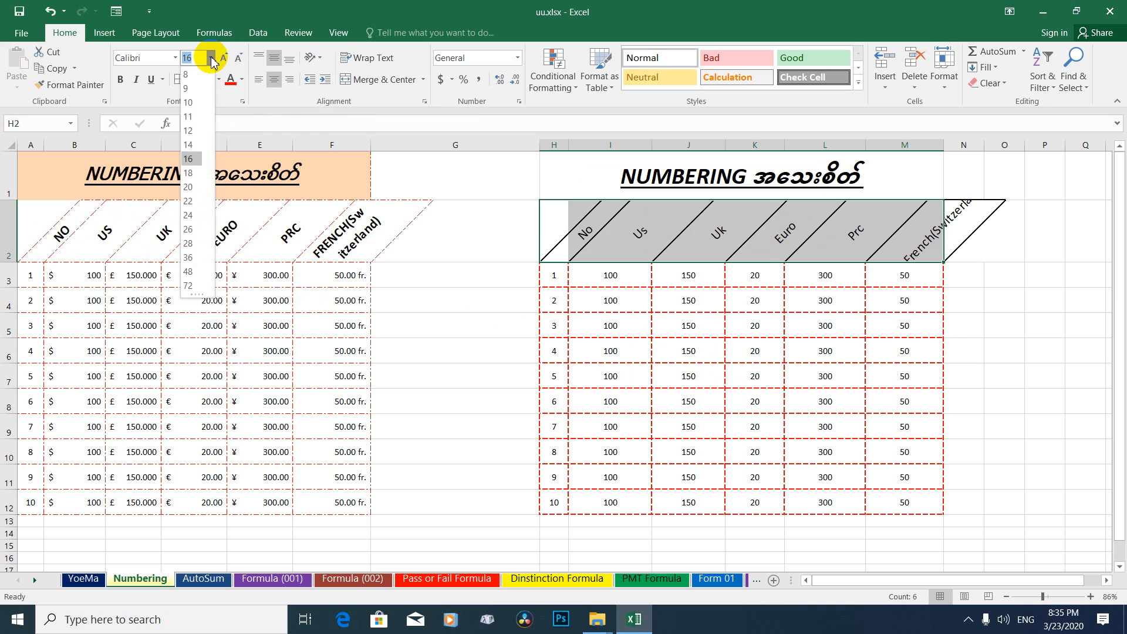
pyautogui.click(189, 187)
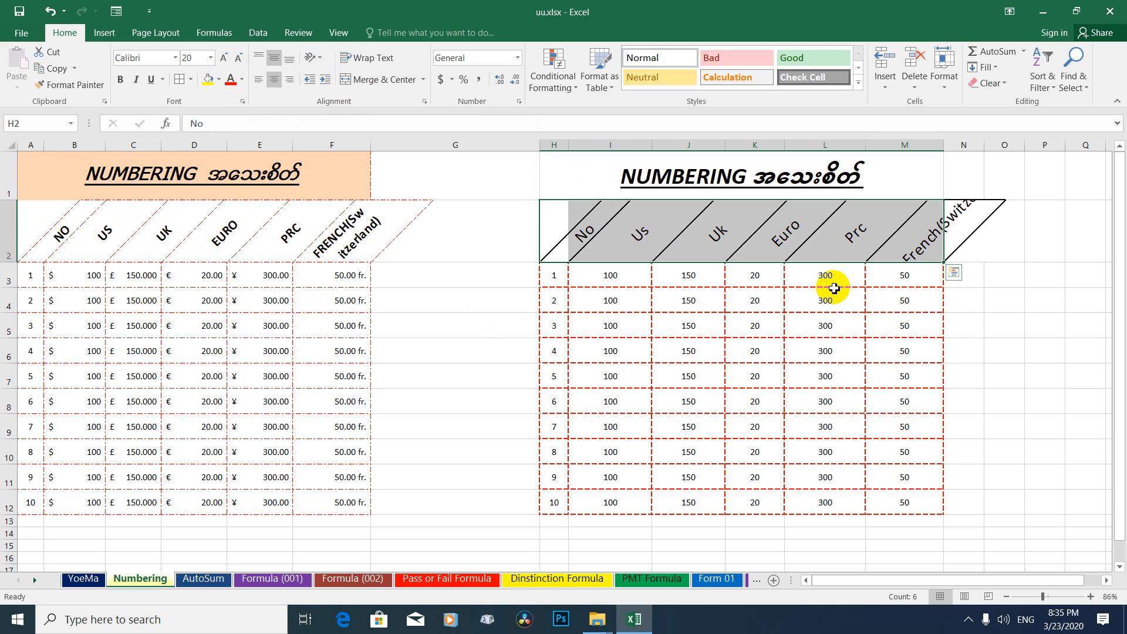
pyautogui.click(989, 243)
# Widen columns M, L and K of the rebuilt table and narrow the spacer column G.
pyautogui.moveTo(944, 145); pyautogui.dragTo(978, 145)
pyautogui.moveTo(865, 145); pyautogui.dragTo(905, 146)
pyautogui.moveTo(785, 145); pyautogui.dragTo(798, 145)
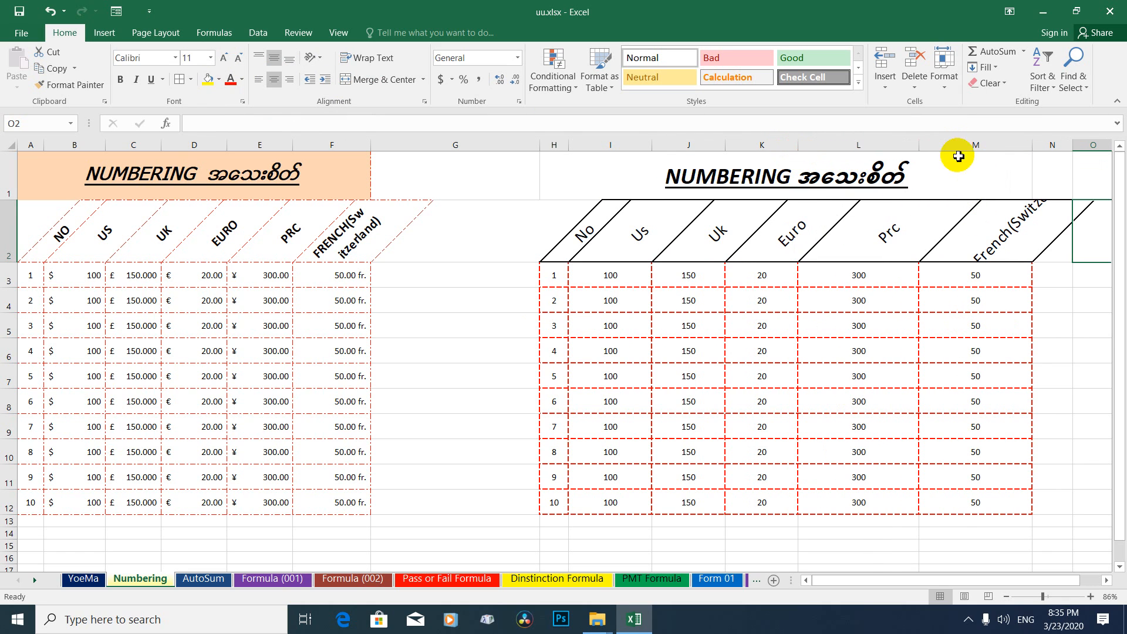
pyautogui.moveTo(539, 153); pyautogui.dragTo(474, 158)
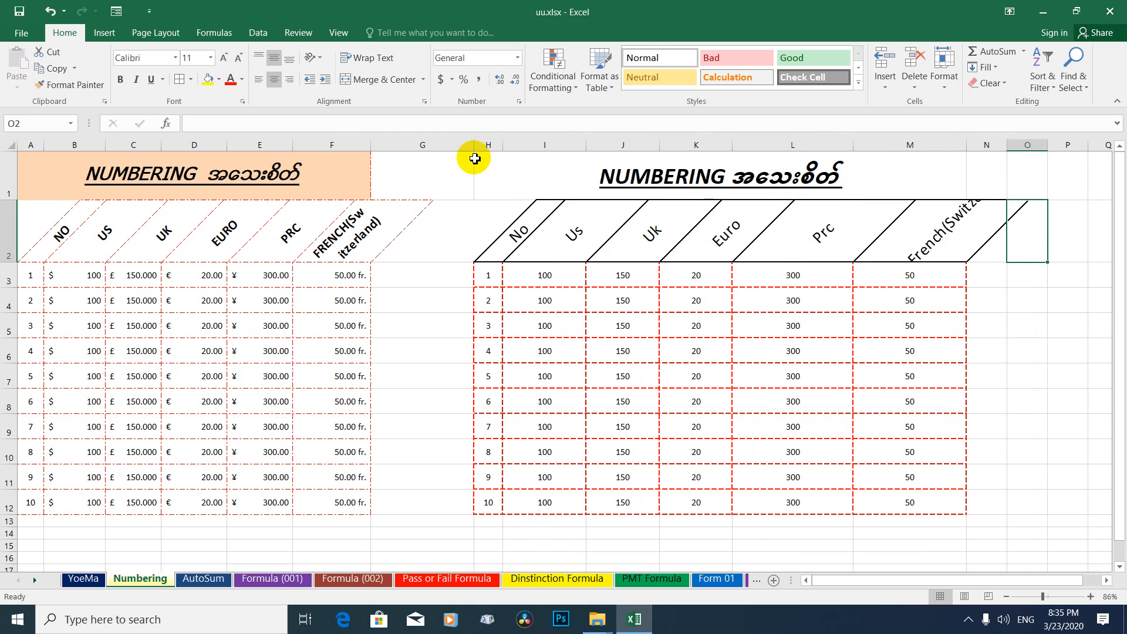
# Make the slanted header text in H2:M2 bold.
pyautogui.click(767, 396)
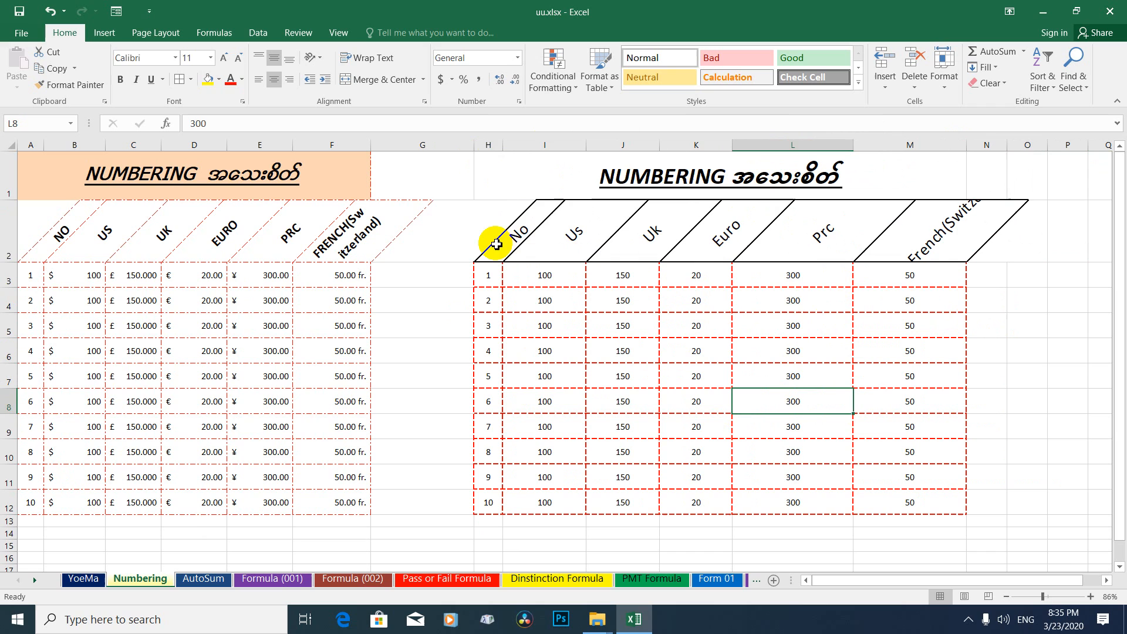
pyautogui.moveTo(492, 240); pyautogui.dragTo(872, 239)
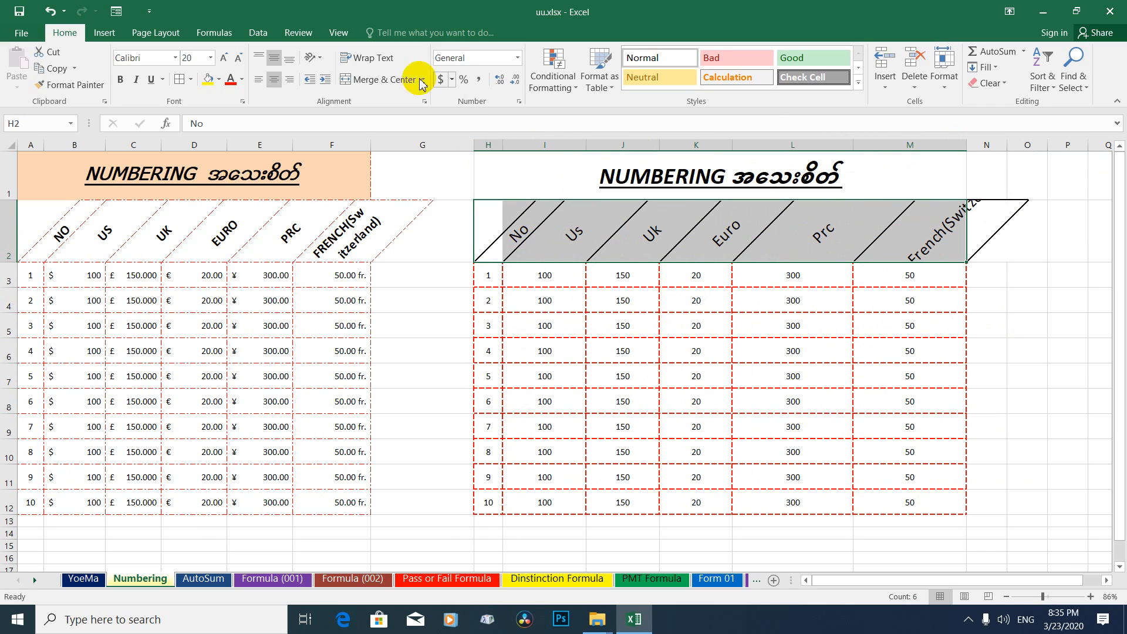
pyautogui.click(121, 79)
# Compare the French(Switzerland) header in M2 with the wrapped original header in F2.
pyautogui.click(924, 230)
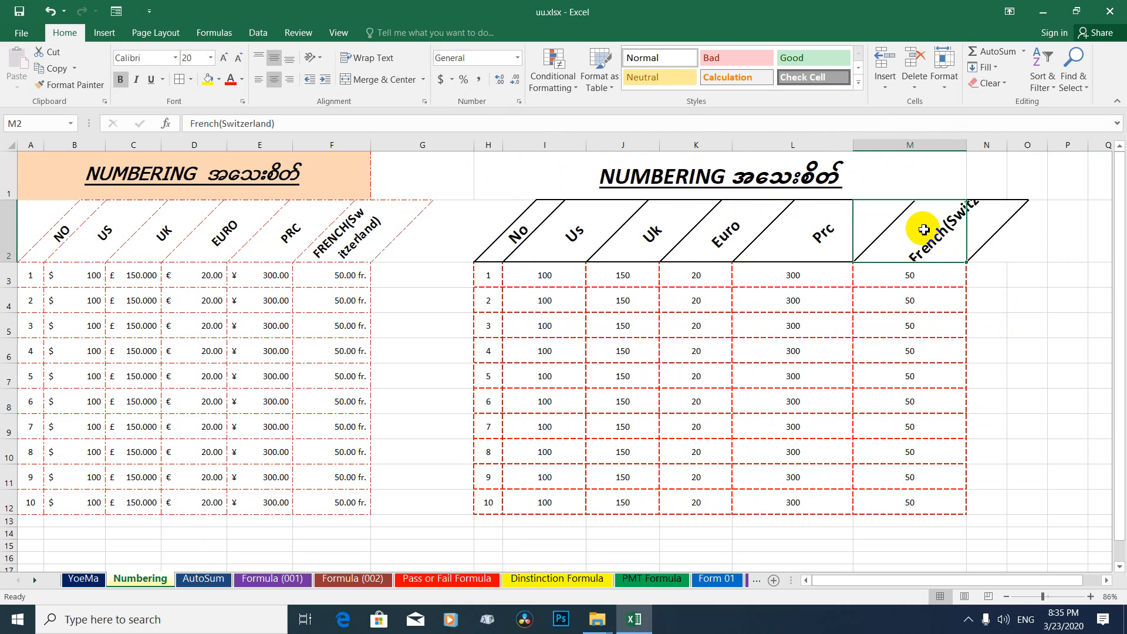
pyautogui.click(347, 229)
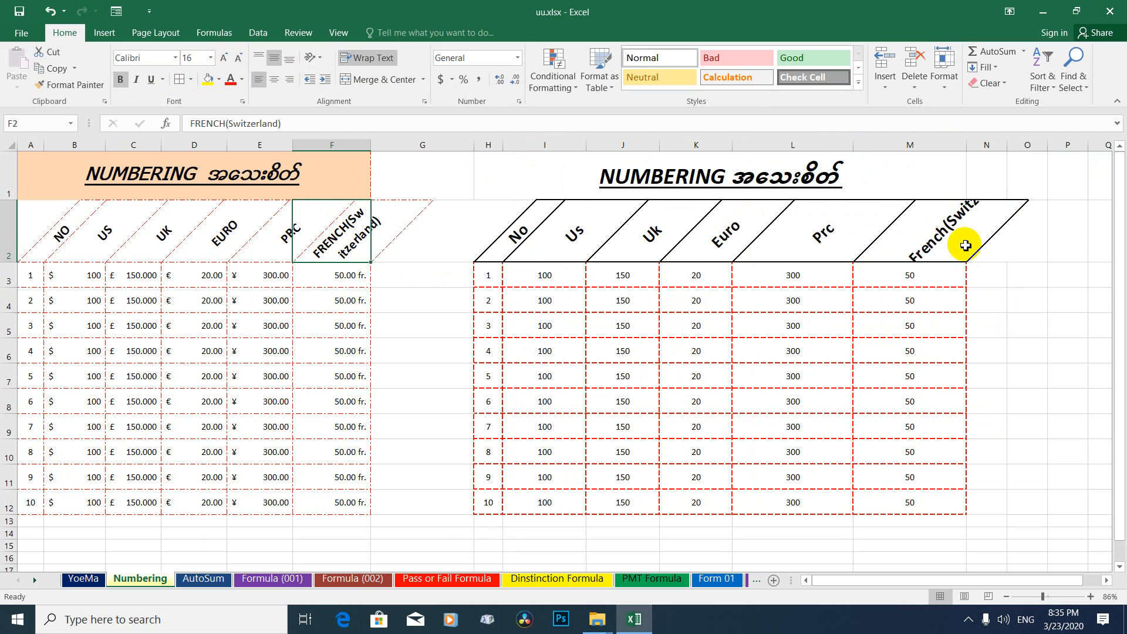
pyautogui.click(937, 241)
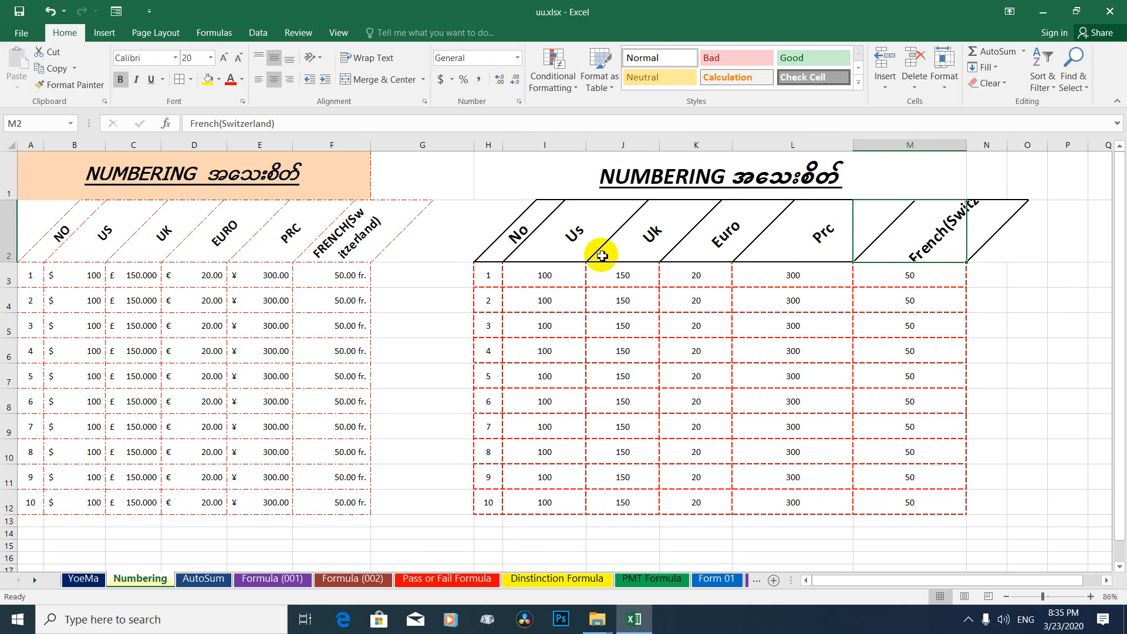
pyautogui.click(328, 236)
pyautogui.click(922, 241)
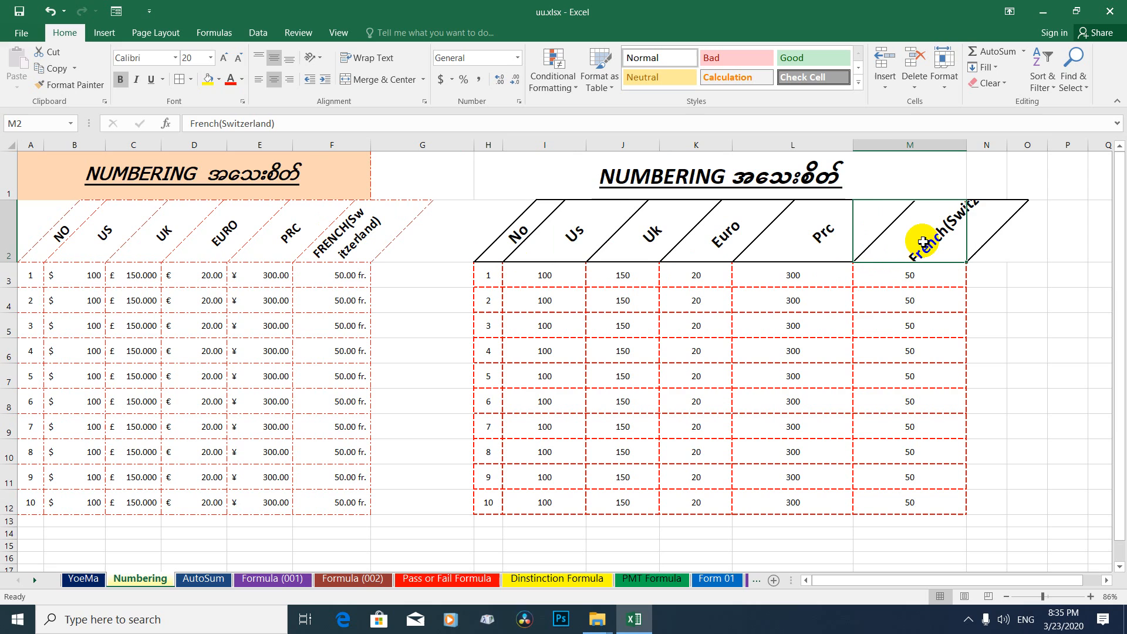
# Wrap the slanted French(Switzerland) header text in M2 of the rebuilt table.
pyautogui.click(1009, 244)
pyautogui.click(920, 229)
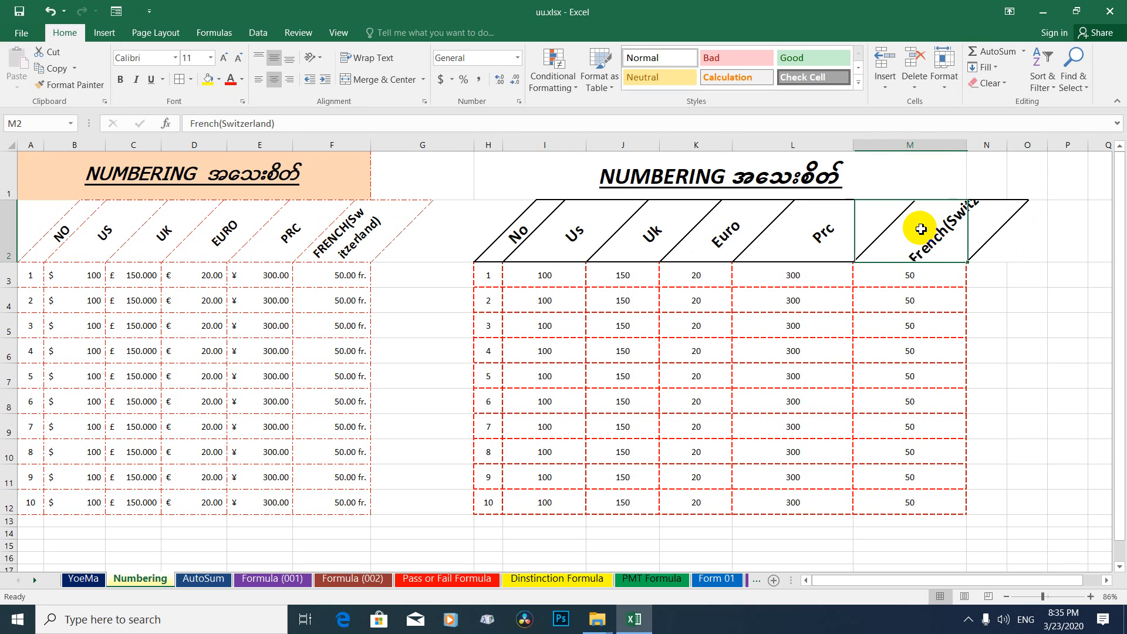
pyautogui.click(370, 59)
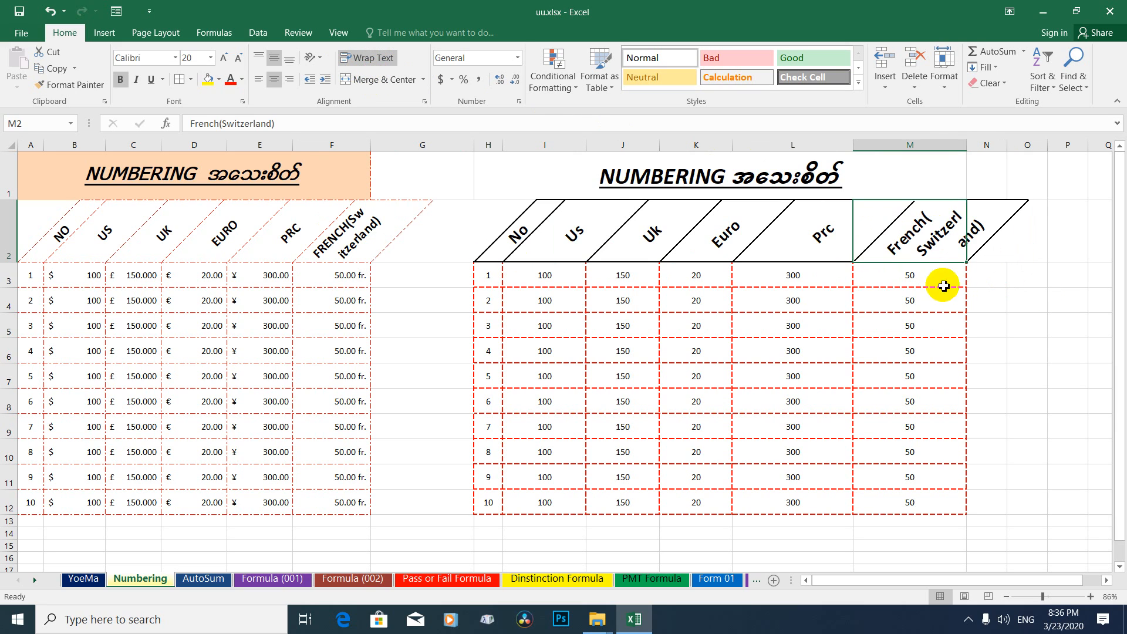
# Try Merge & Center on the original FRENCH(Switzerland) header in F2.
pyautogui.click(340, 237)
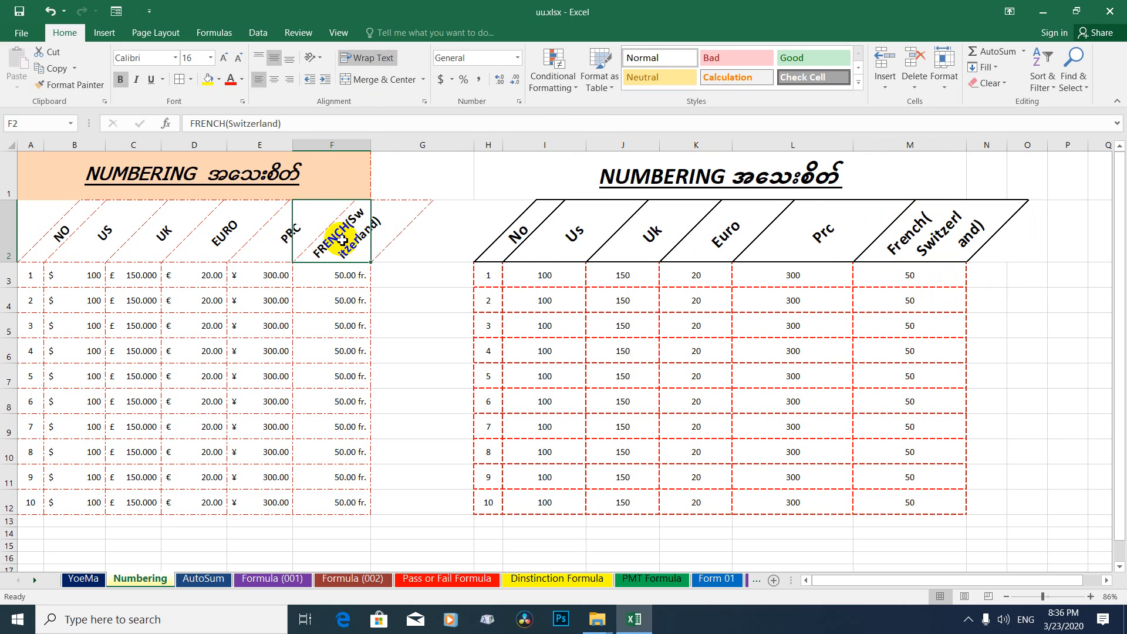
pyautogui.click(365, 82)
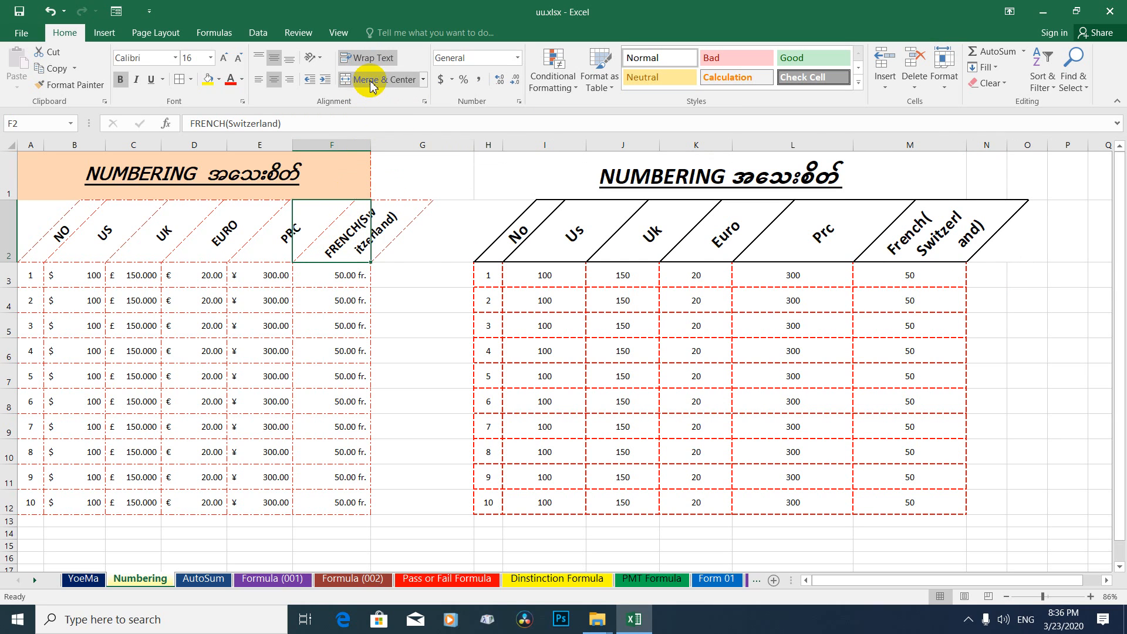
pyautogui.click(947, 256)
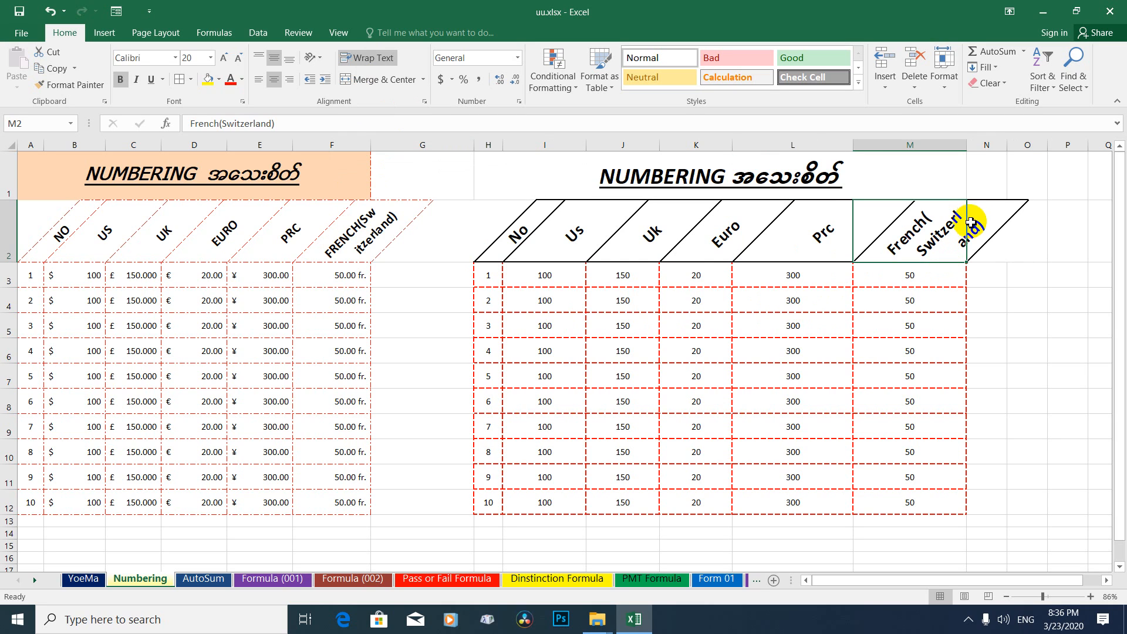
# Undo the Merge & Center change on F2 and the text wrapping in M2.
pyautogui.hotkey('ctrl', 'z')
pyautogui.hotkey('ctrl', 'z')
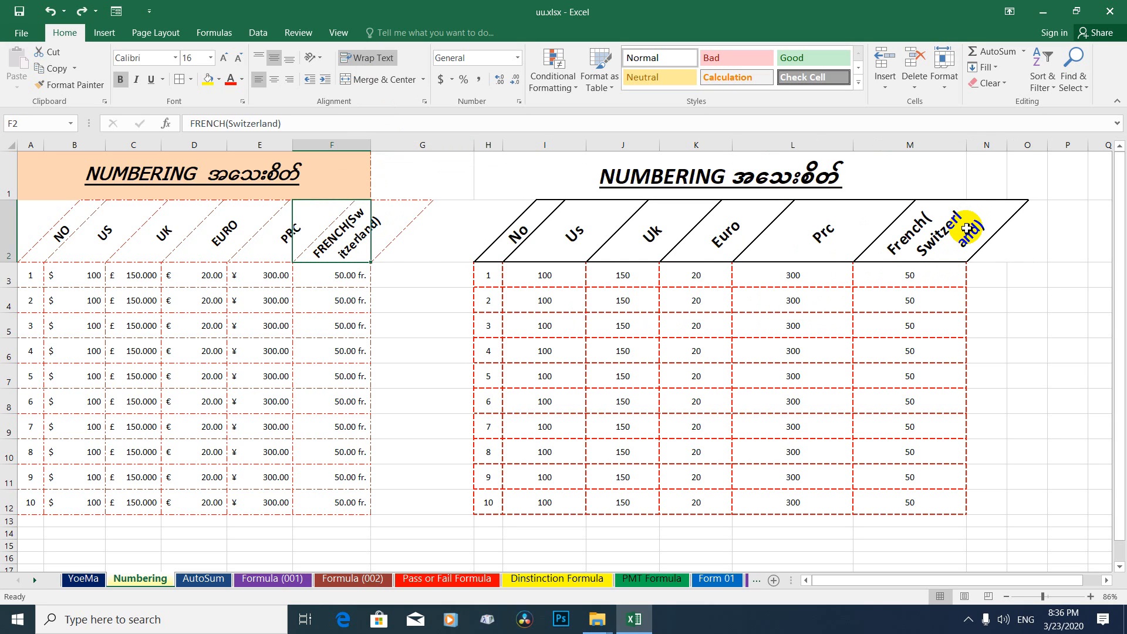
pyautogui.hotkey('ctrl', 'z')
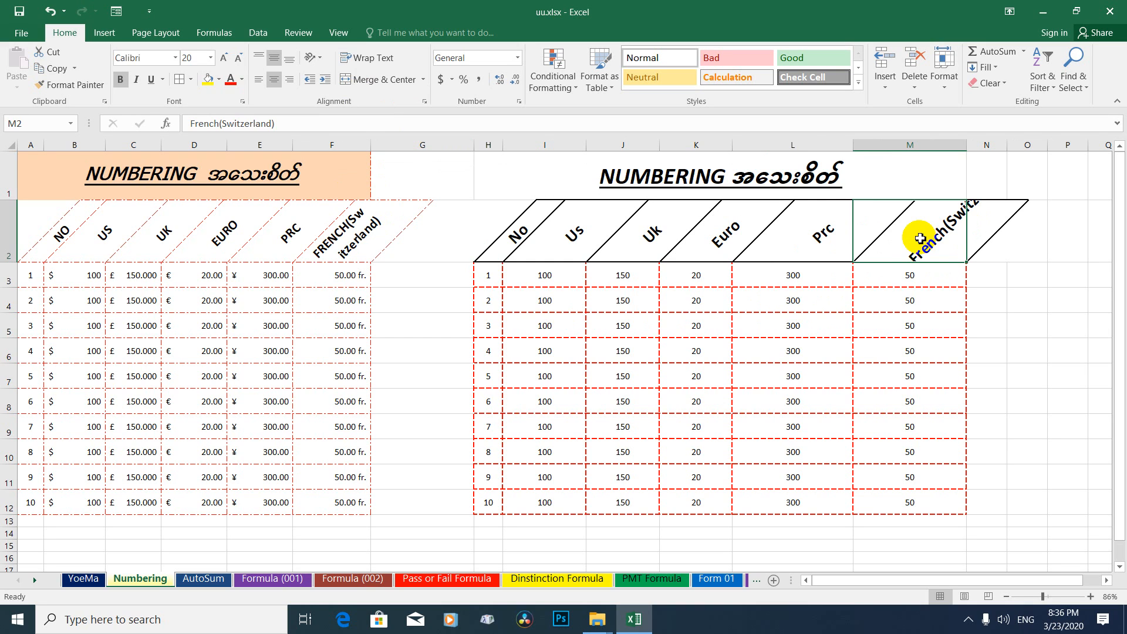
# Narrow column M of the rebuilt table and wrap the French(Switzerland) header text in M2.
pyautogui.moveTo(966, 145); pyautogui.dragTo(939, 150)
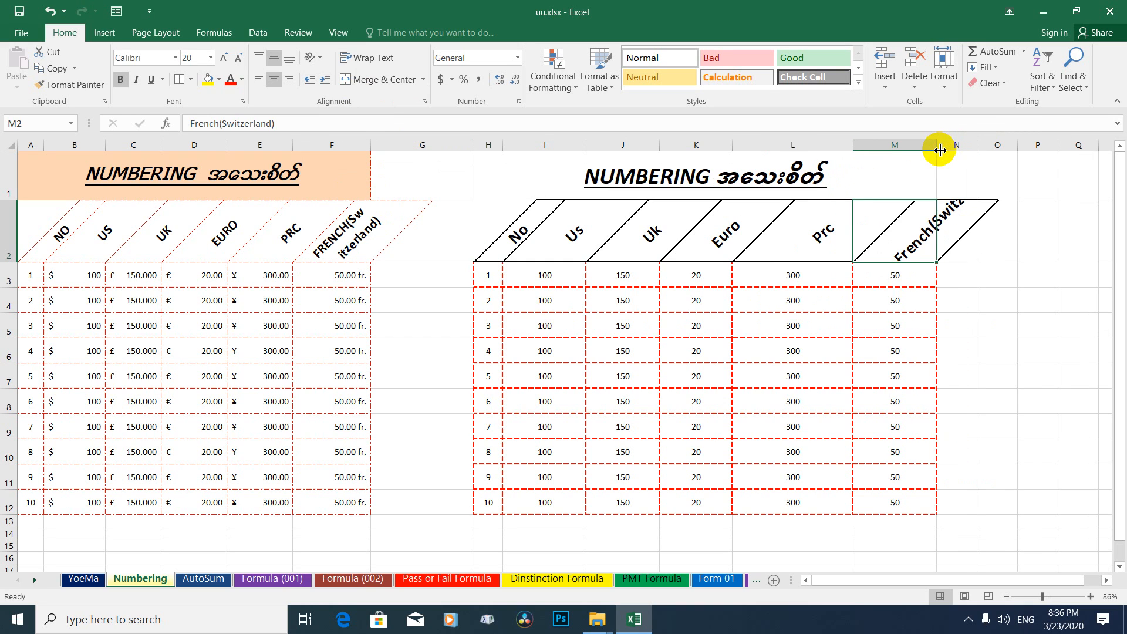
pyautogui.click(1010, 243)
pyautogui.click(913, 239)
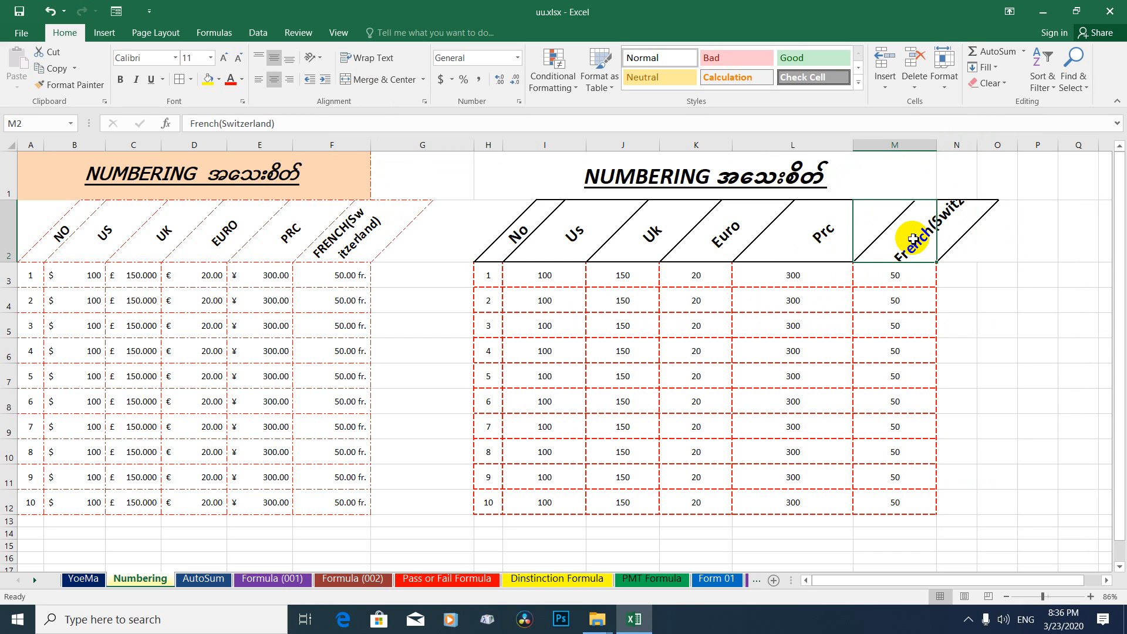
pyautogui.click(368, 58)
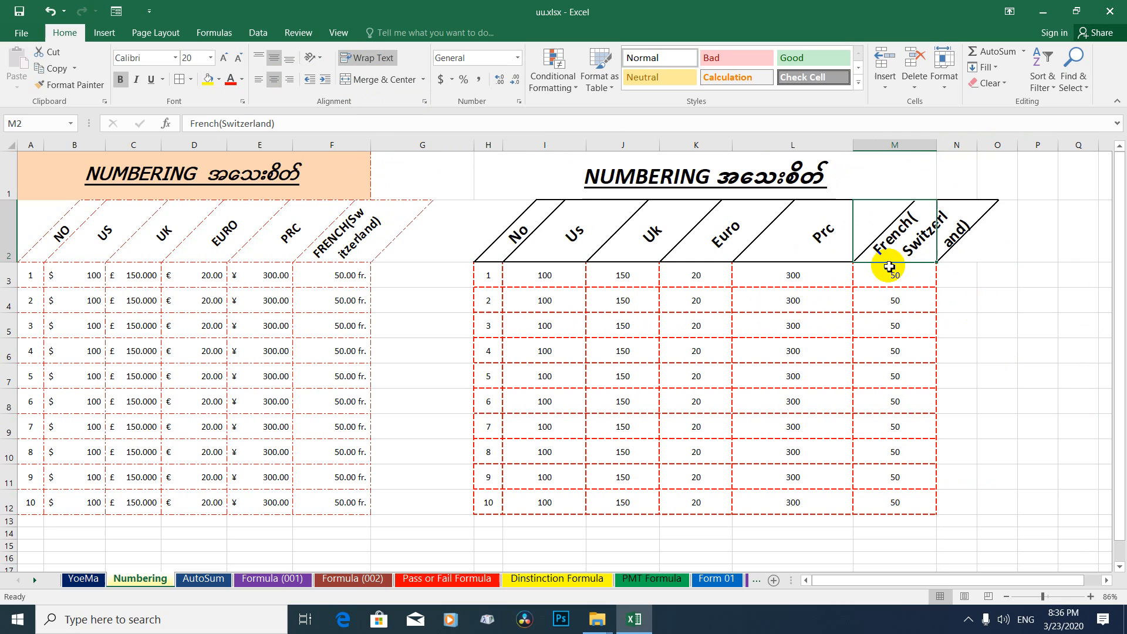
# Reduce the slanted headers' font size to 18, and narrow column L while widening column M.
pyautogui.moveTo(478, 227); pyautogui.dragTo(956, 223)
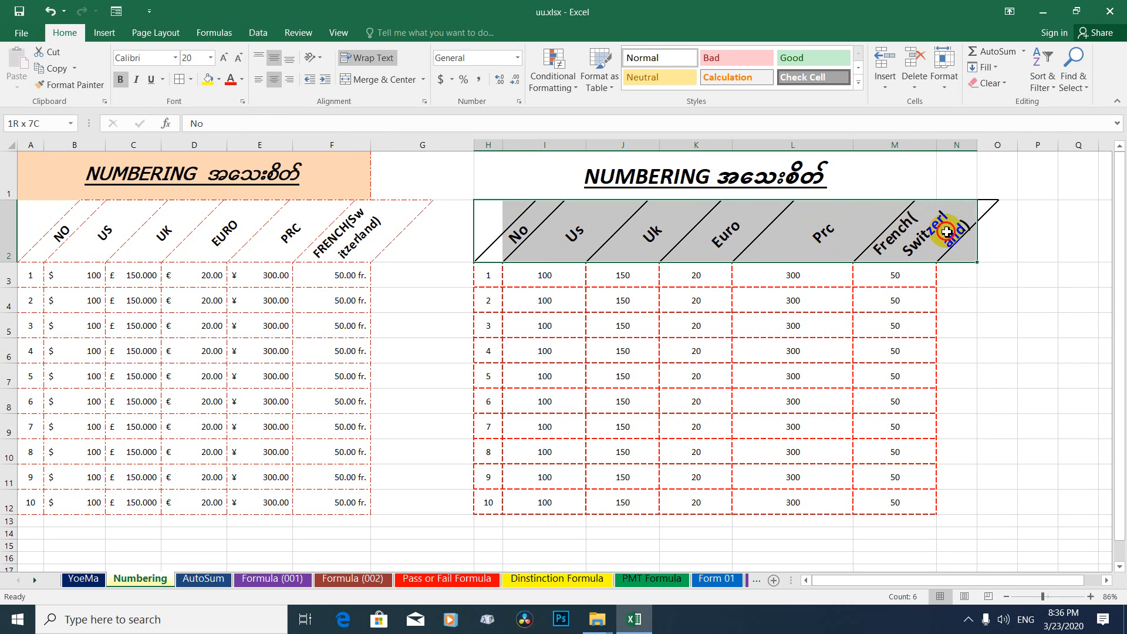
pyautogui.click(237, 58)
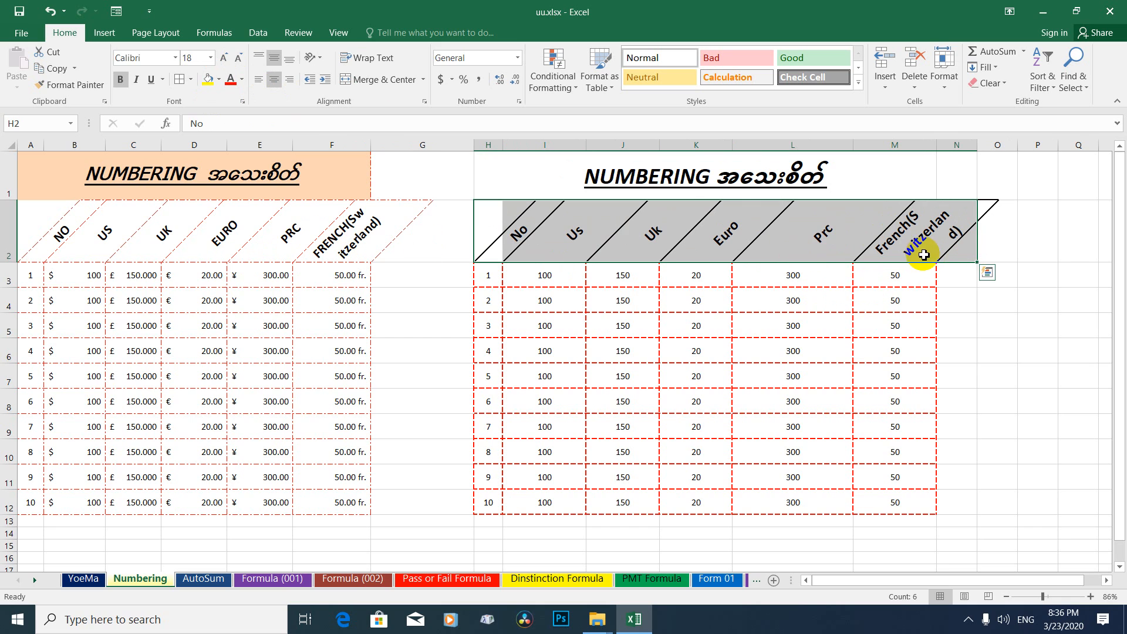
pyautogui.click(951, 220)
pyautogui.moveTo(852, 145); pyautogui.dragTo(827, 144)
pyautogui.moveTo(914, 142); pyautogui.dragTo(952, 144)
pyautogui.click(926, 231)
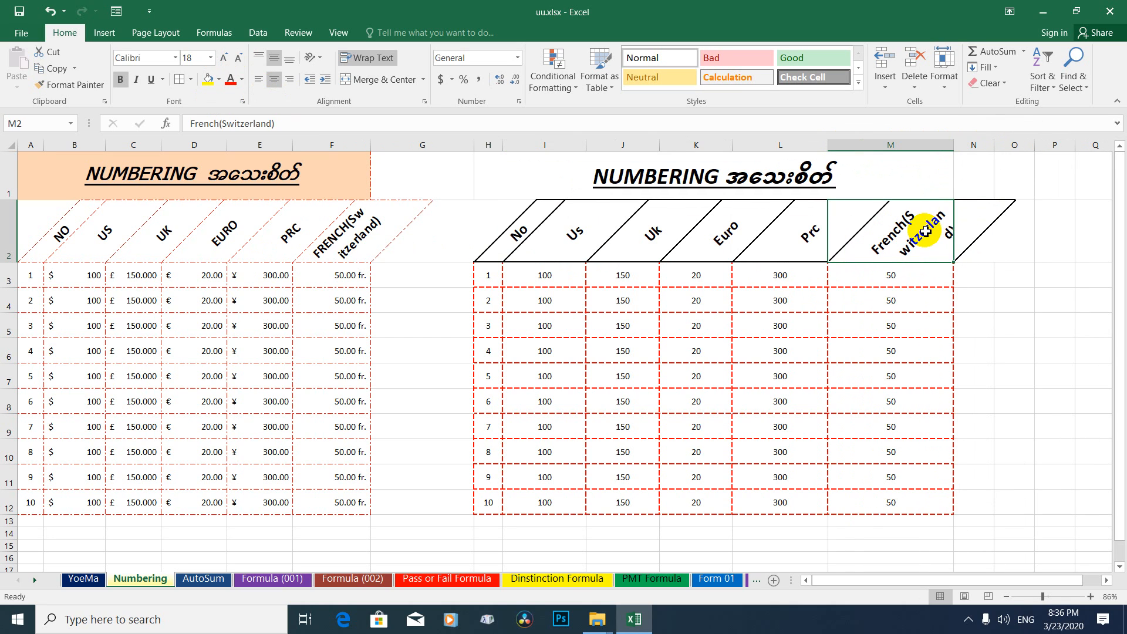
# Reduce the font size of the slanted headers in H2:M2 to 16.
pyautogui.moveTo(516, 235); pyautogui.dragTo(950, 222)
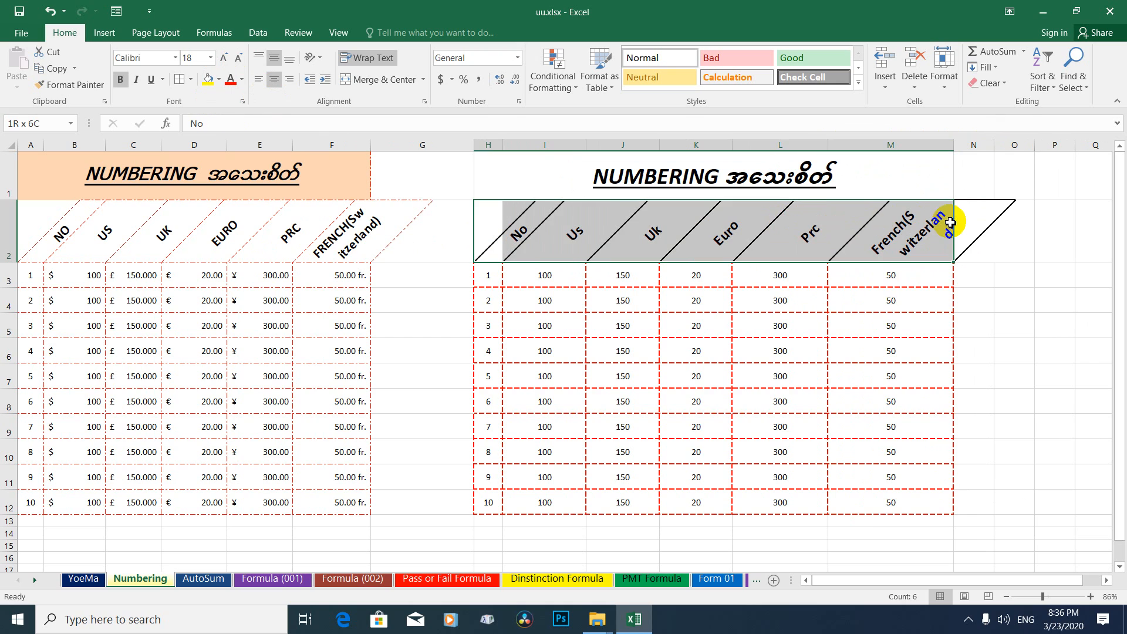
pyautogui.click(238, 58)
pyautogui.click(1017, 291)
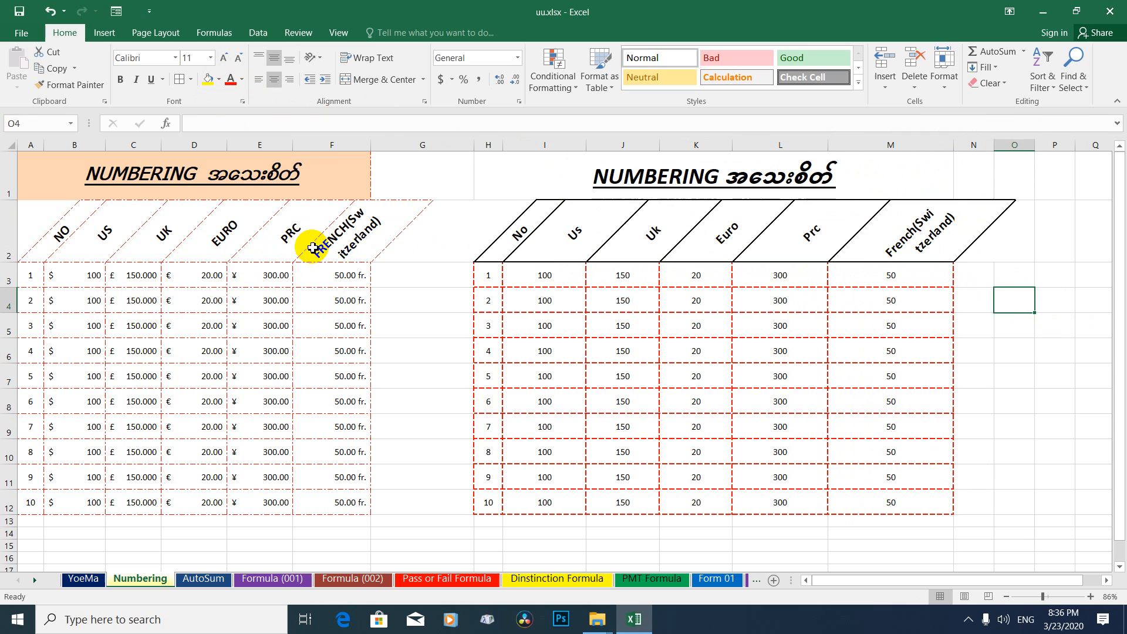
pyautogui.moveTo(515, 240); pyautogui.dragTo(894, 233)
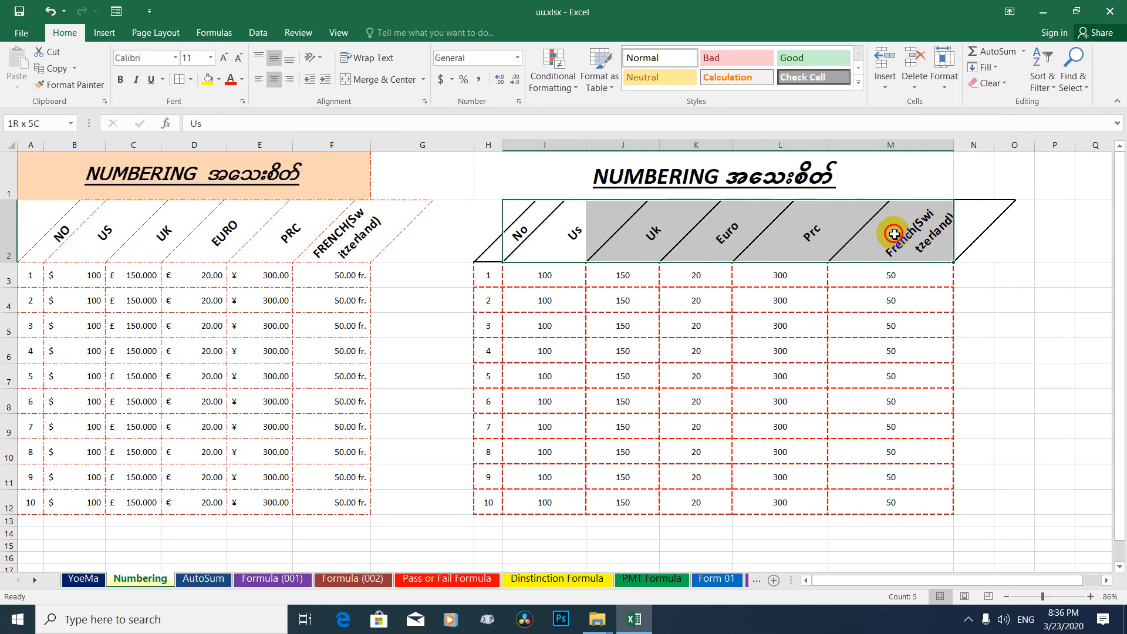
pyautogui.click(62, 234)
pyautogui.click(516, 229)
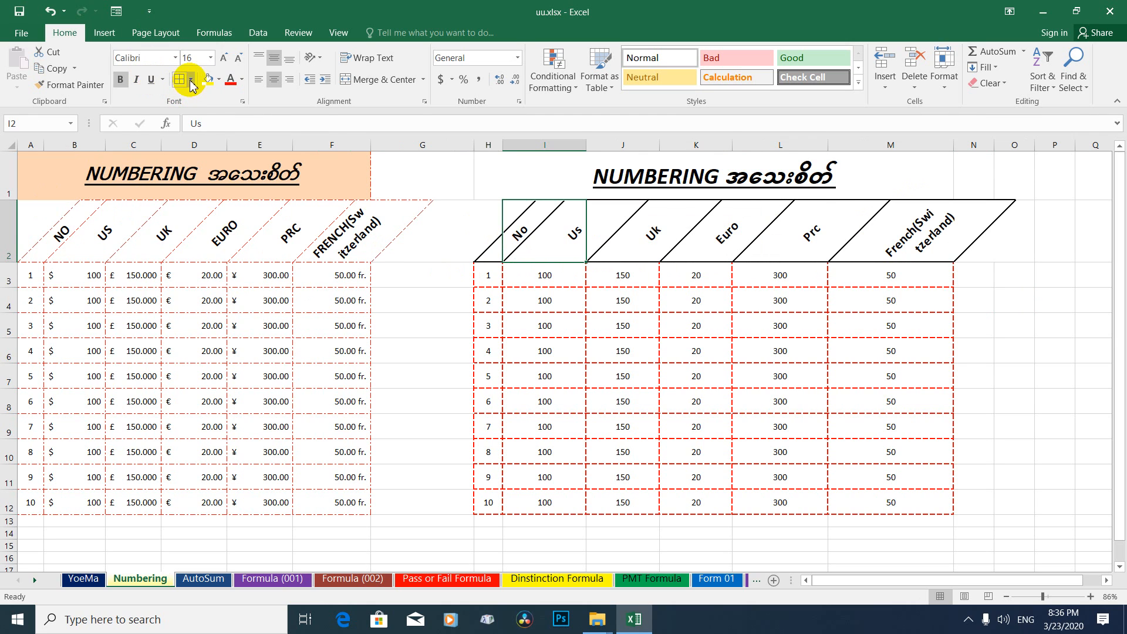
pyautogui.click(423, 101)
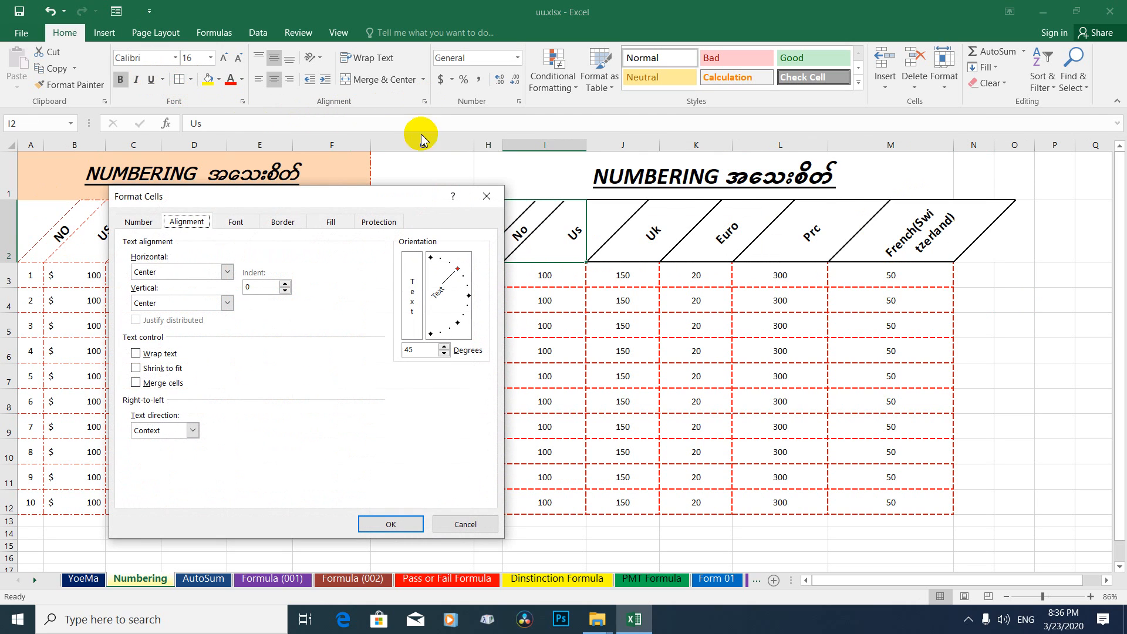
pyautogui.click(237, 222)
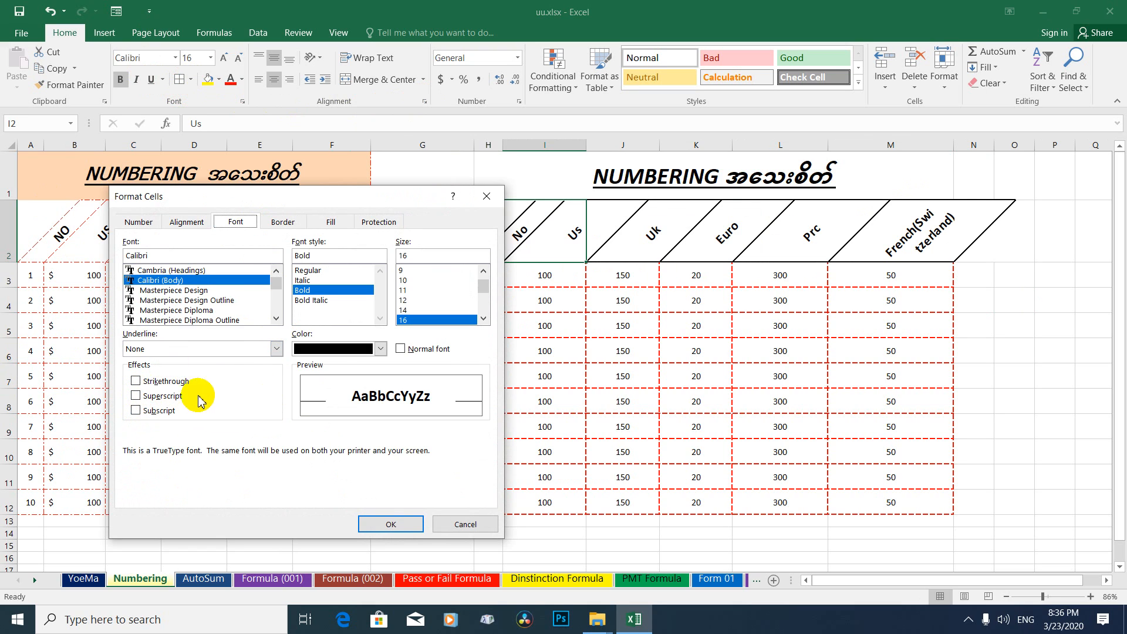
pyautogui.click(381, 348)
pyautogui.click(383, 350)
pyautogui.click(401, 349)
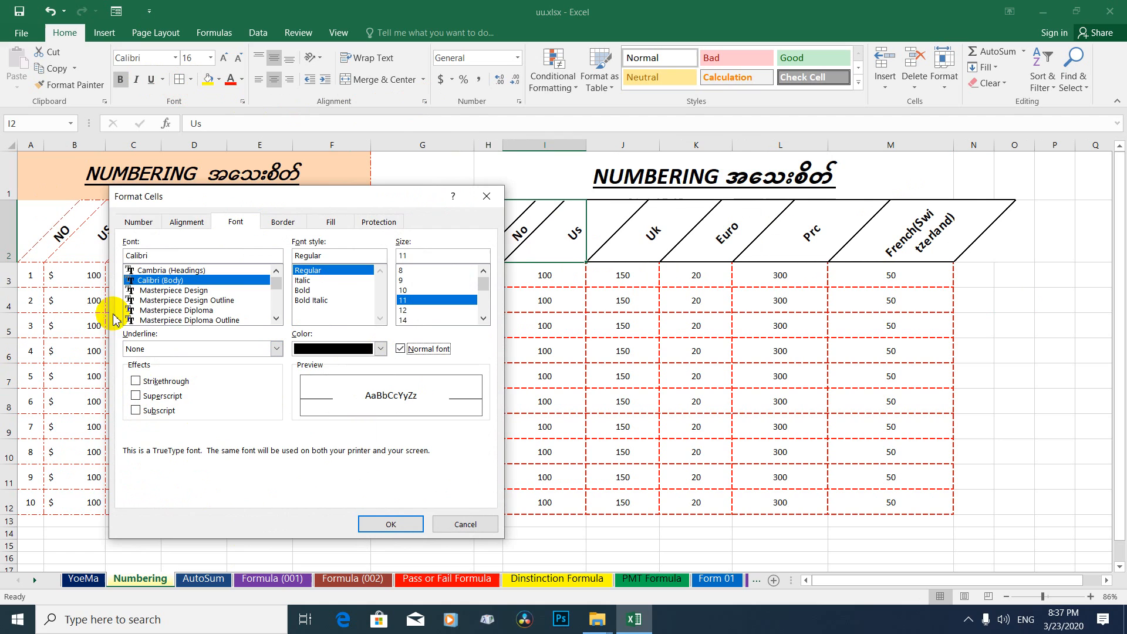
pyautogui.moveTo(271, 292); pyautogui.dragTo(282, 314)
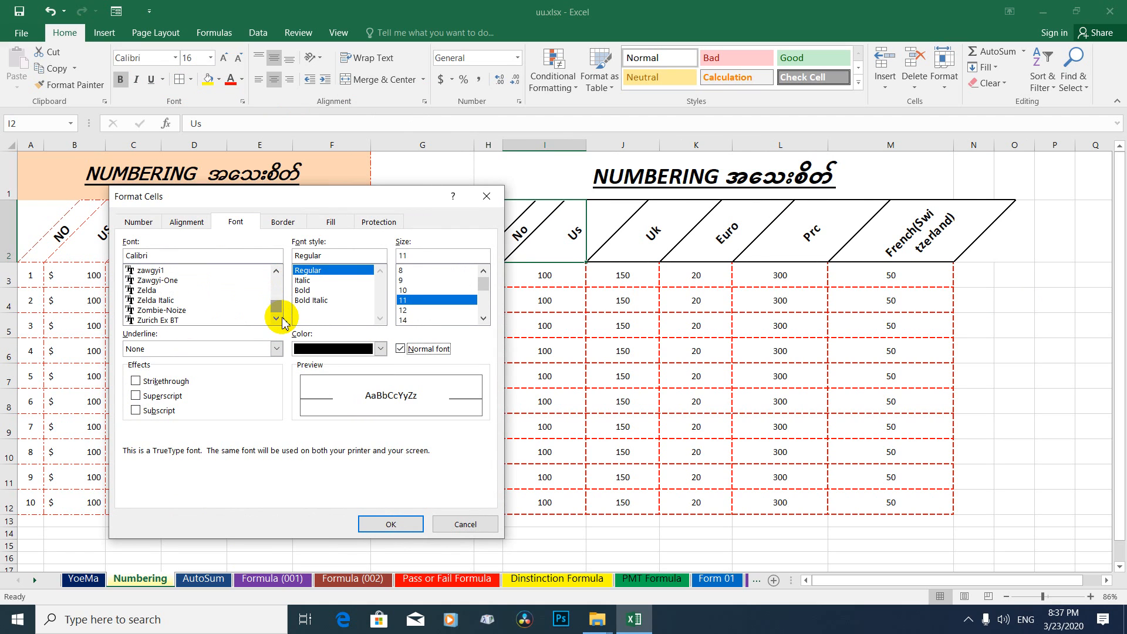
pyautogui.click(302, 290)
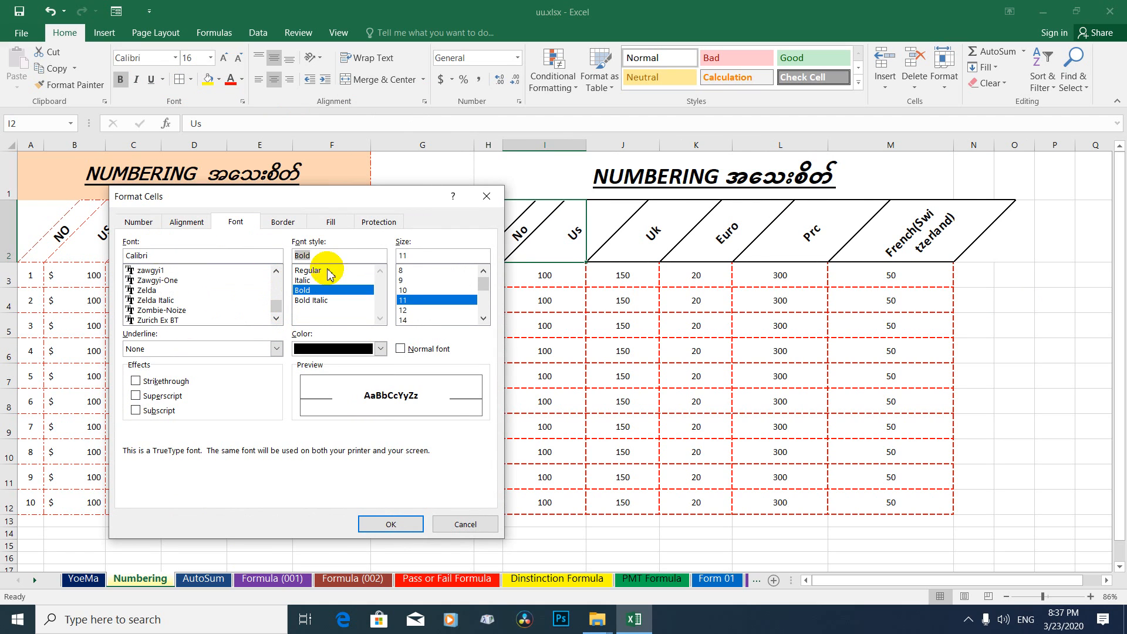
pyautogui.click(475, 528)
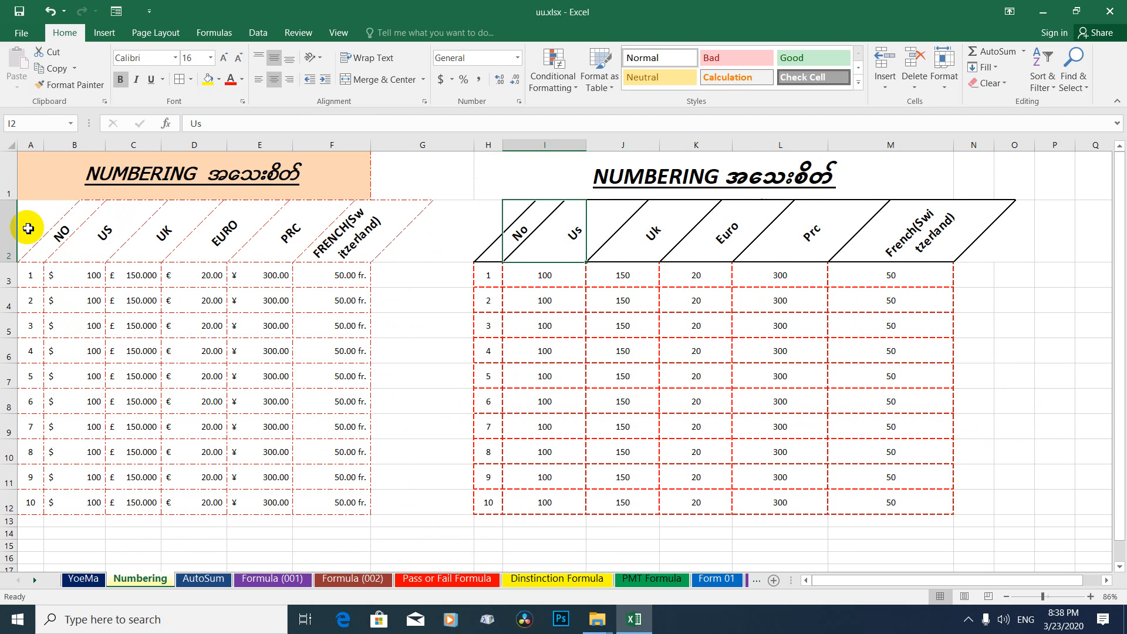
# Apply the $ English (United States) accounting format to the Us values in I3:I12.
pyautogui.moveTo(33, 276); pyautogui.dragTo(322, 493)
pyautogui.click(513, 421)
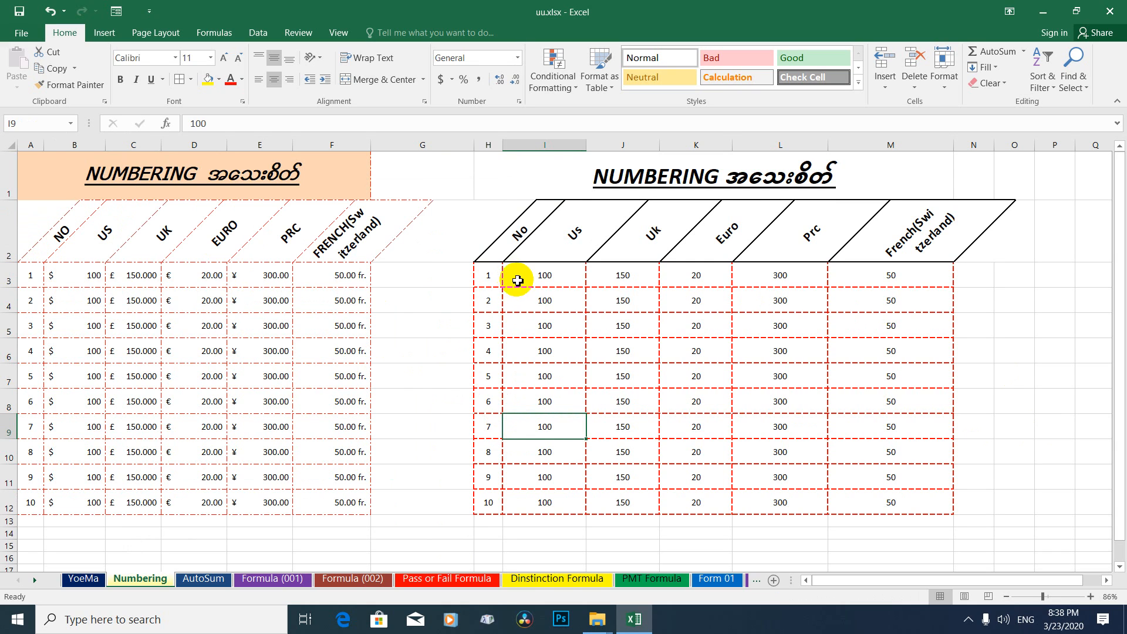
pyautogui.moveTo(521, 276); pyautogui.dragTo(548, 497)
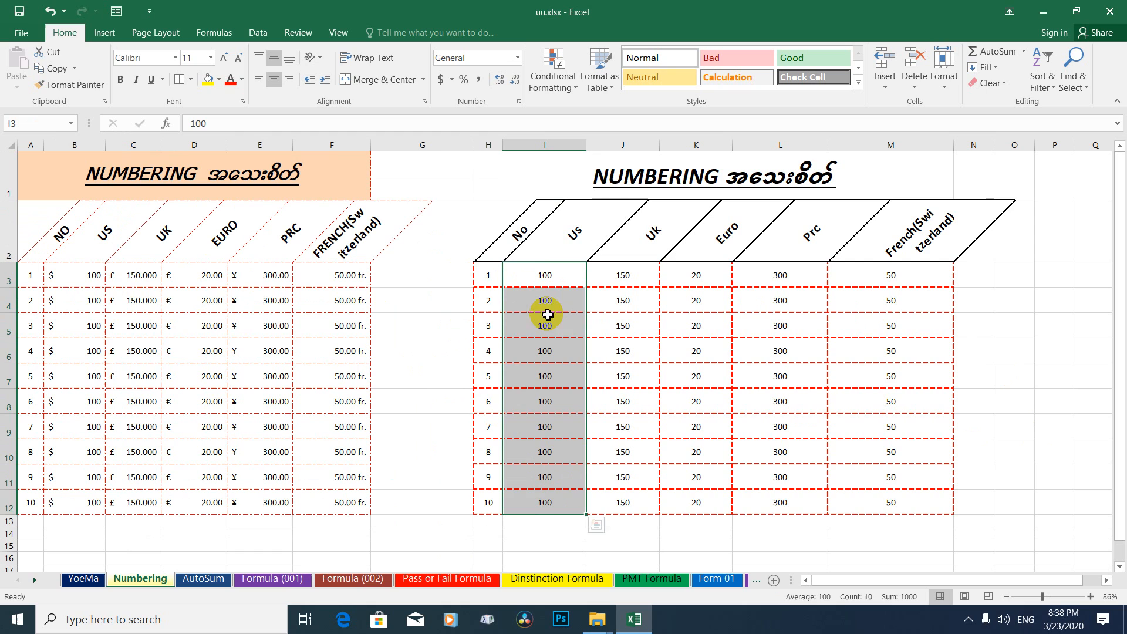
pyautogui.click(521, 273)
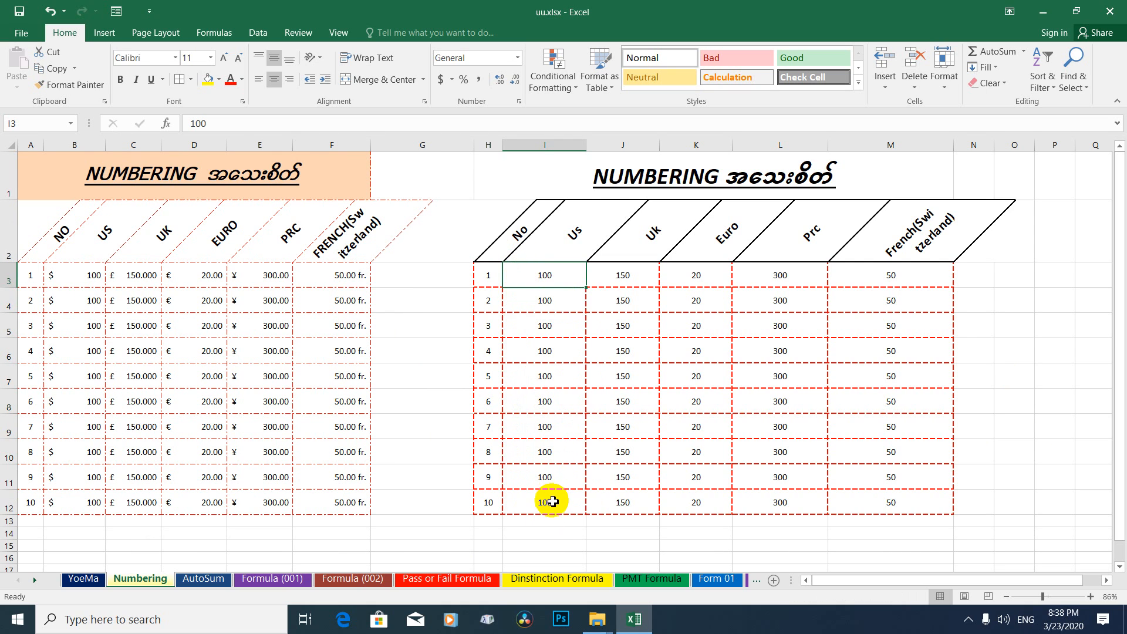
pyautogui.keyDown('shift'); pyautogui.click(552, 502); pyautogui.keyUp('shift')
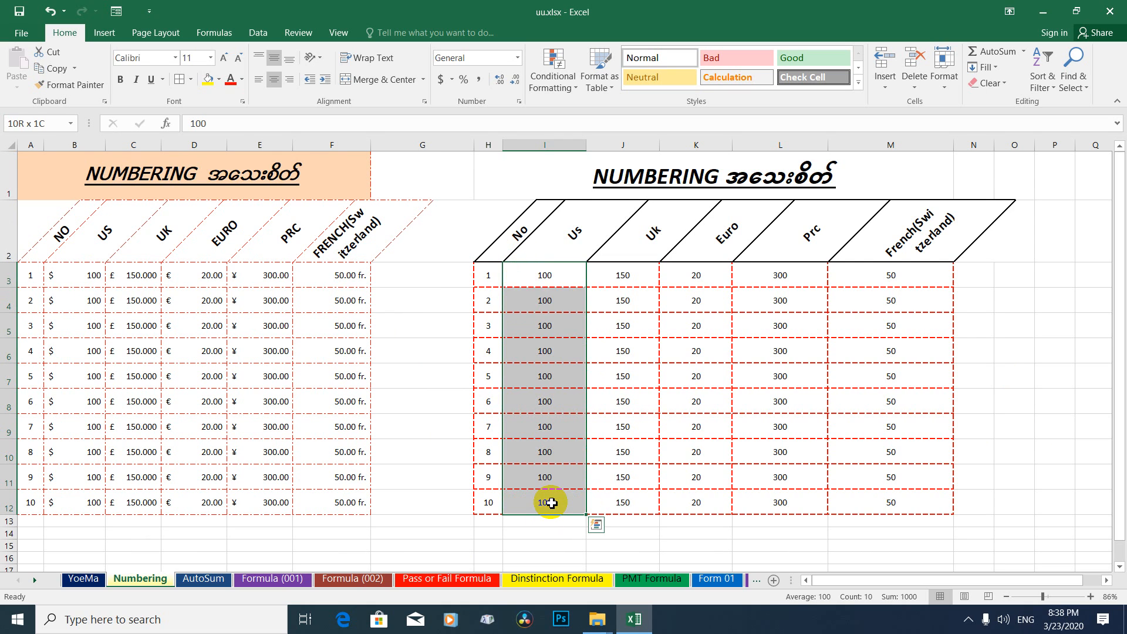
pyautogui.click(452, 82)
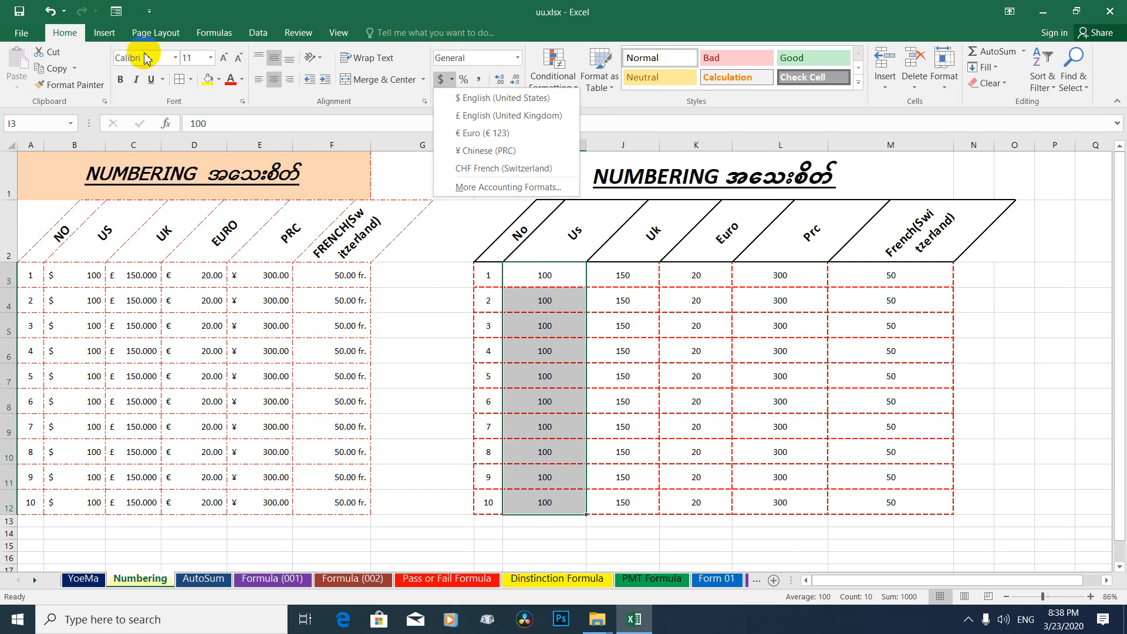
pyautogui.click(507, 99)
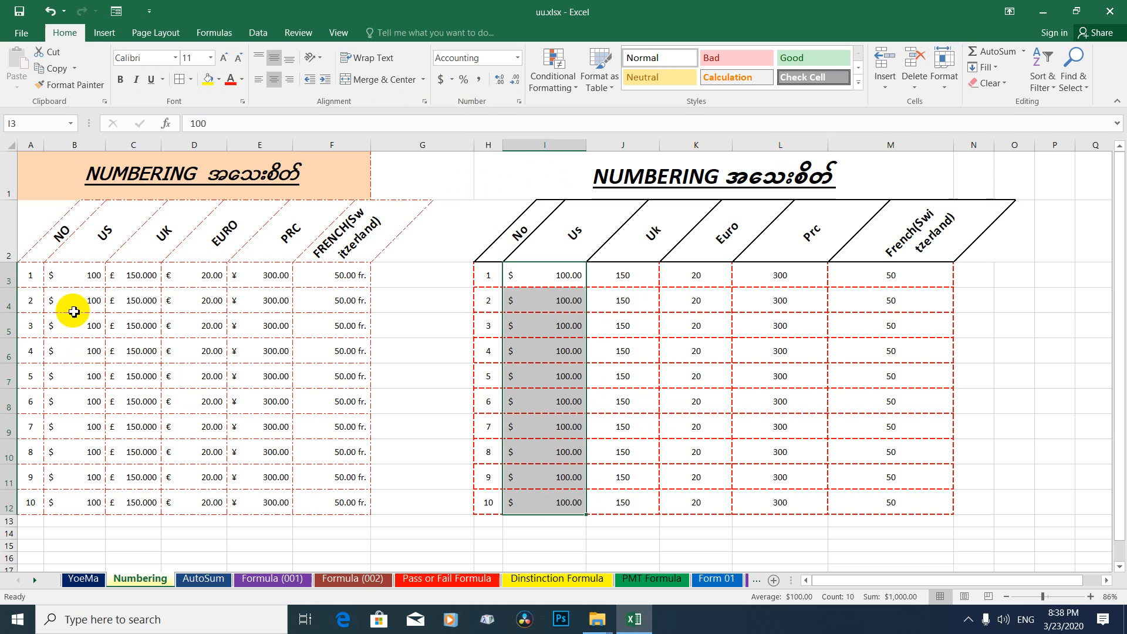
# Apply the £ English (United Kingdom) accounting format to the Uk values in J3:J12.
pyautogui.moveTo(621, 275); pyautogui.dragTo(618, 503)
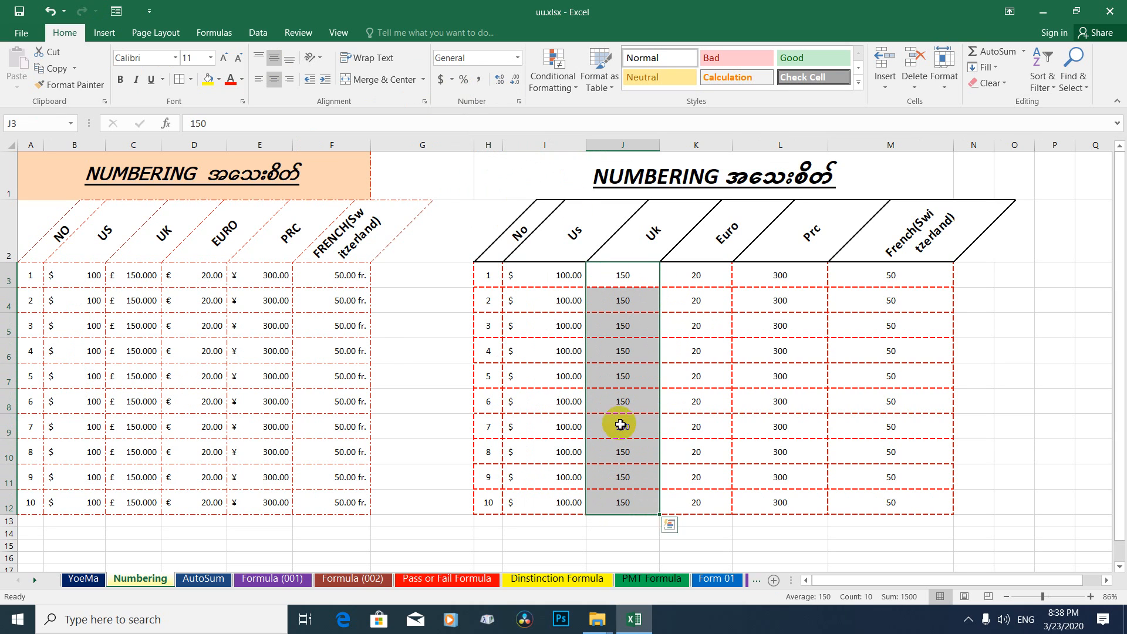
pyautogui.click(453, 79)
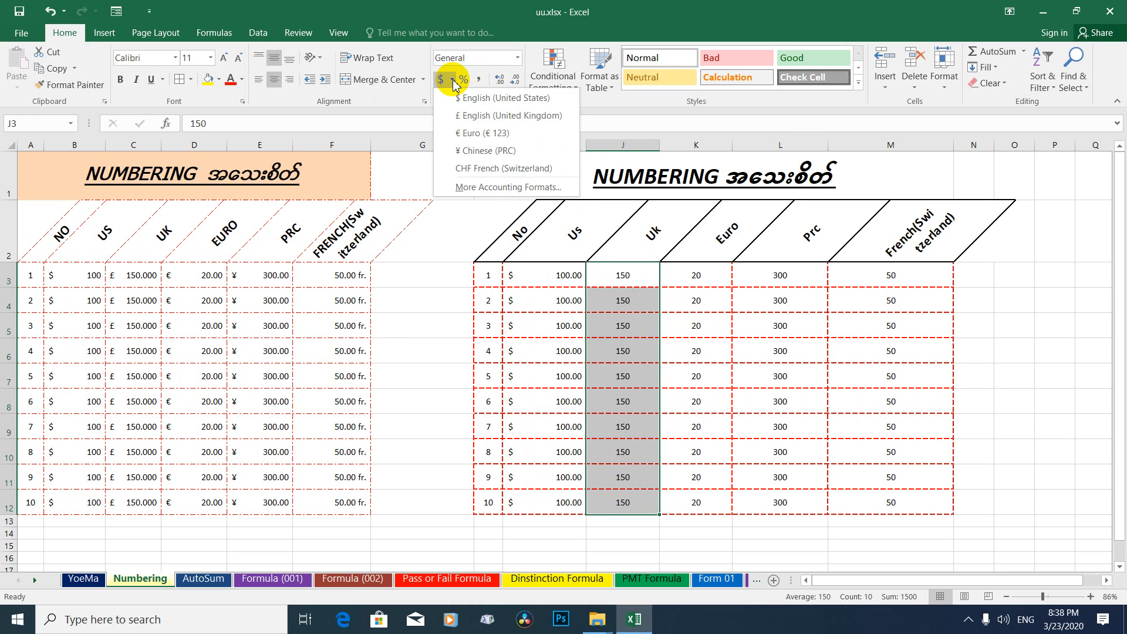
pyautogui.click(468, 116)
# Apply the € Euro (€ 123) accounting format to the Euro values in K3:K12.
pyautogui.moveTo(702, 277); pyautogui.dragTo(713, 504)
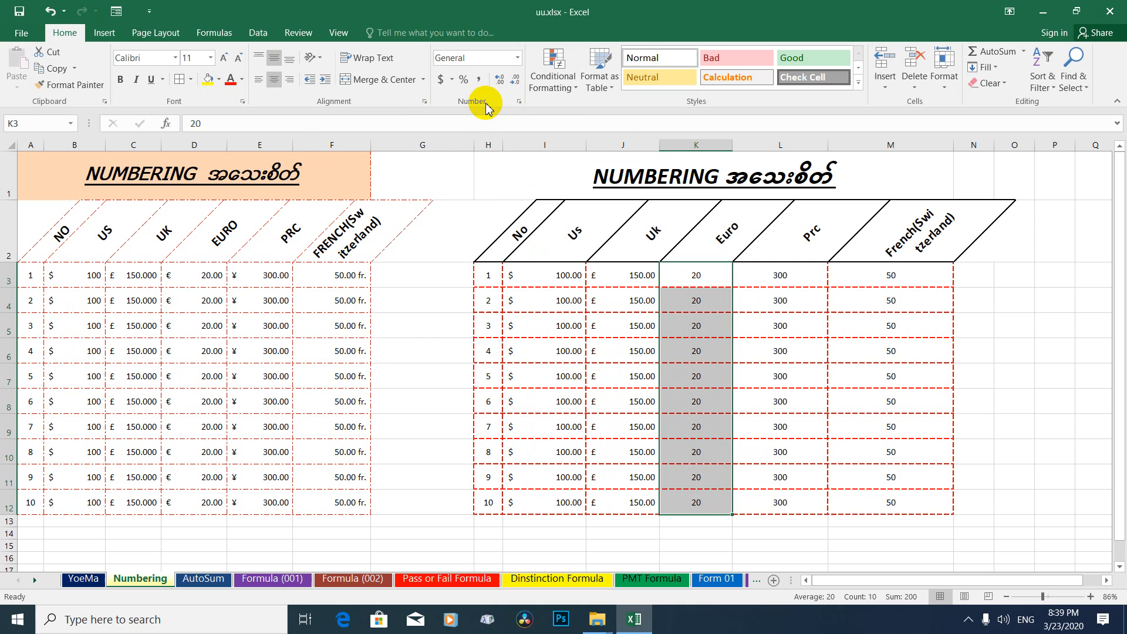
pyautogui.click(453, 80)
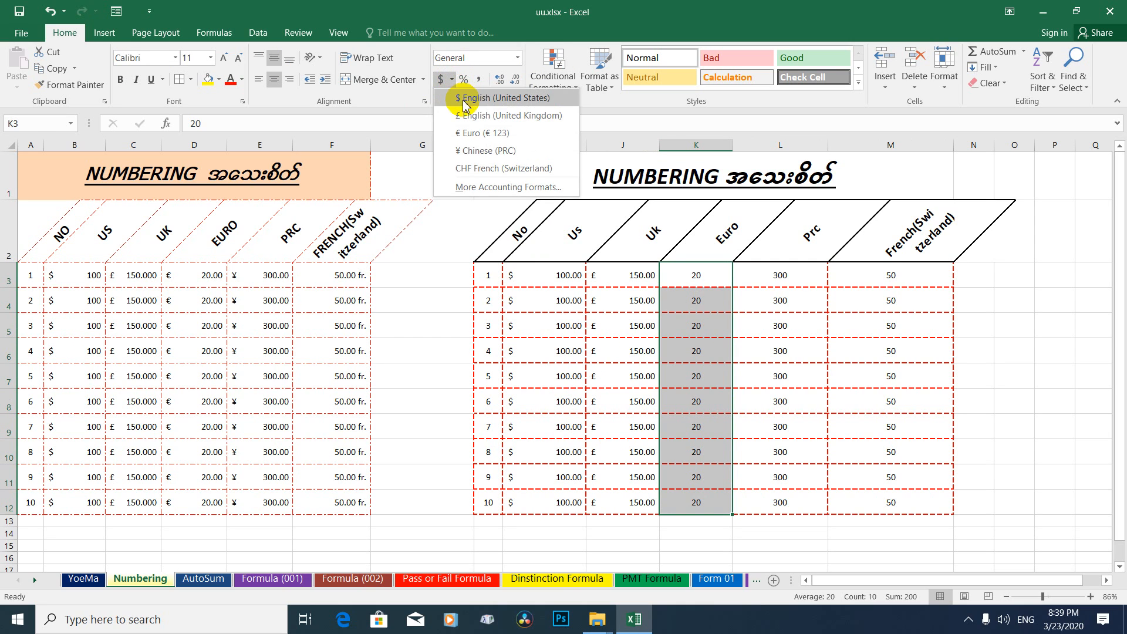
pyautogui.click(475, 133)
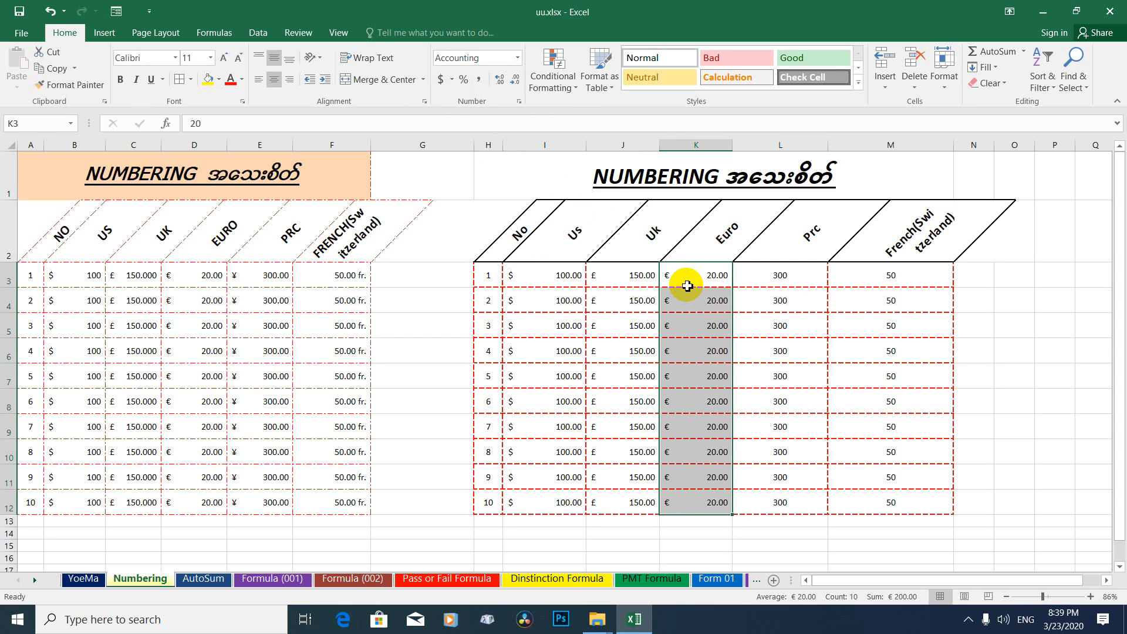
# Apply the ¥ Chinese (PRC) accounting format to the Prc values in L3:L12.
pyautogui.moveTo(784, 281); pyautogui.dragTo(776, 499)
pyautogui.click(450, 79)
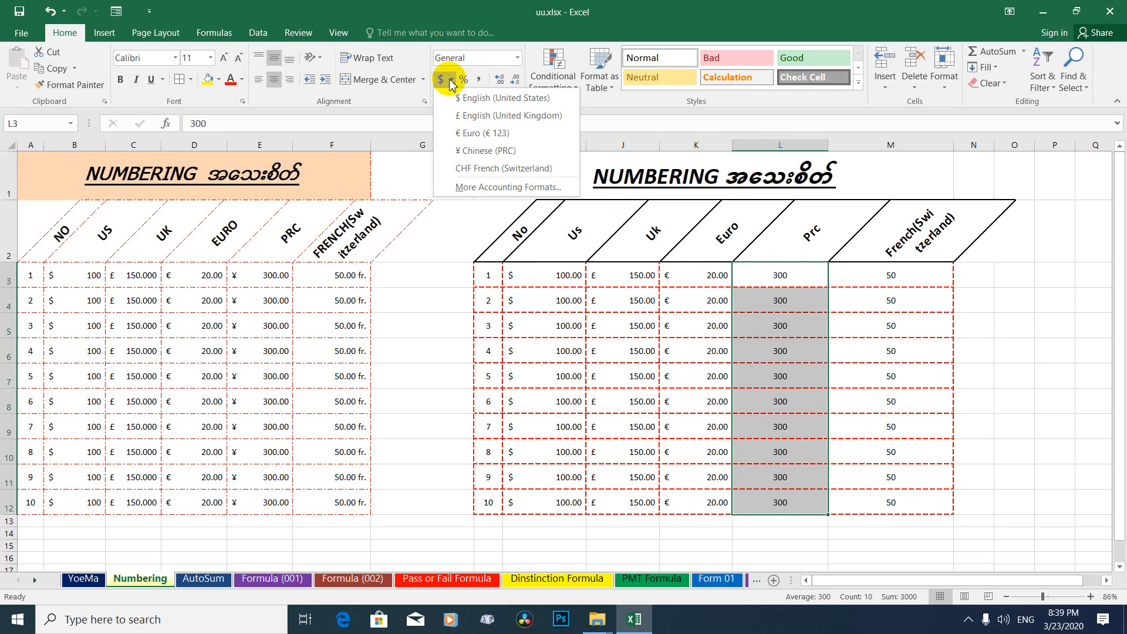
pyautogui.click(470, 151)
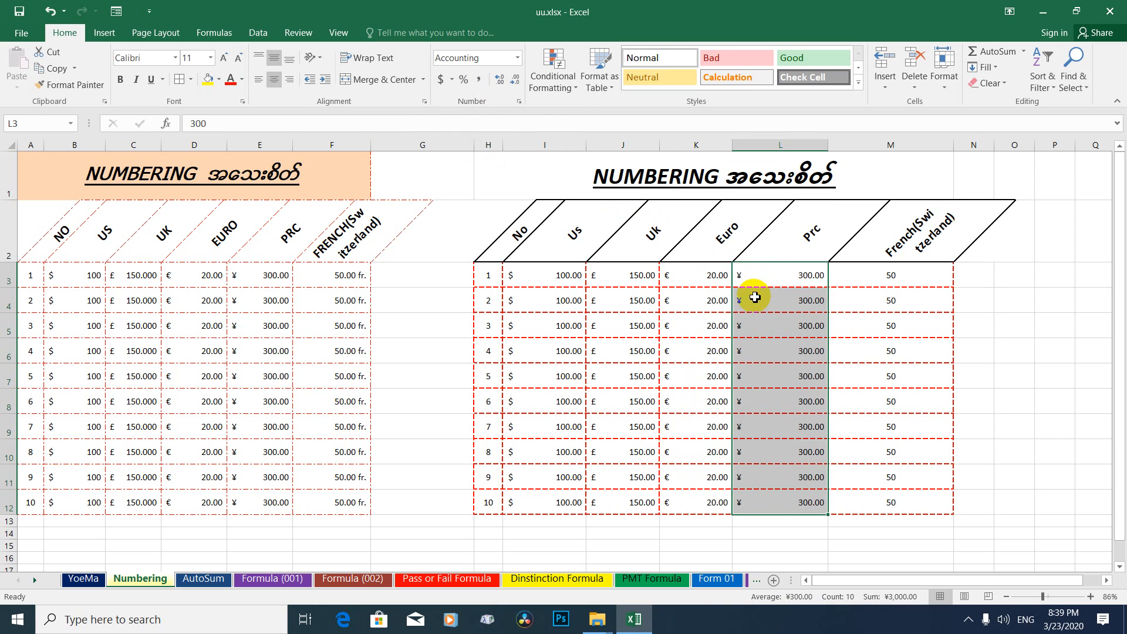
# Apply the CHF French (Switzerland) accounting format to the French(Switzerland) values in M3:M12.
pyautogui.moveTo(873, 278); pyautogui.dragTo(865, 497)
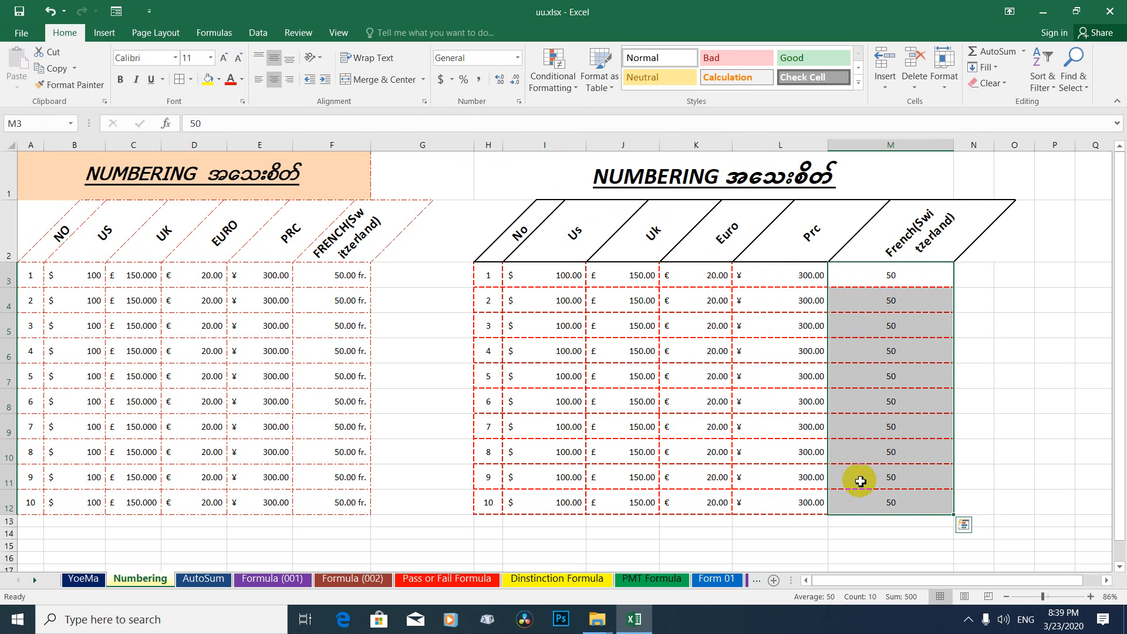
pyautogui.click(452, 80)
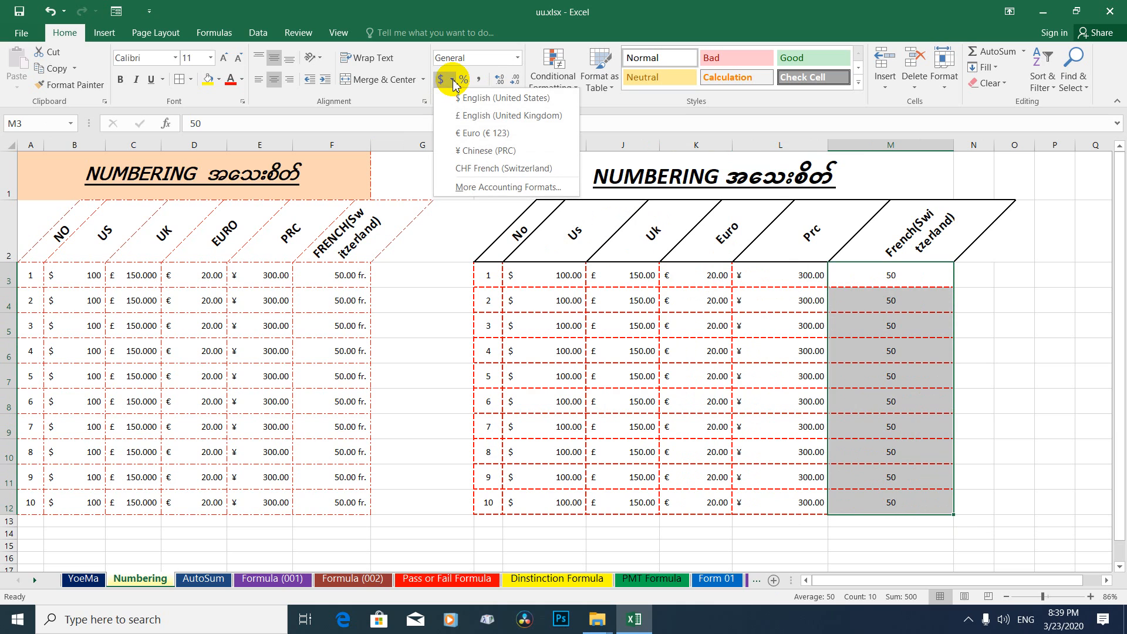
pyautogui.click(494, 170)
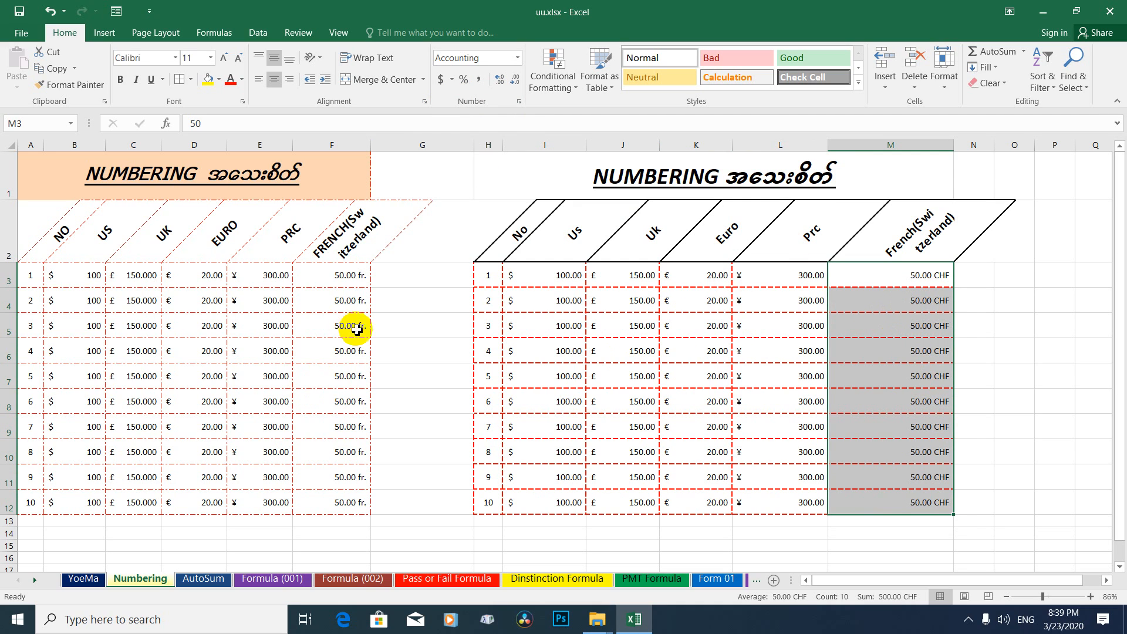
pyautogui.moveTo(338, 276); pyautogui.dragTo(339, 508)
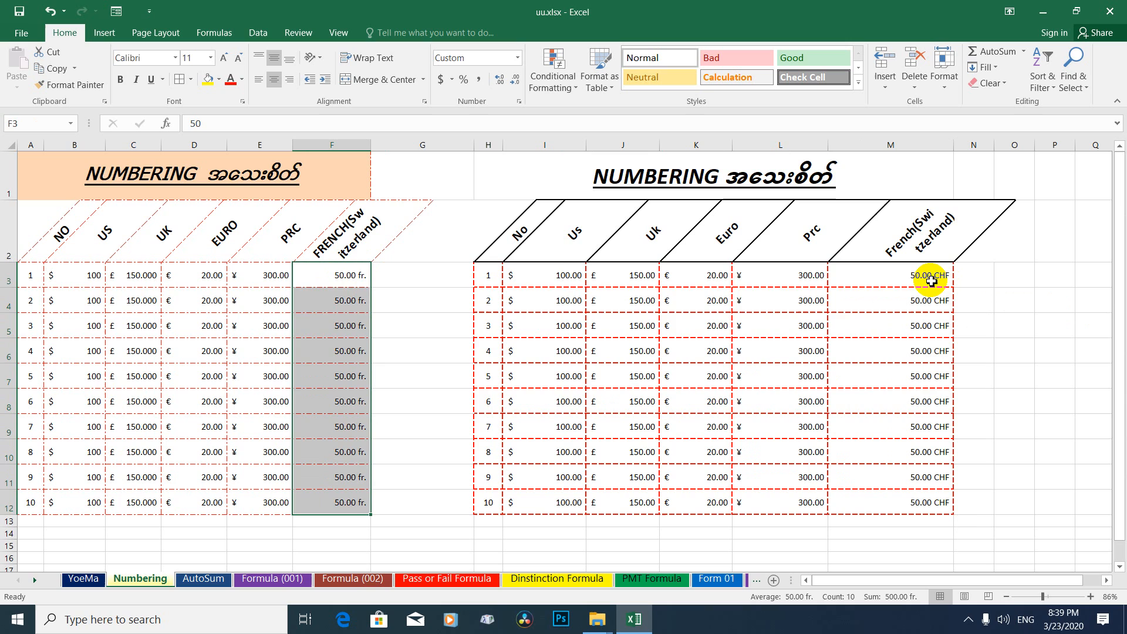
pyautogui.moveTo(926, 275); pyautogui.dragTo(927, 501)
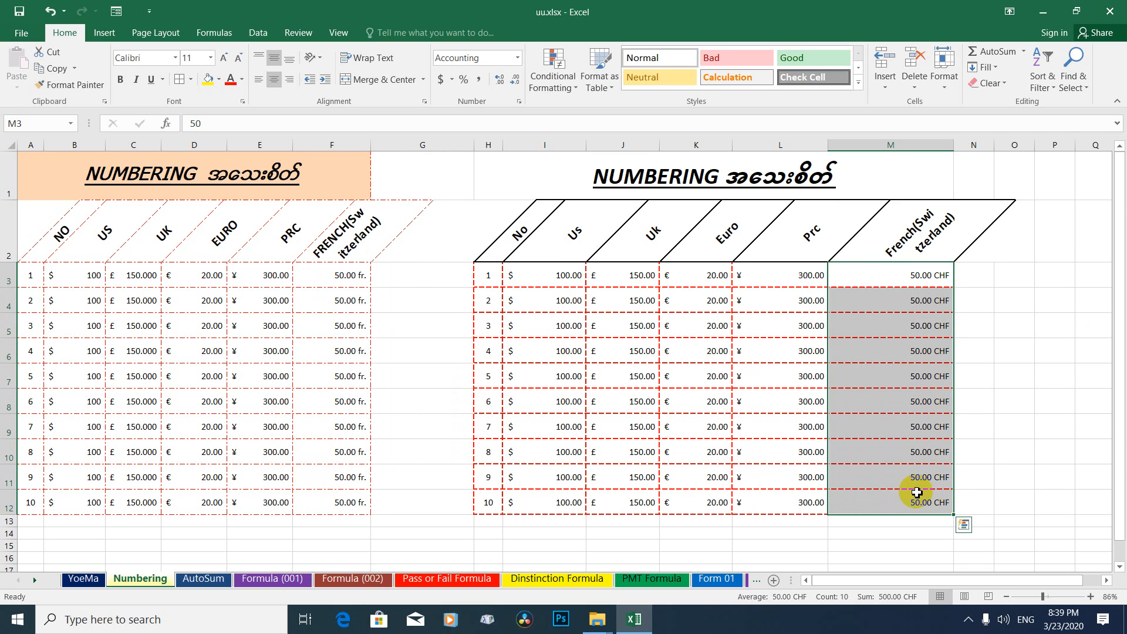
pyautogui.click(893, 457)
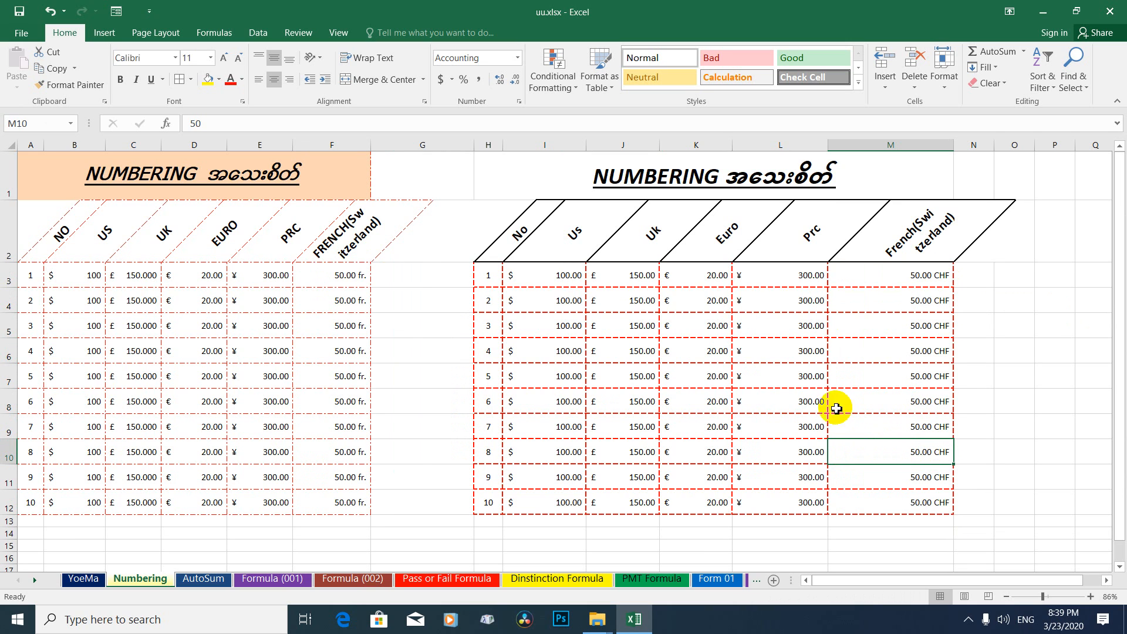
# Reduce the Us values in I3:I12 to no decimal places, matching the original table's US column.
pyautogui.click(558, 275)
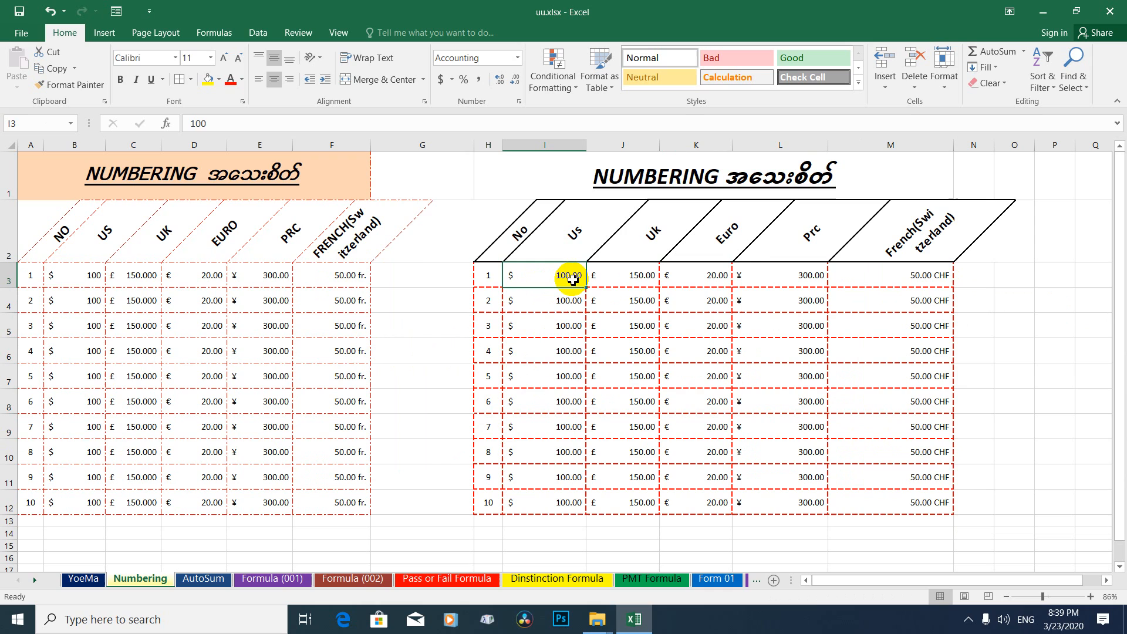
pyautogui.click(86, 280)
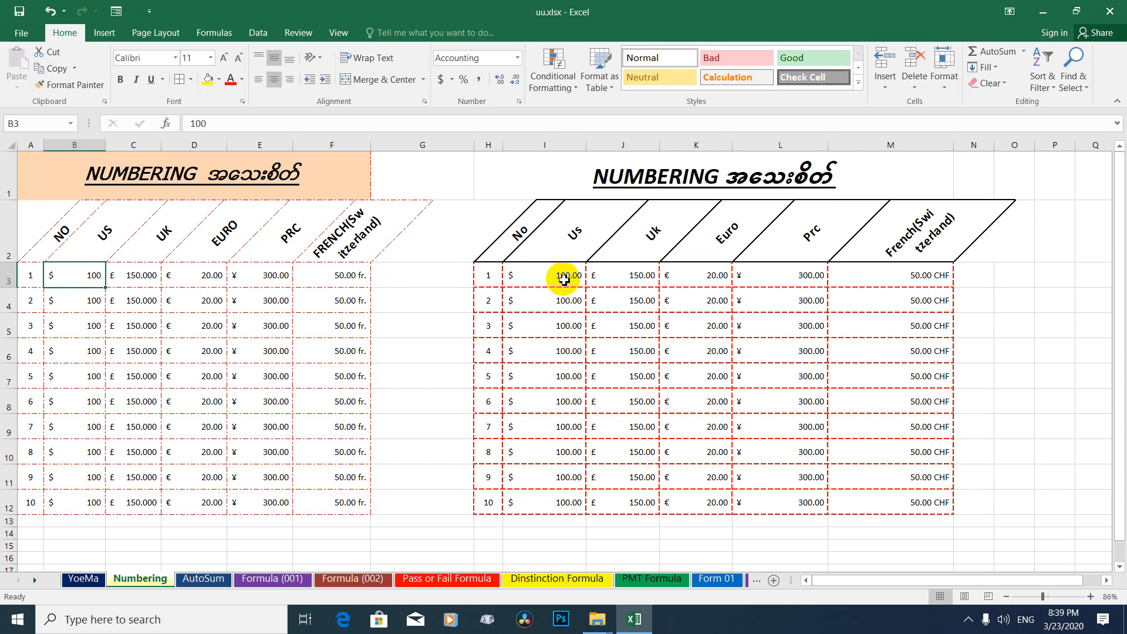
pyautogui.moveTo(565, 278); pyautogui.dragTo(562, 500)
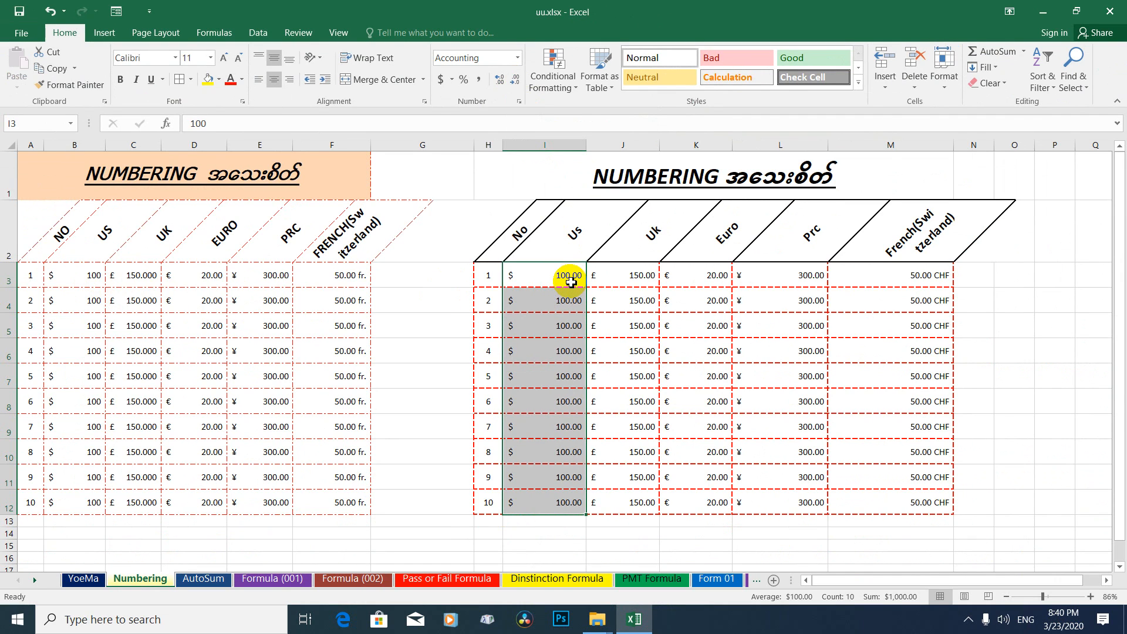
pyautogui.click(516, 81)
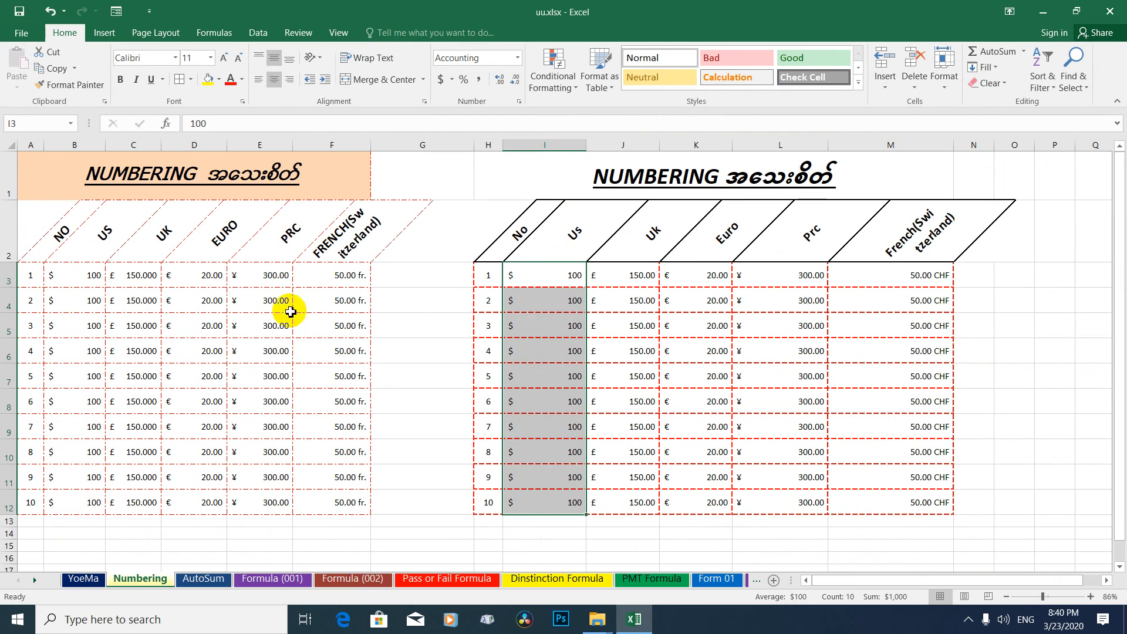
# Increase the Uk values in J3:J12 to four decimal places and reduce them back to two.
pyautogui.moveTo(612, 283); pyautogui.dragTo(621, 505)
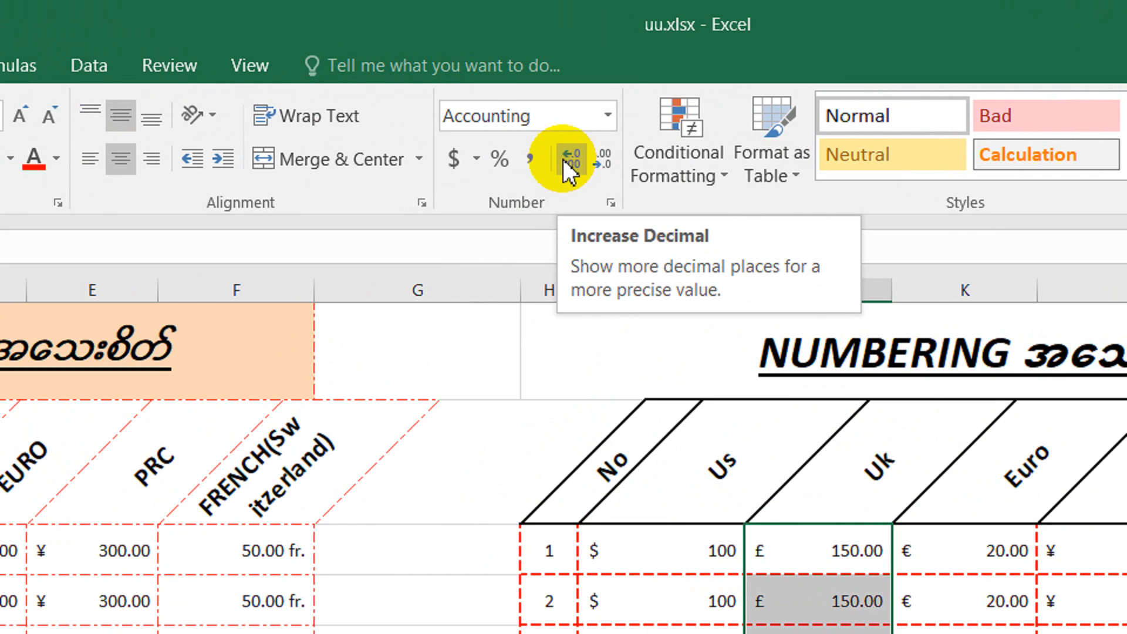
pyautogui.click(562, 160)
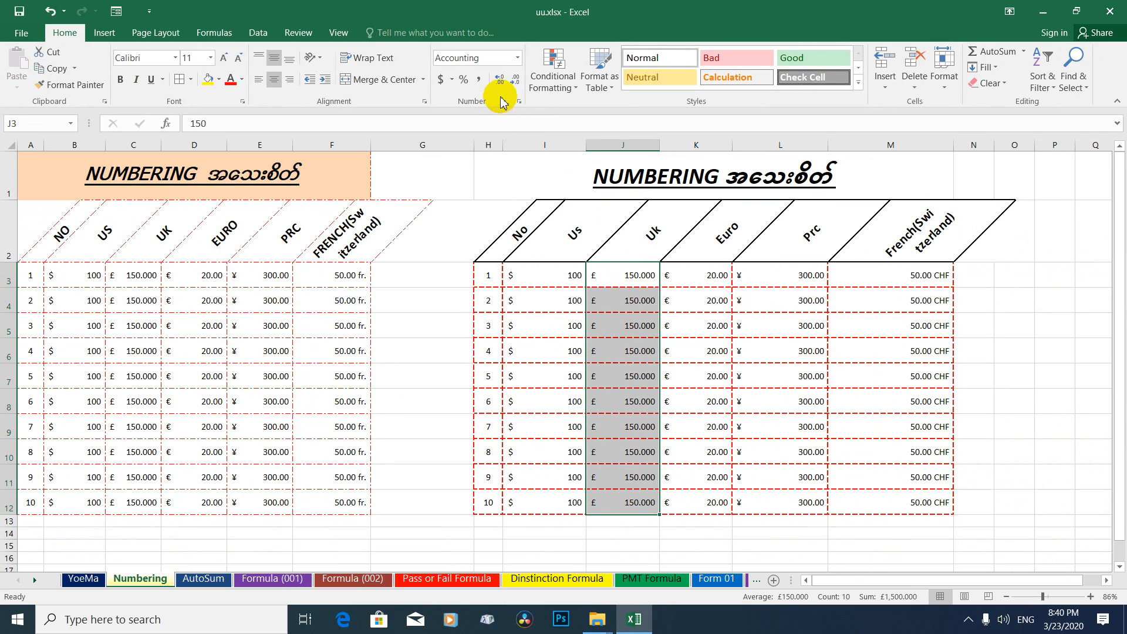
pyautogui.click(570, 74)
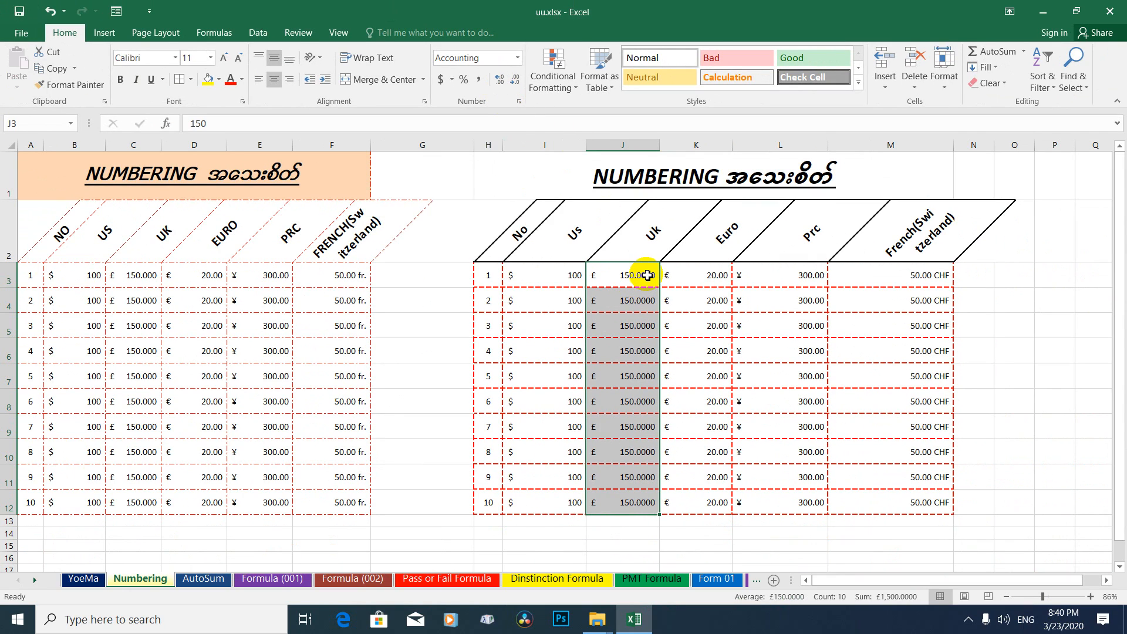
pyautogui.click(516, 83)
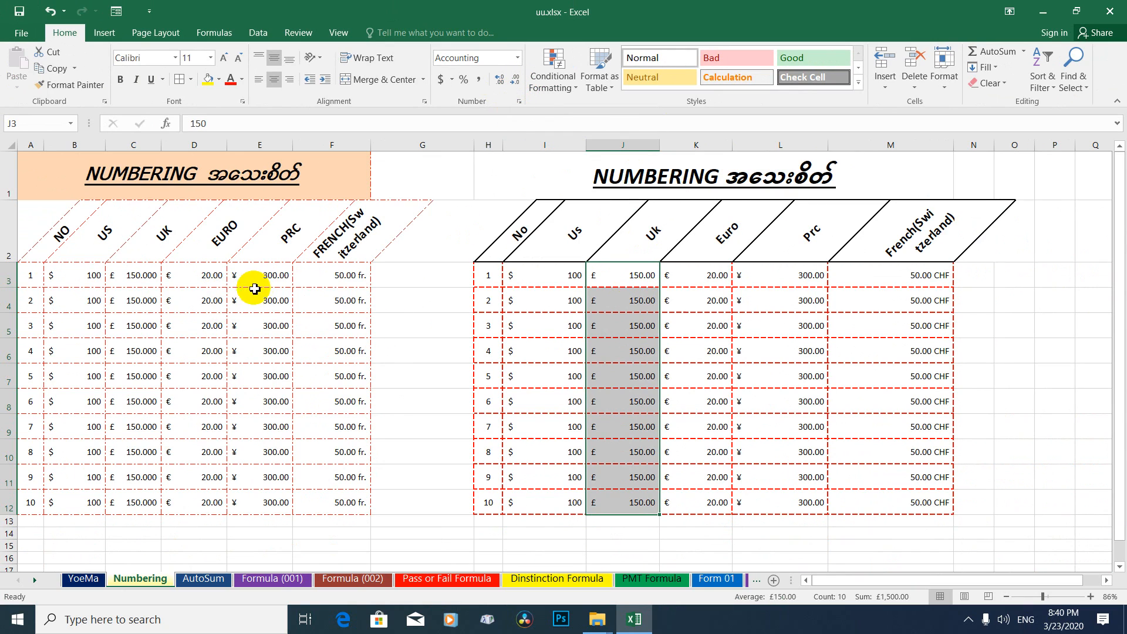
# Compare the Euro, Prc and French(Switzerland) columns and the overall layout of the original and rebuilt tables.
pyautogui.click(273, 280)
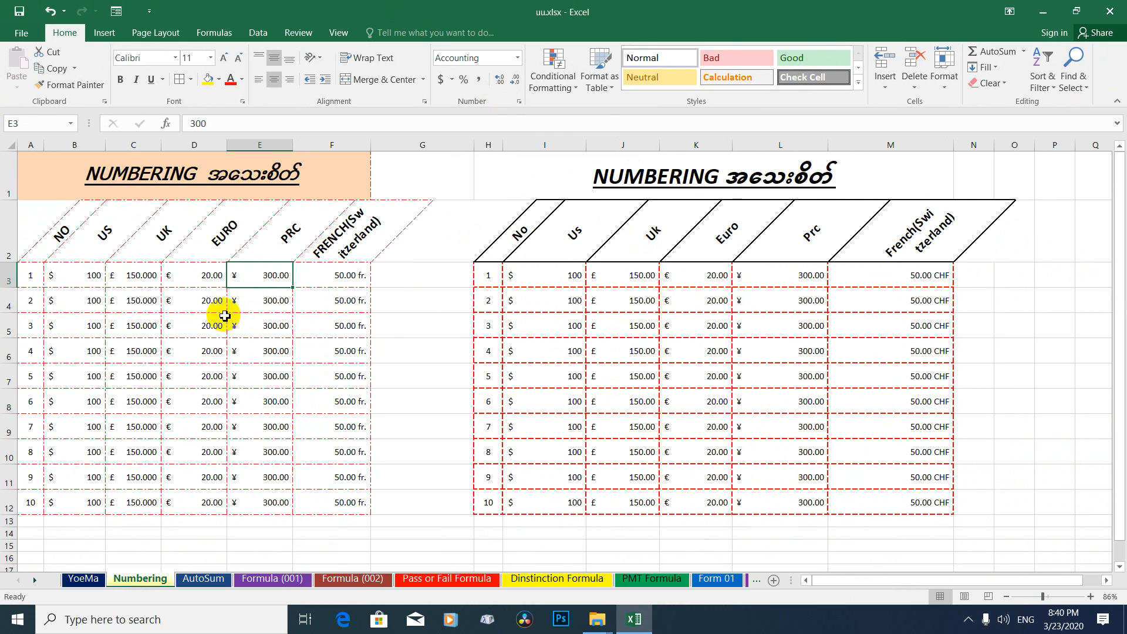
pyautogui.moveTo(211, 284); pyautogui.dragTo(209, 326)
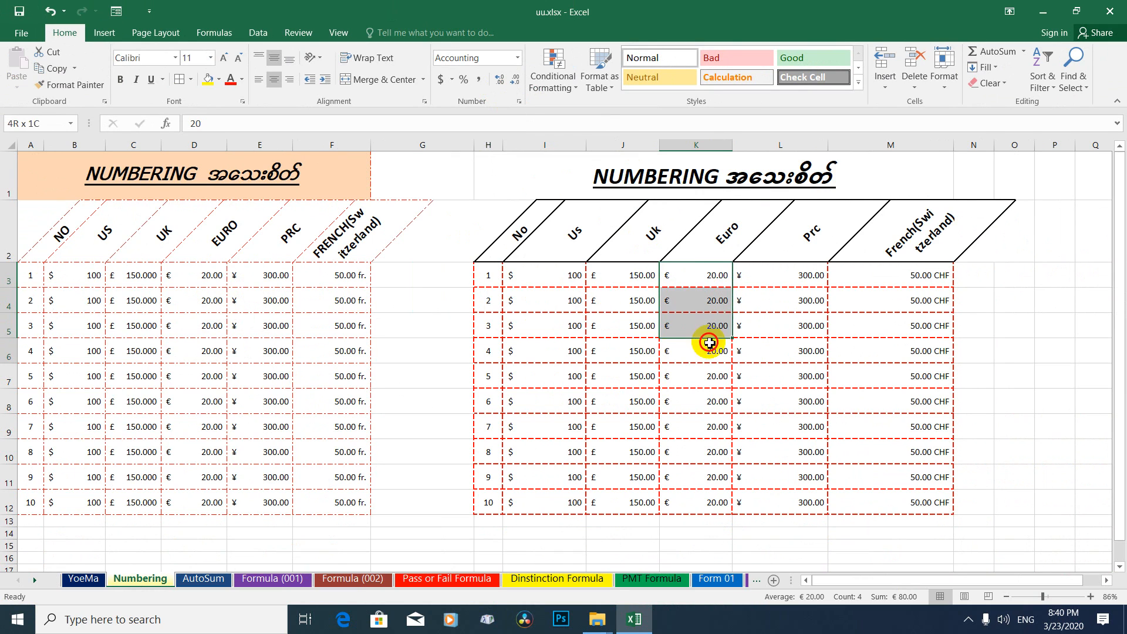
pyautogui.moveTo(261, 281); pyautogui.dragTo(269, 352)
pyautogui.moveTo(784, 275); pyautogui.dragTo(786, 477)
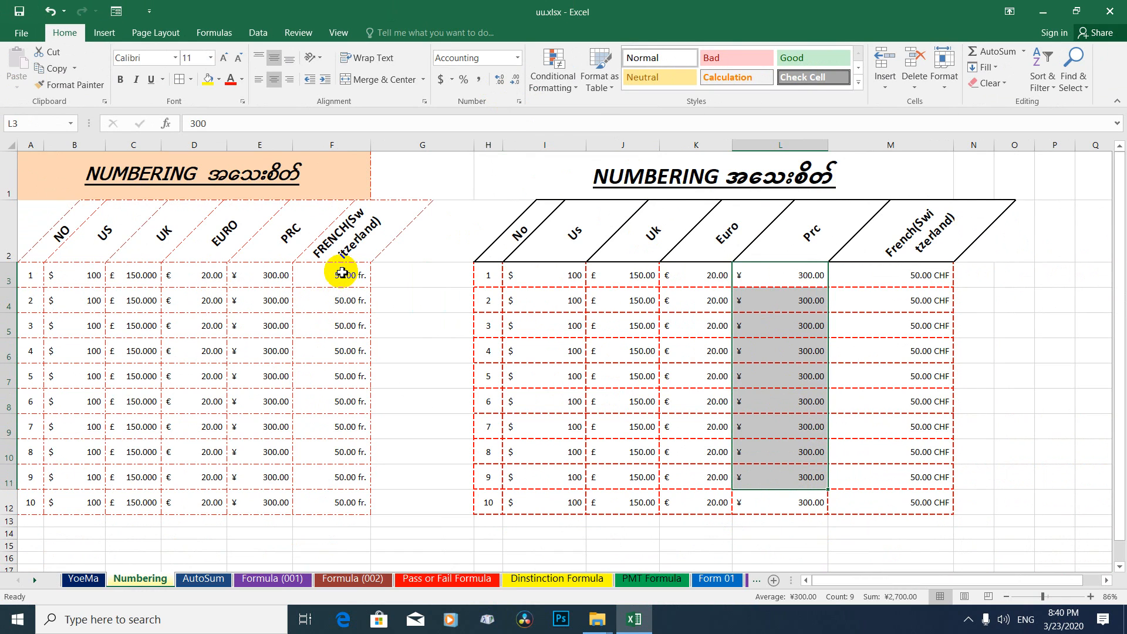
pyautogui.moveTo(913, 277); pyautogui.dragTo(909, 497)
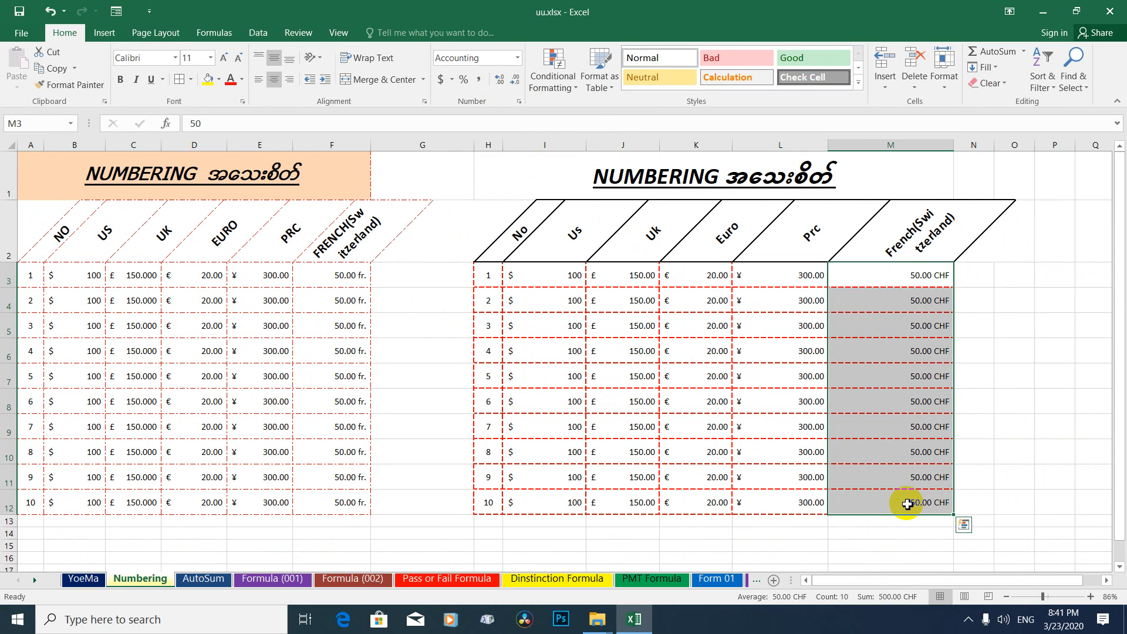
pyautogui.click(428, 333)
pyautogui.moveTo(47, 182)
pyautogui.mouseDown()
pyautogui.moveTo(679, 350)
pyautogui.moveTo(913, 505)
pyautogui.moveTo(1056, 490)
pyautogui.mouseUp()
pyautogui.click(573, 382)
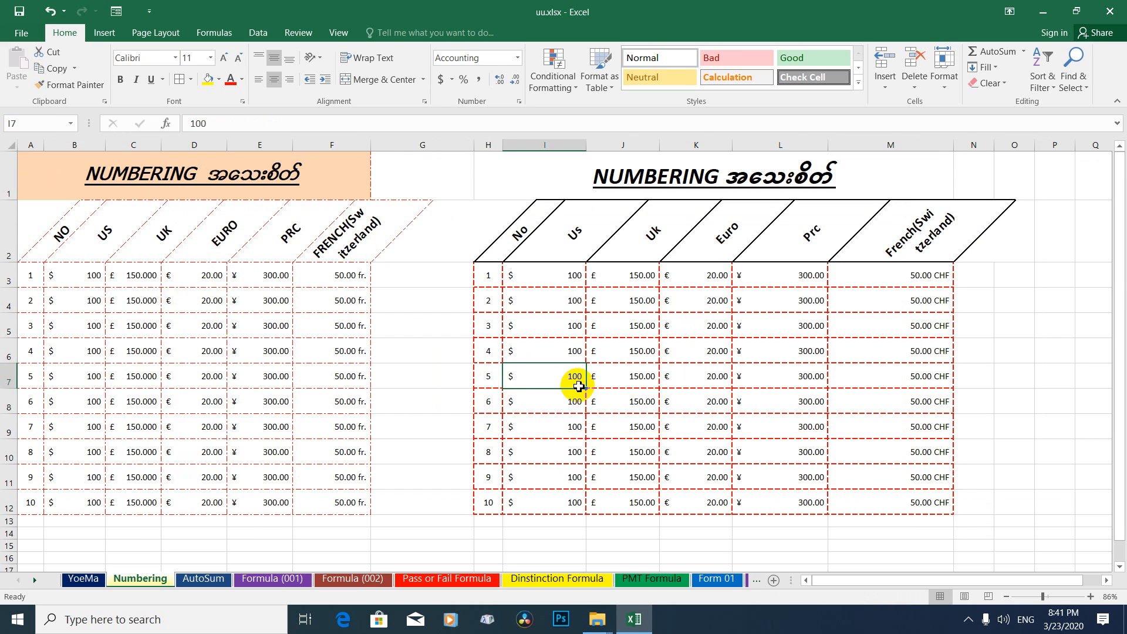
pyautogui.click(435, 401)
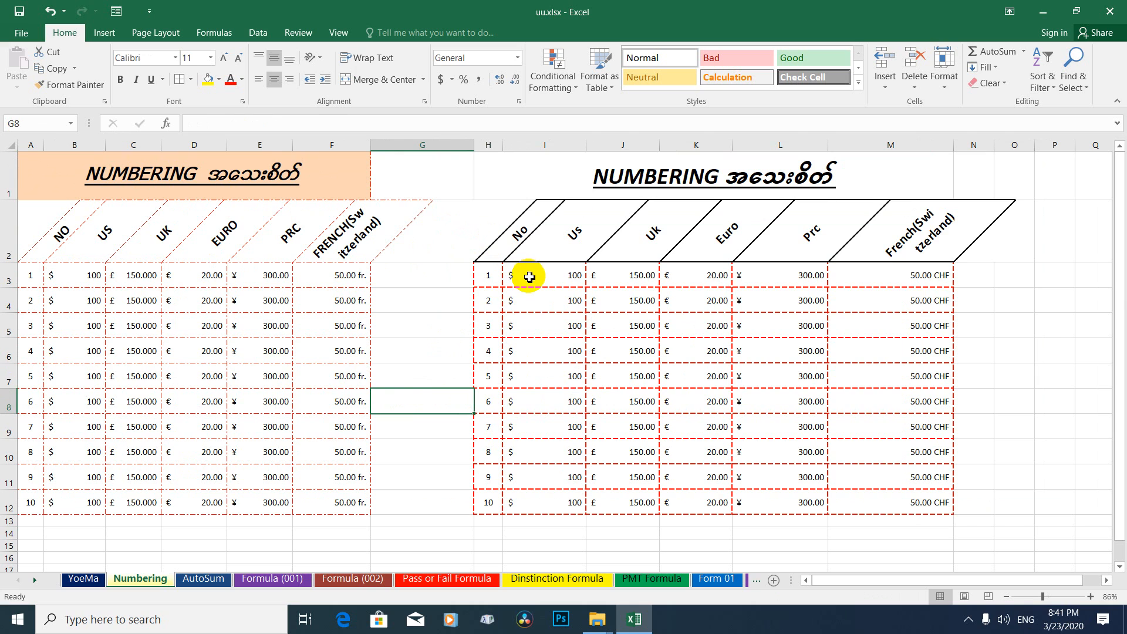
pyautogui.moveTo(60, 173)
pyautogui.mouseDown()
pyautogui.moveTo(347, 214)
pyautogui.moveTo(835, 353)
pyautogui.moveTo(1026, 492)
pyautogui.moveTo(1085, 519)
pyautogui.mouseUp()
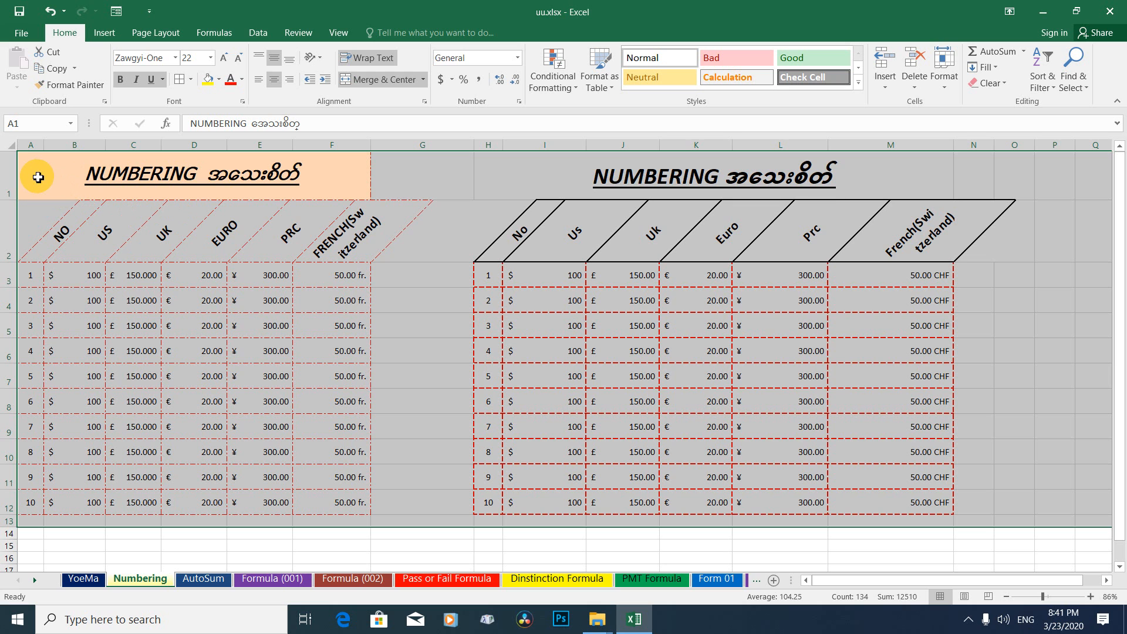
pyautogui.click(137, 271)
pyautogui.moveTo(47, 188); pyautogui.dragTo(1087, 522)
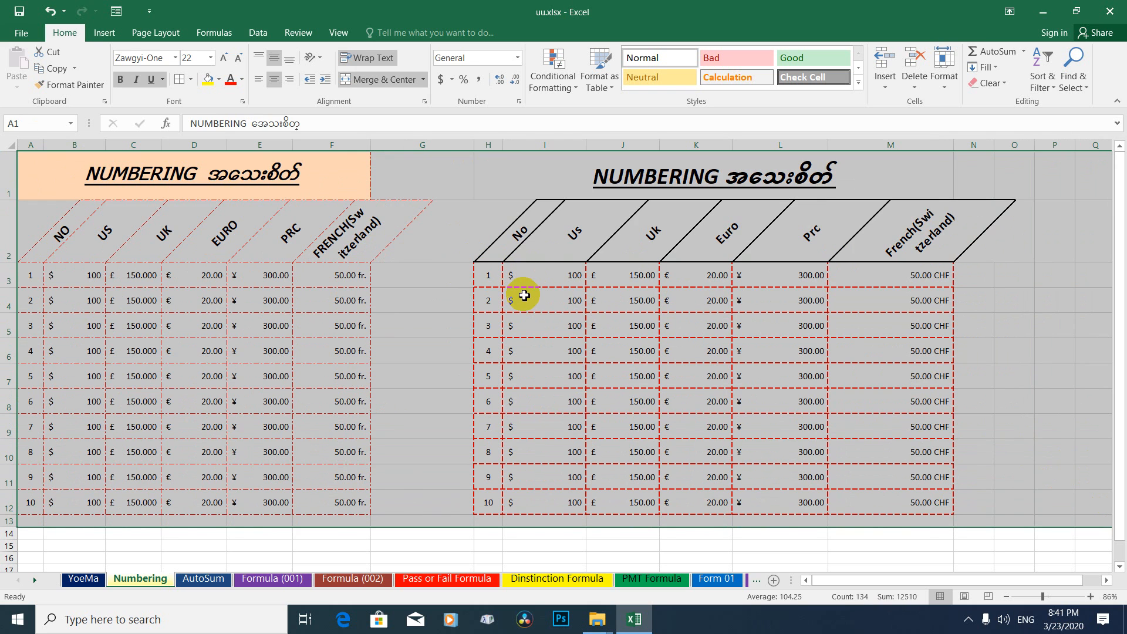
pyautogui.click(445, 279)
pyautogui.click(37, 235)
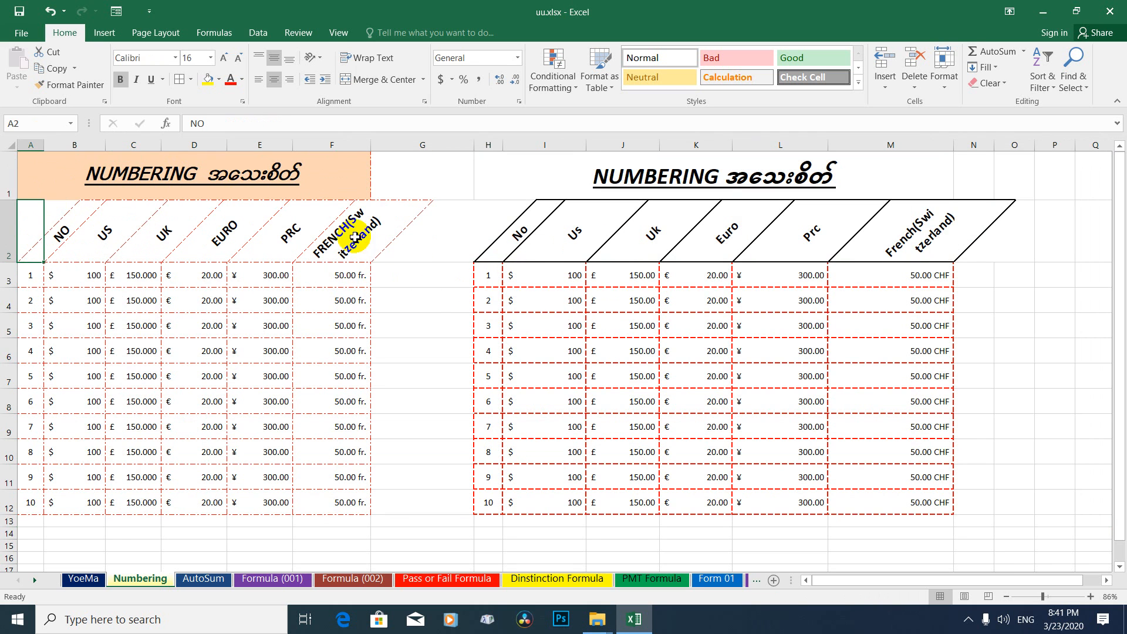